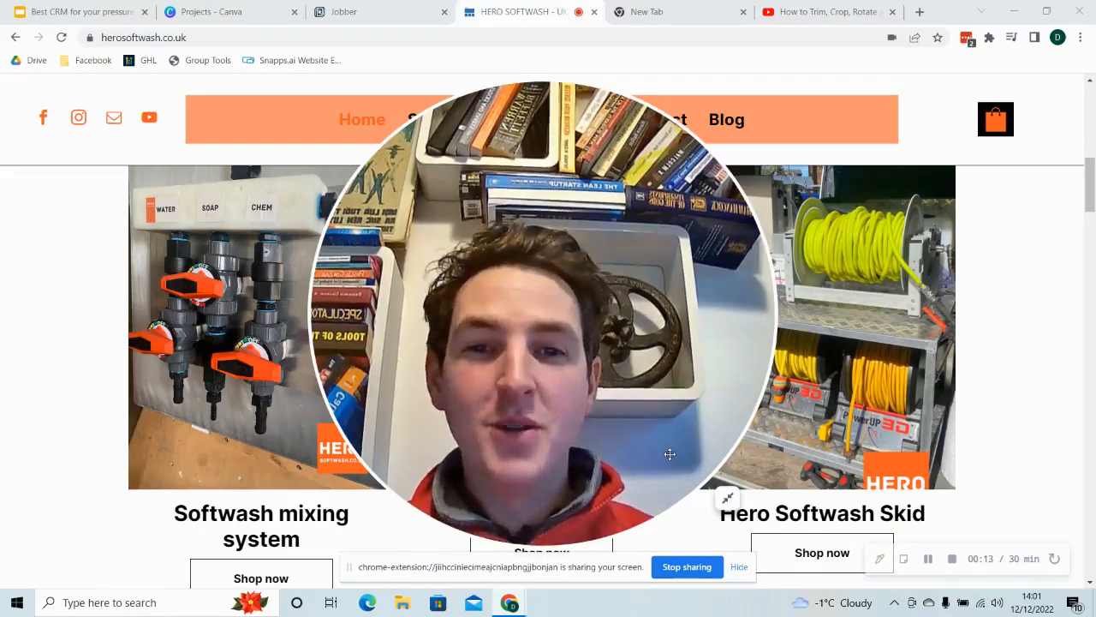
click(927, 559)
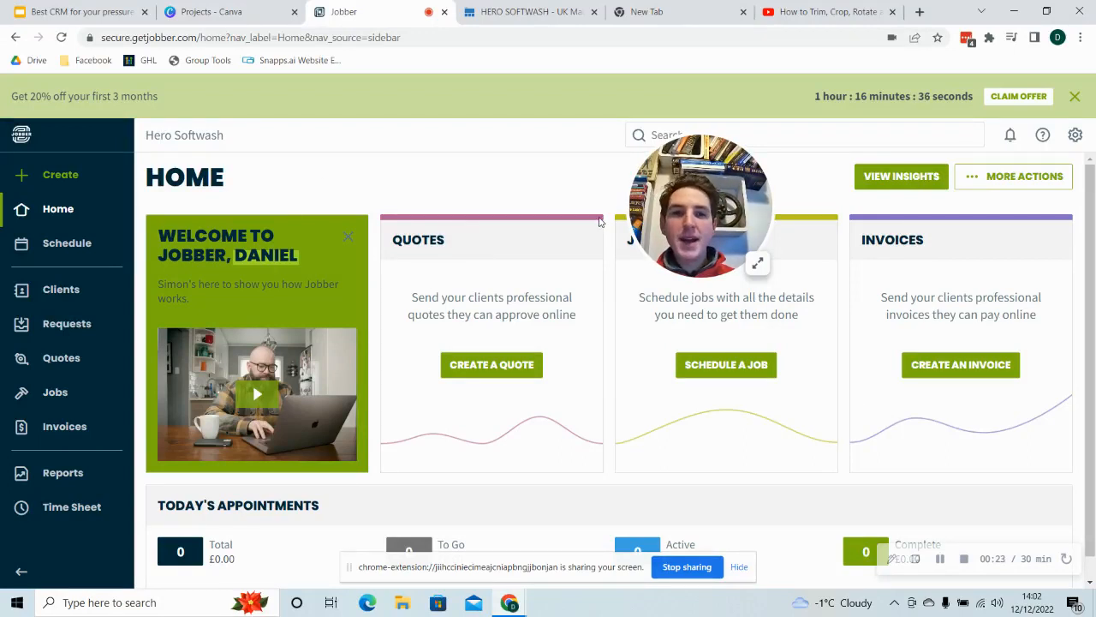
drag(723, 212, 603, 206)
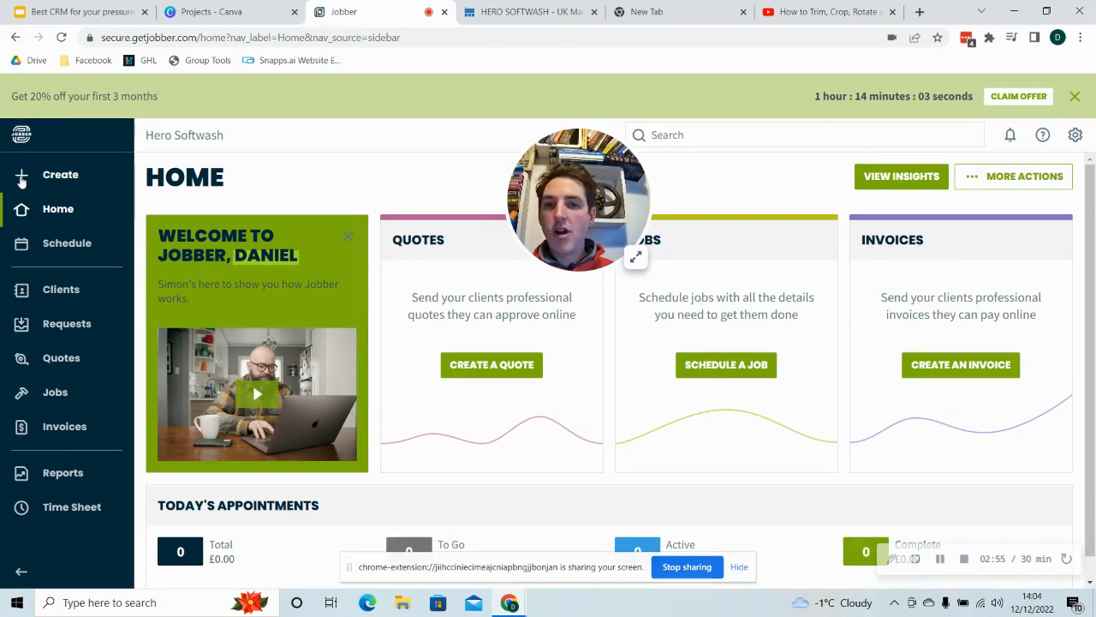
- Create a new client with the title Mr. and enter the client's first and last name
click(21, 177)
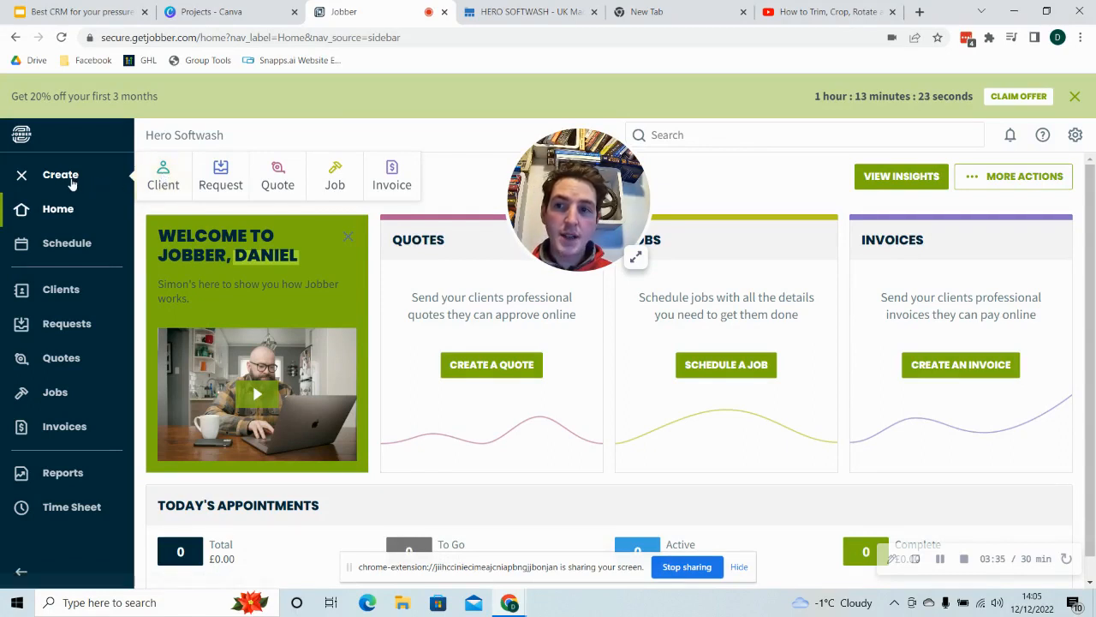
click(161, 175)
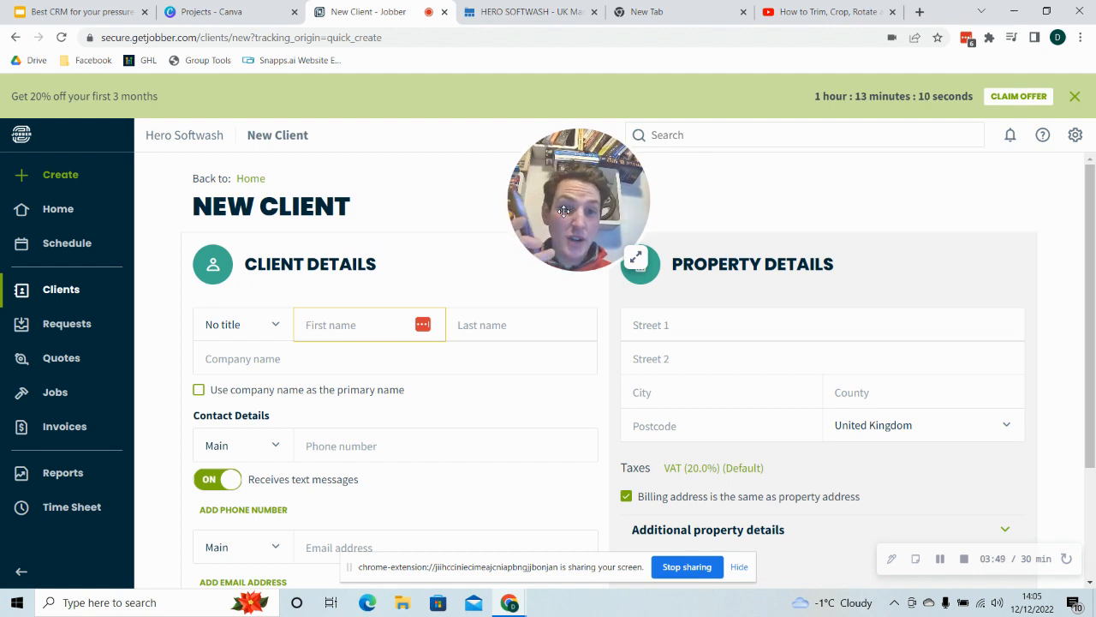
click(271, 325)
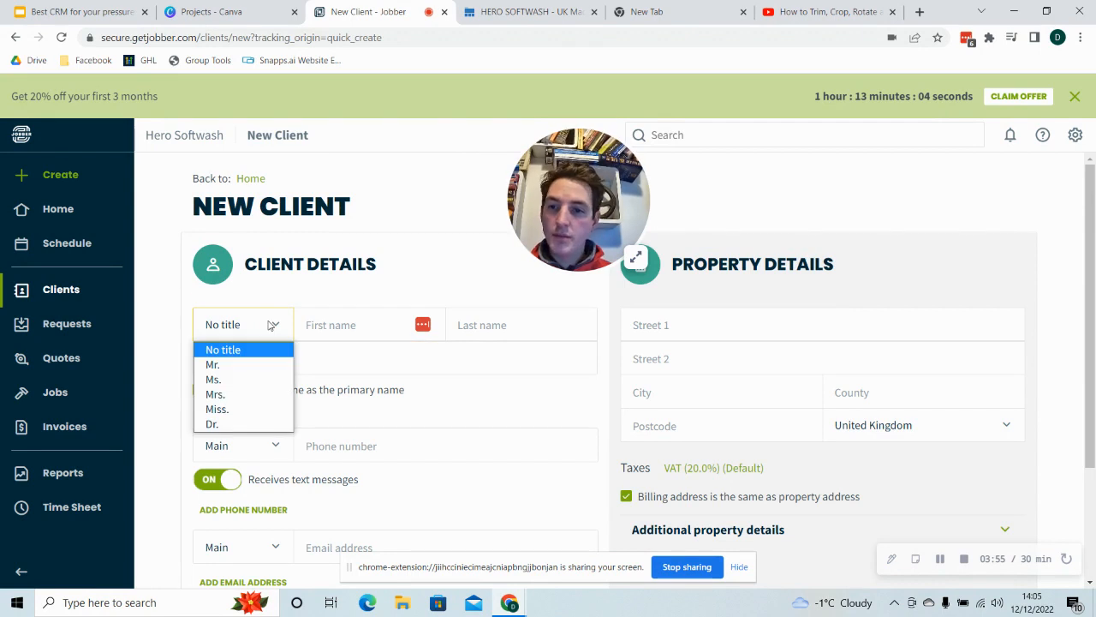
click(213, 365)
click(335, 325)
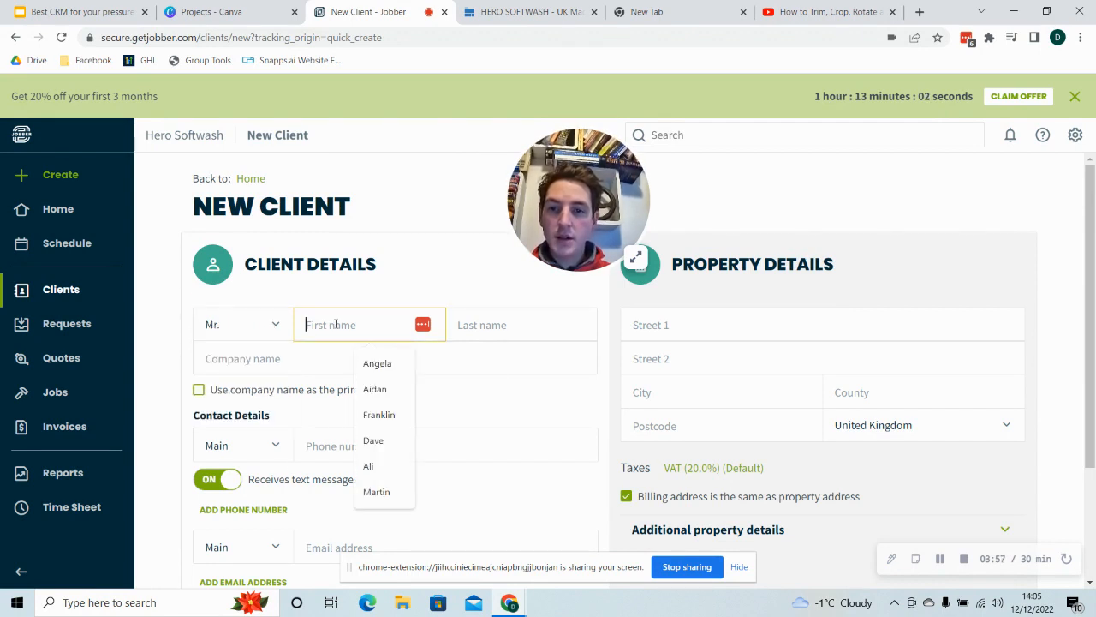
text(Joh)
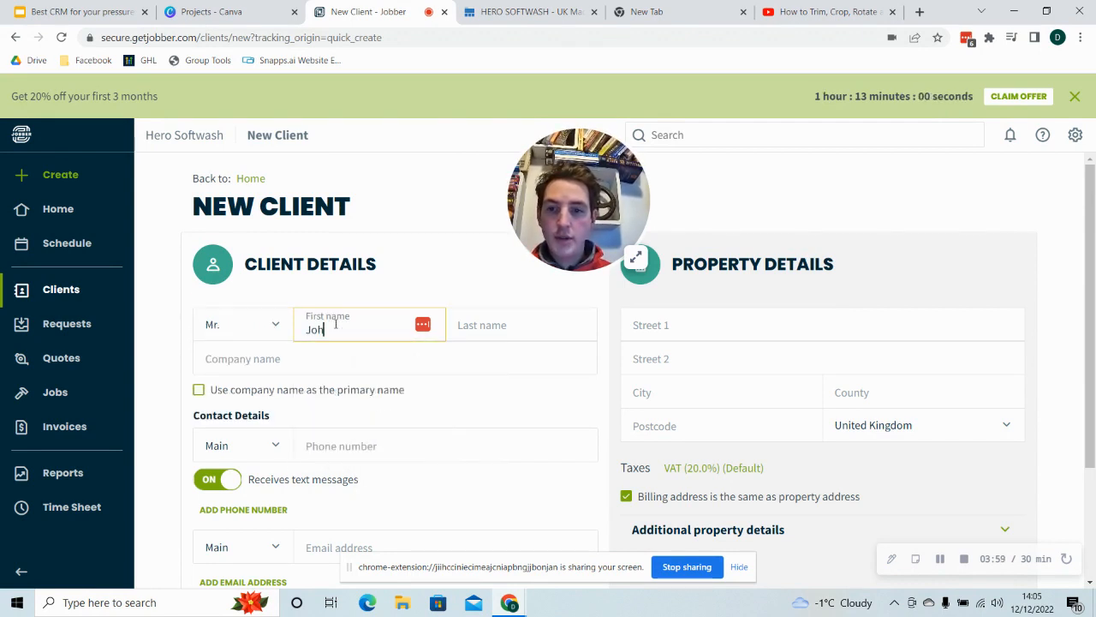
text(n)
key(Tab)
text(Smith)
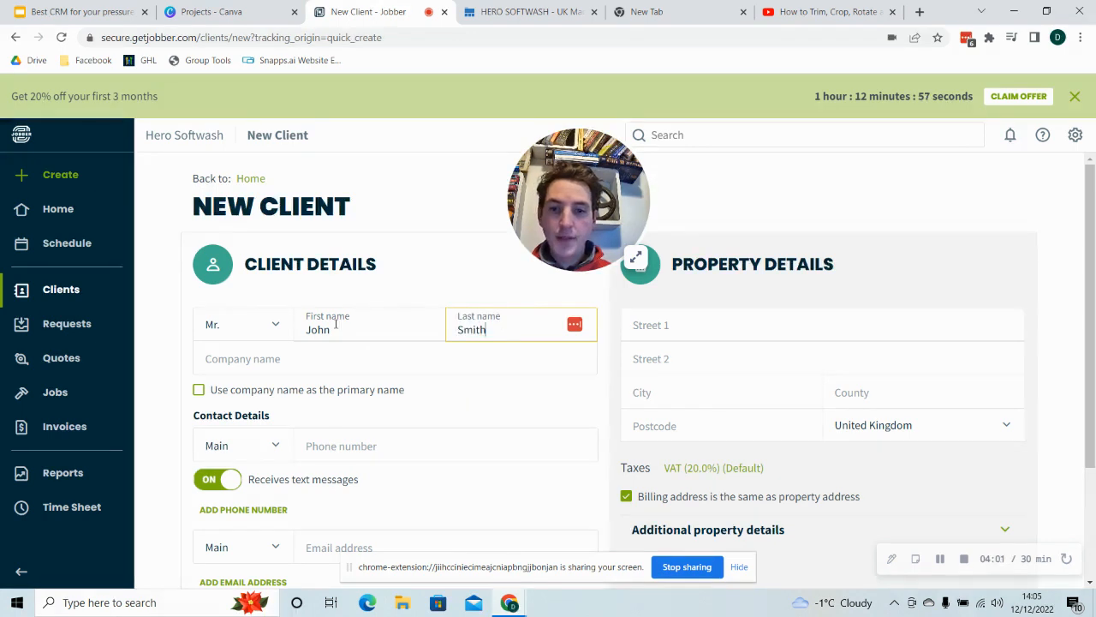
- Enter Smiths Shoes as the client's company name
click(239, 357)
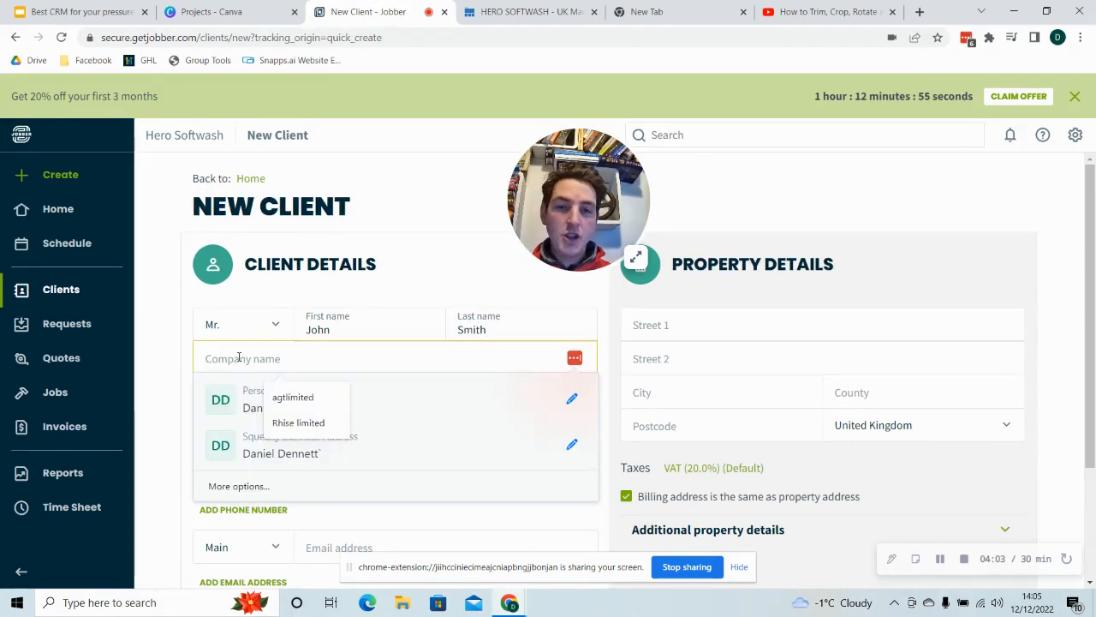
click(177, 355)
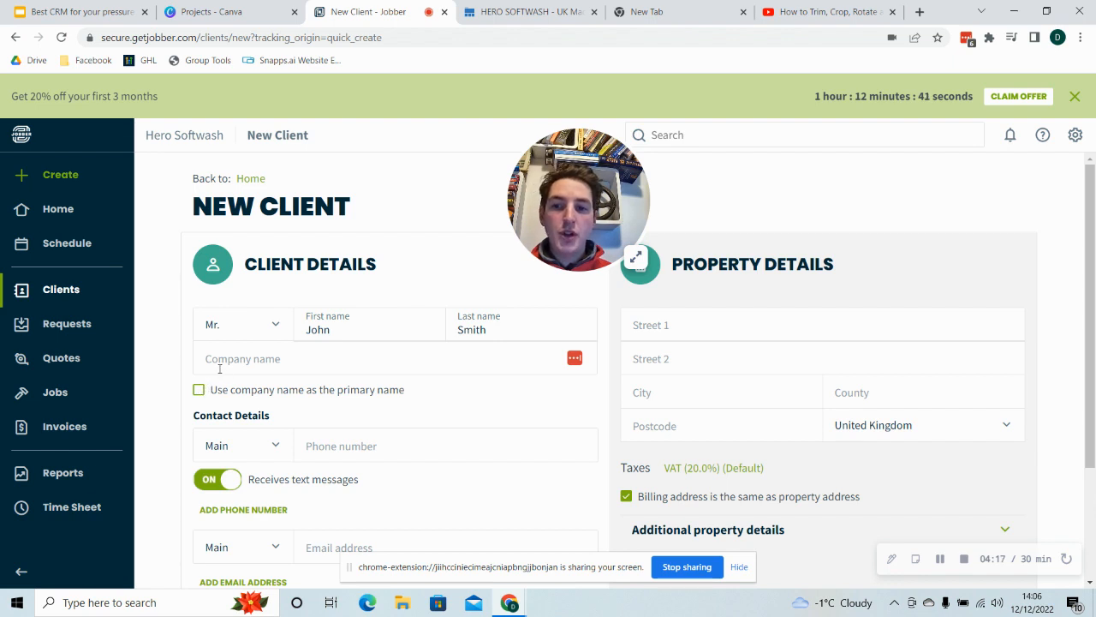
click(219, 368)
text(Sm)
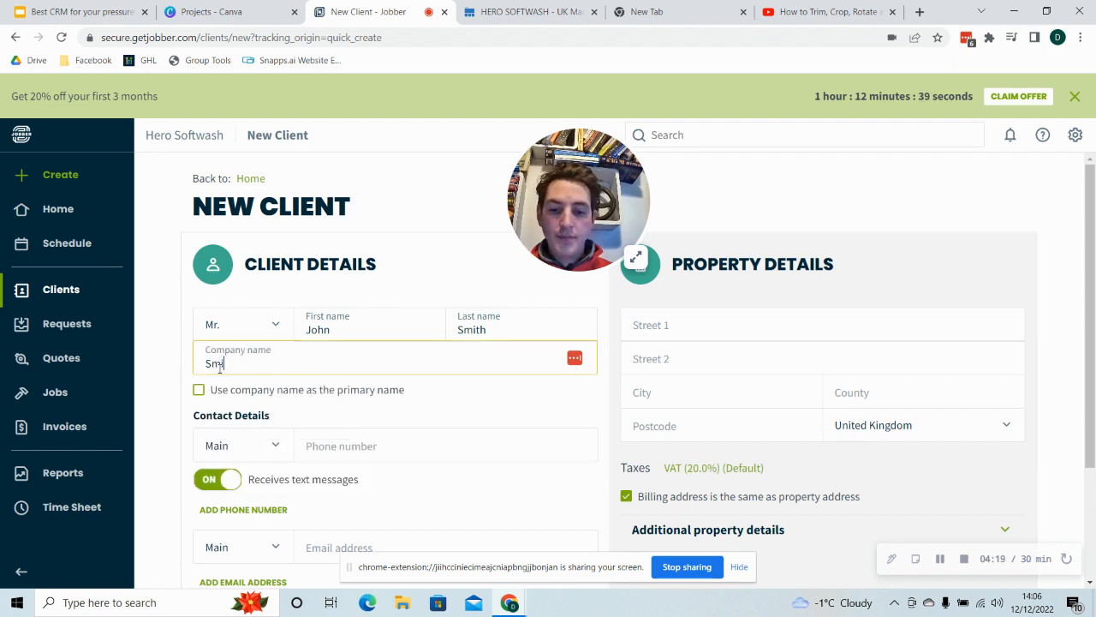
text(iths Shoes)
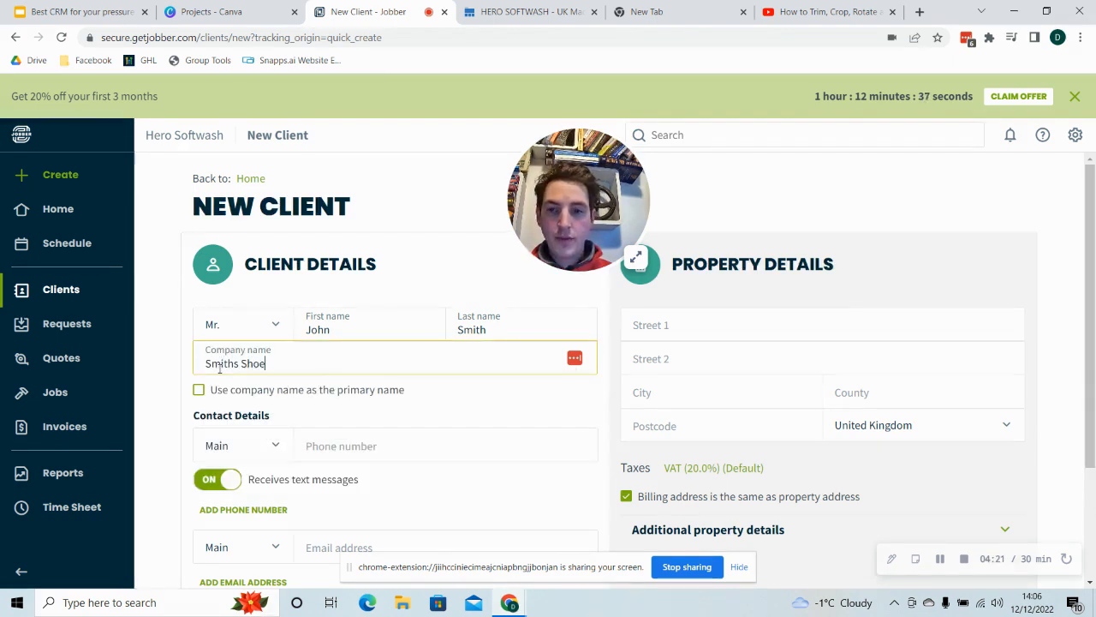
click(178, 365)
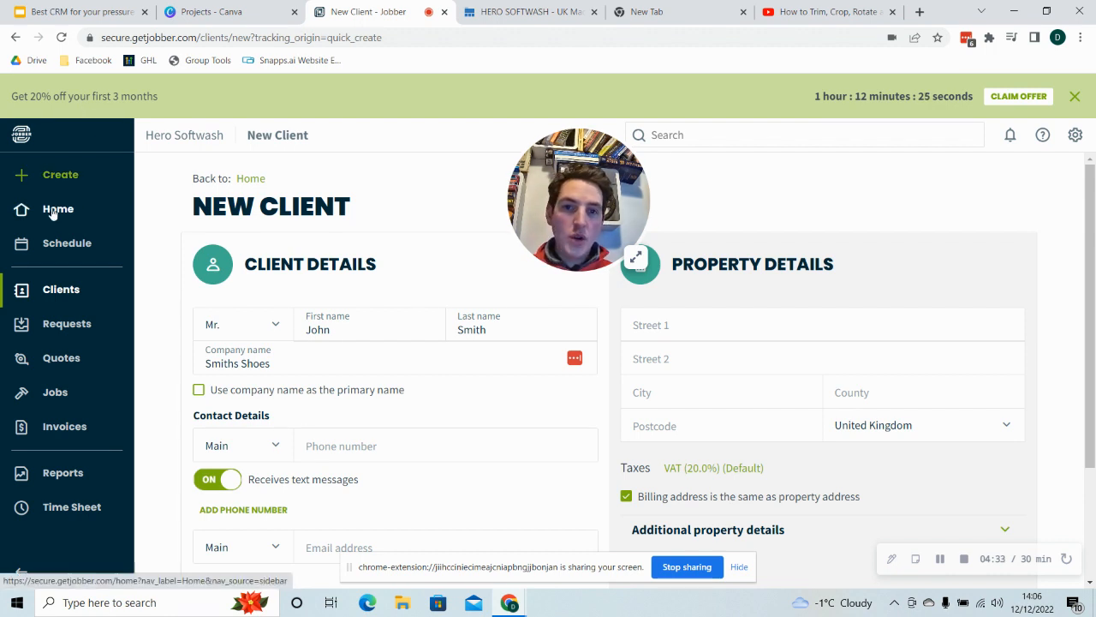
- Switch the use of the company name as primary name on and off, and clear the company name
click(203, 395)
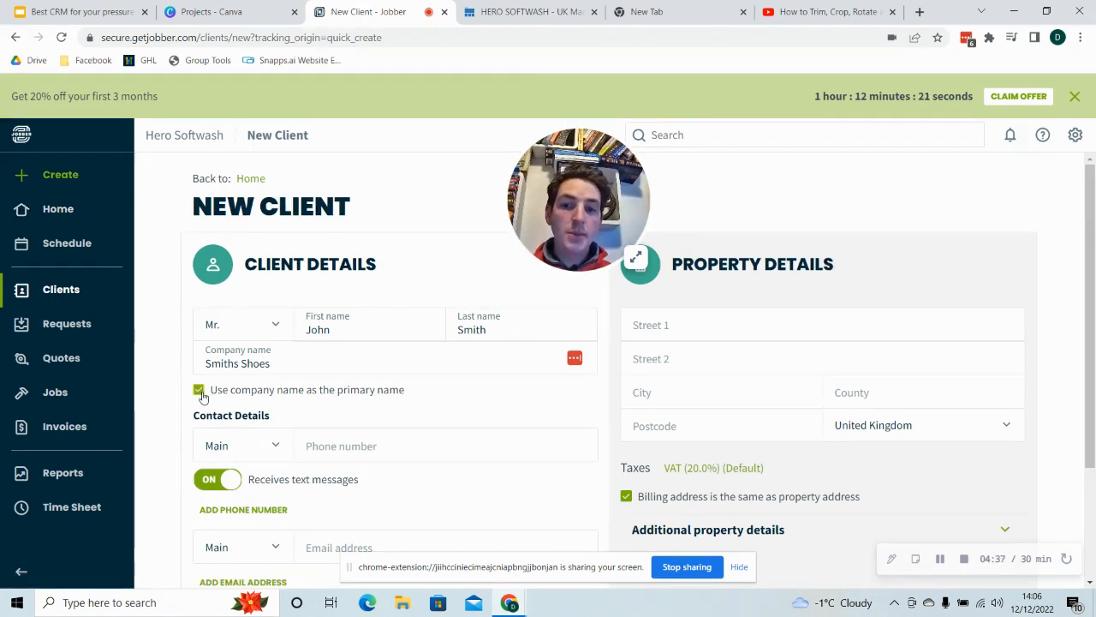
click(201, 394)
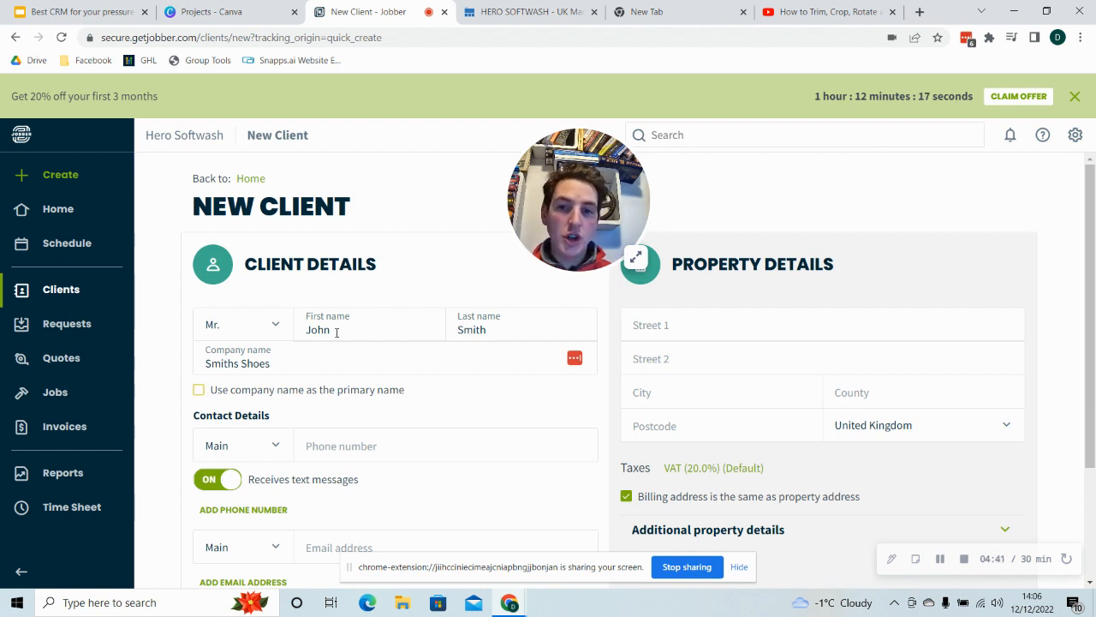
drag(284, 361, 177, 367)
key(BackSpace)
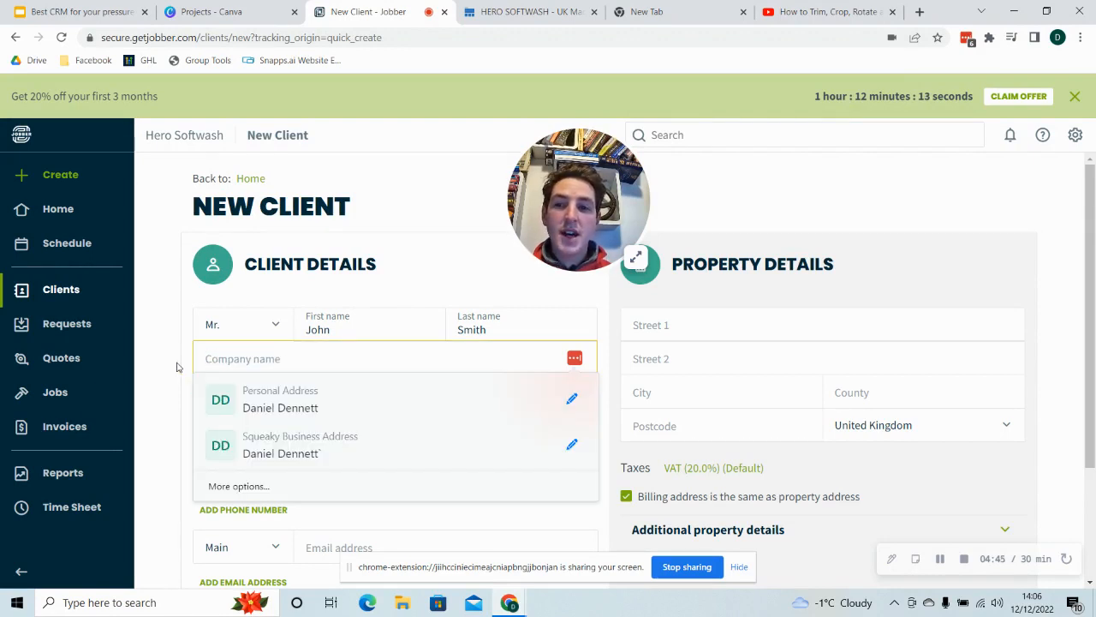
click(176, 367)
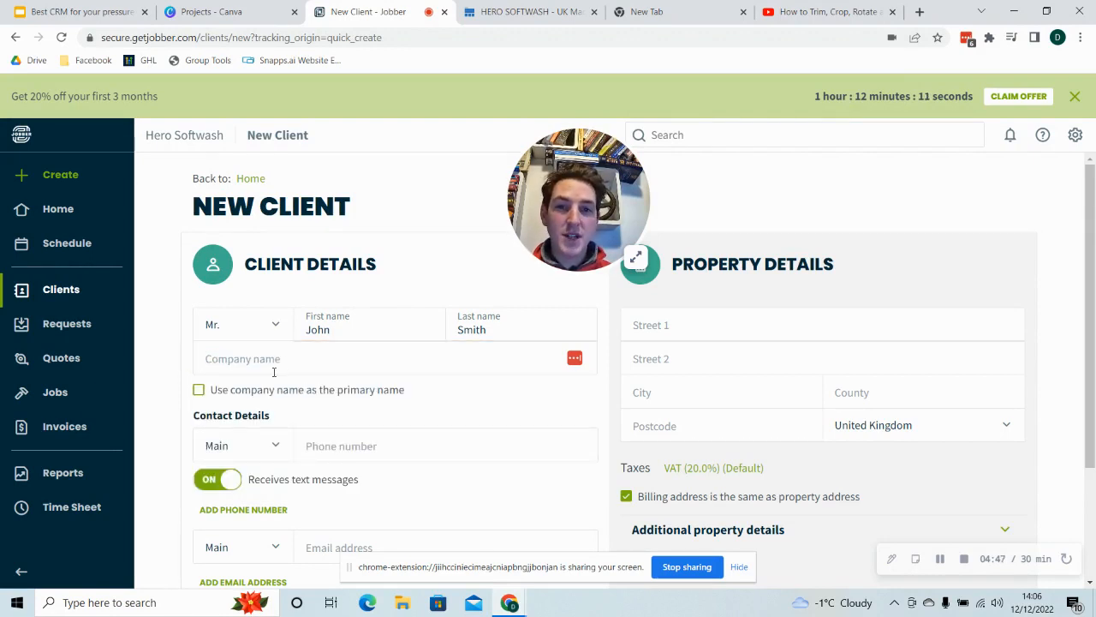
scroll(274, 372, down, 1)
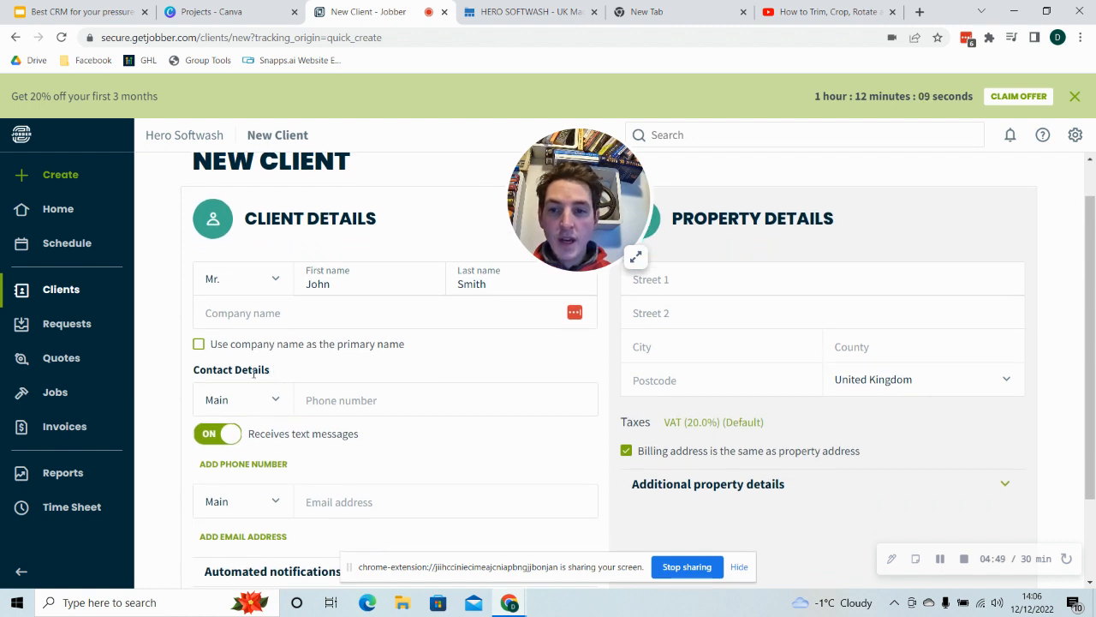
click(325, 400)
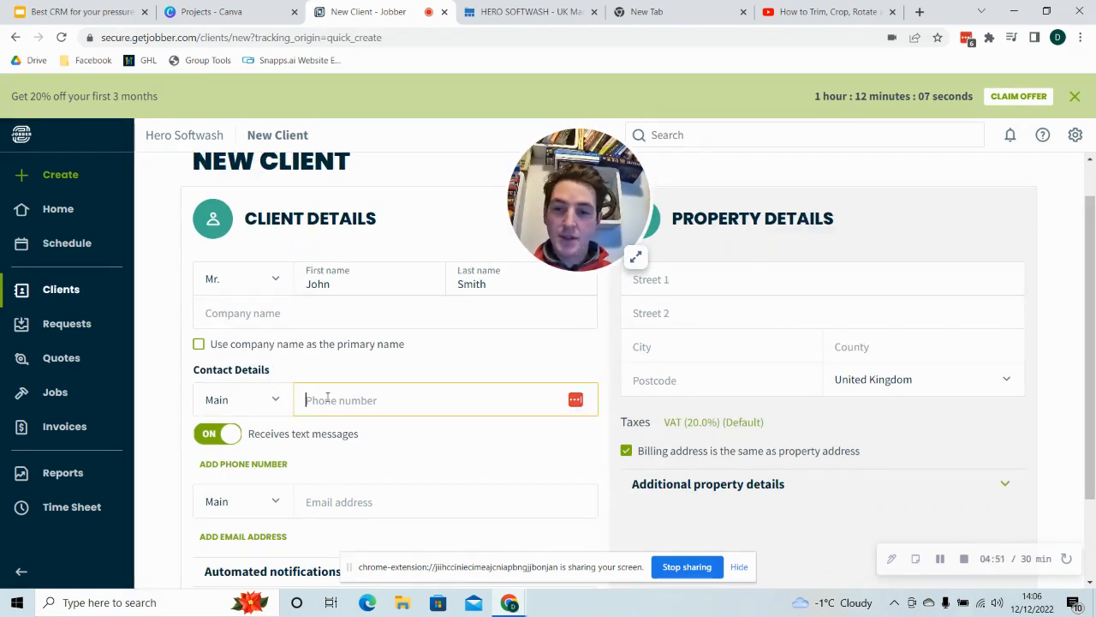
click(146, 423)
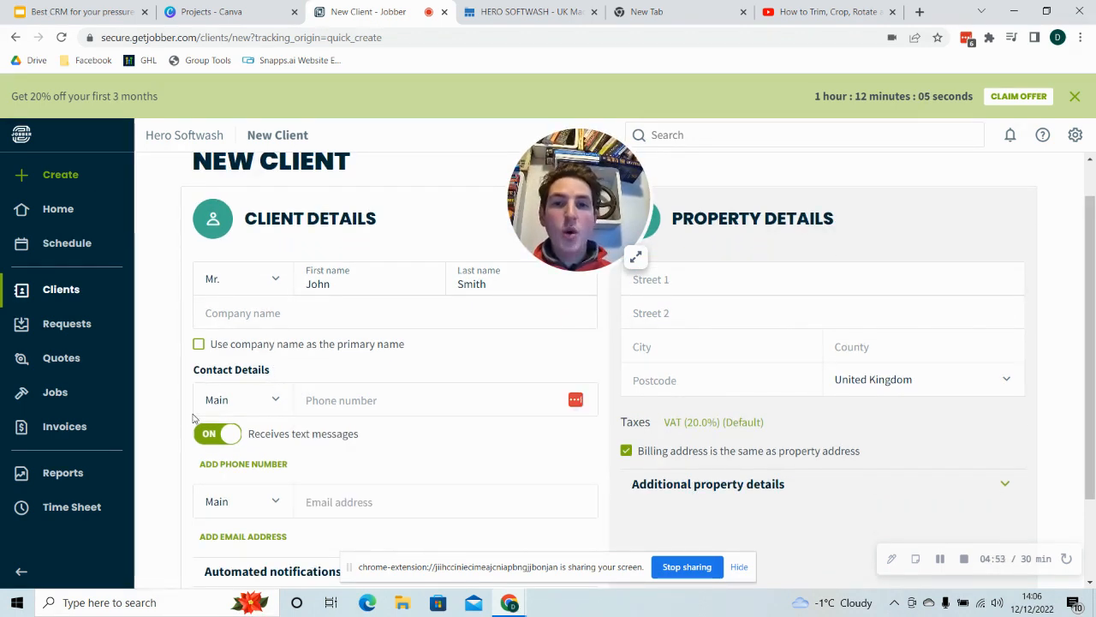
click(334, 400)
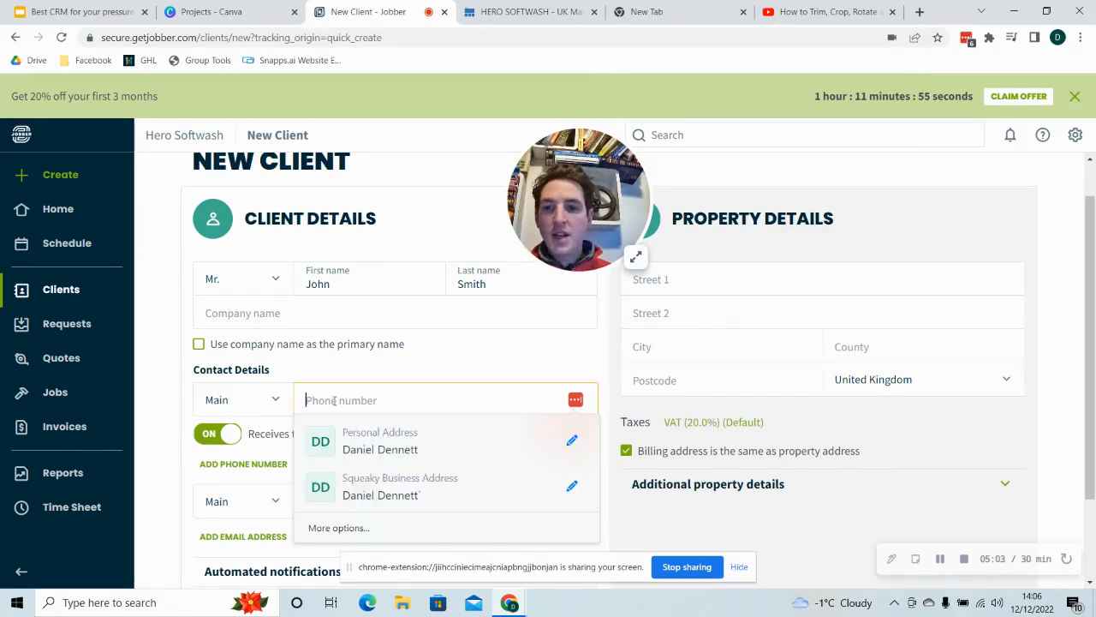
click(174, 404)
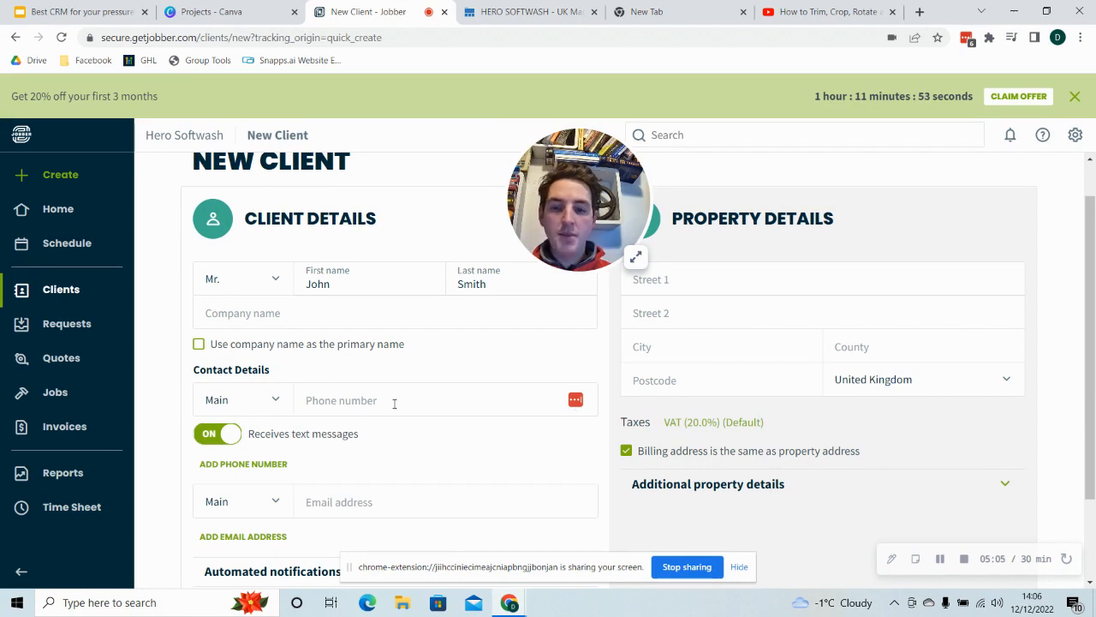
- Add a second phone number entry to the contact details and label it Home
click(221, 463)
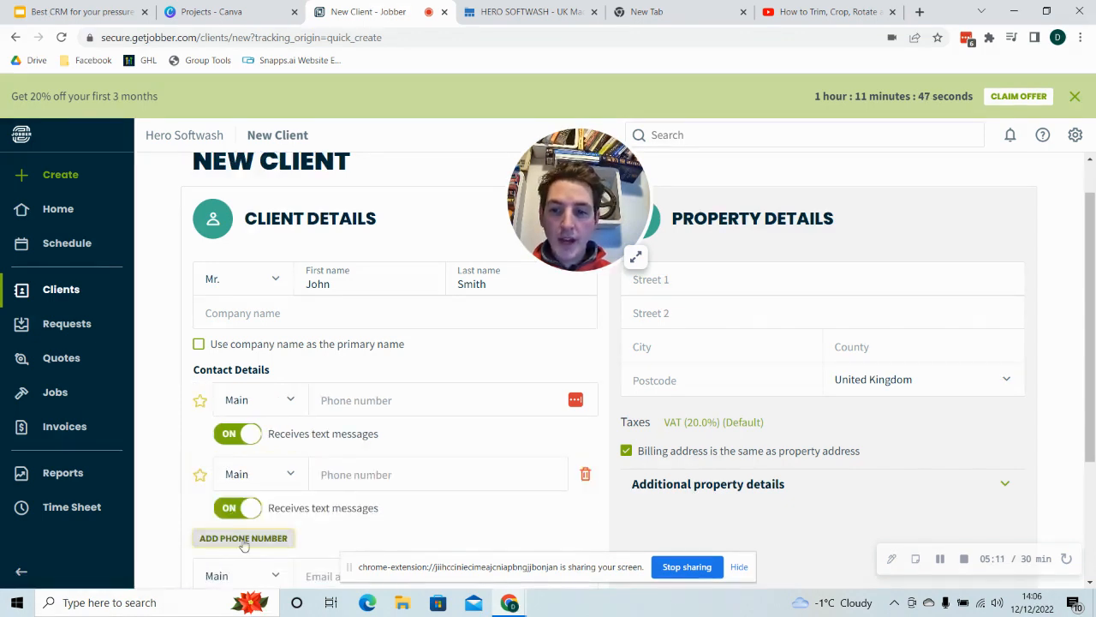
click(280, 479)
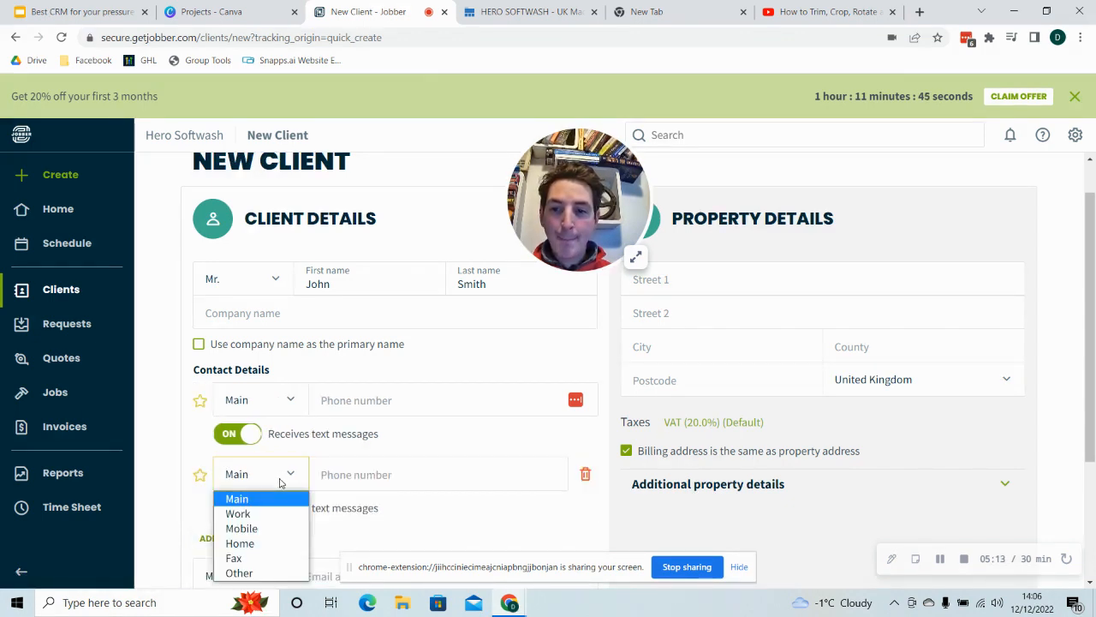
click(249, 542)
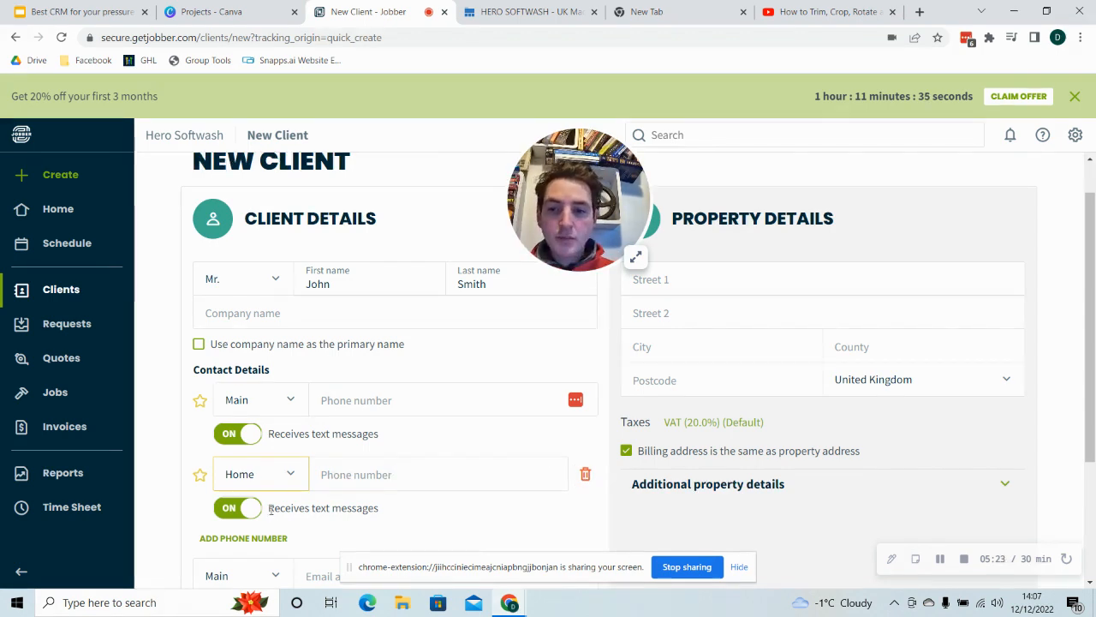
- Turn off text messages for the Home phone number and delete that phone entry
click(343, 477)
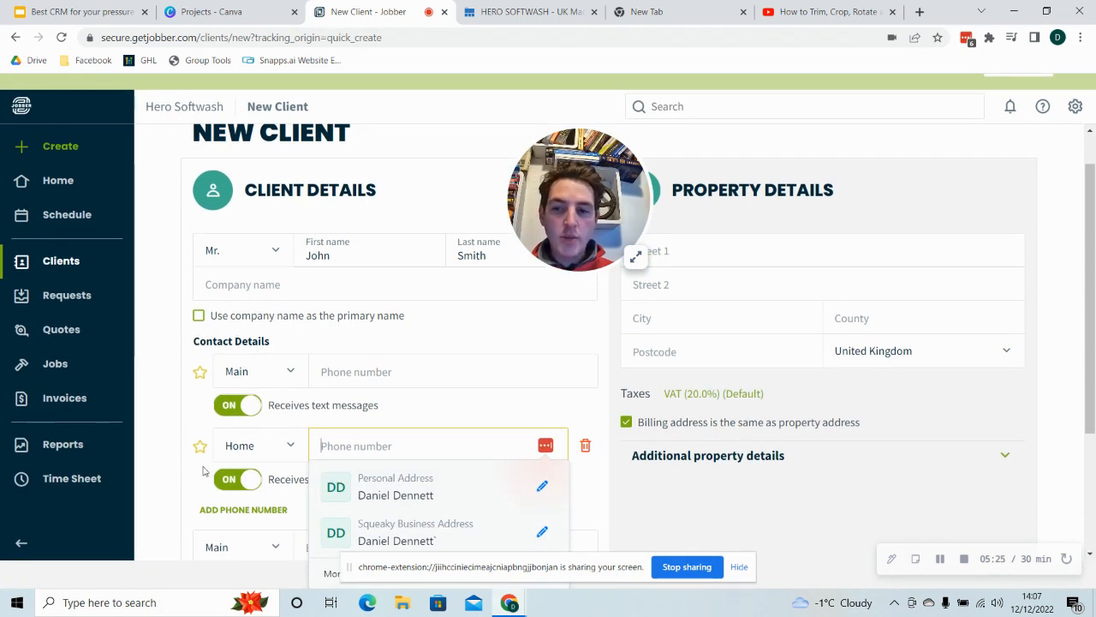
click(161, 468)
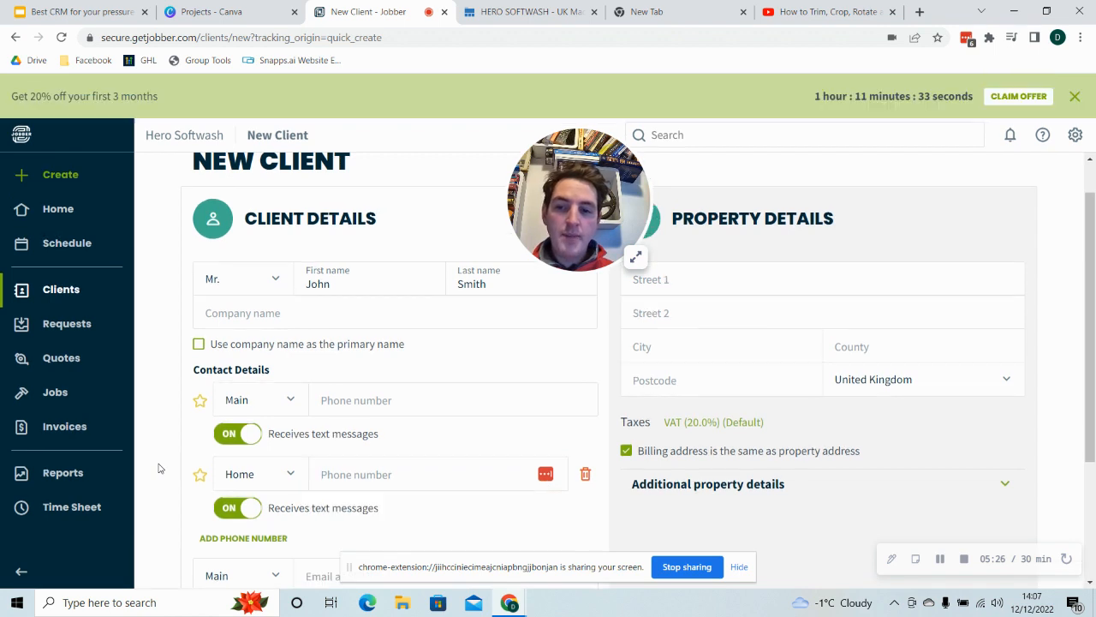
click(239, 509)
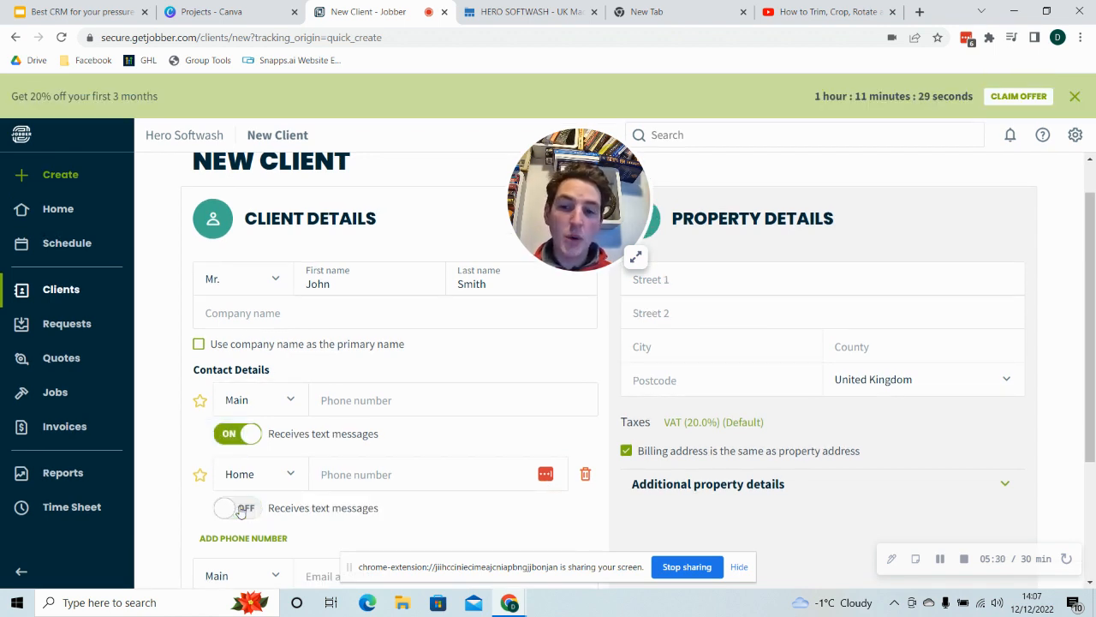
click(586, 474)
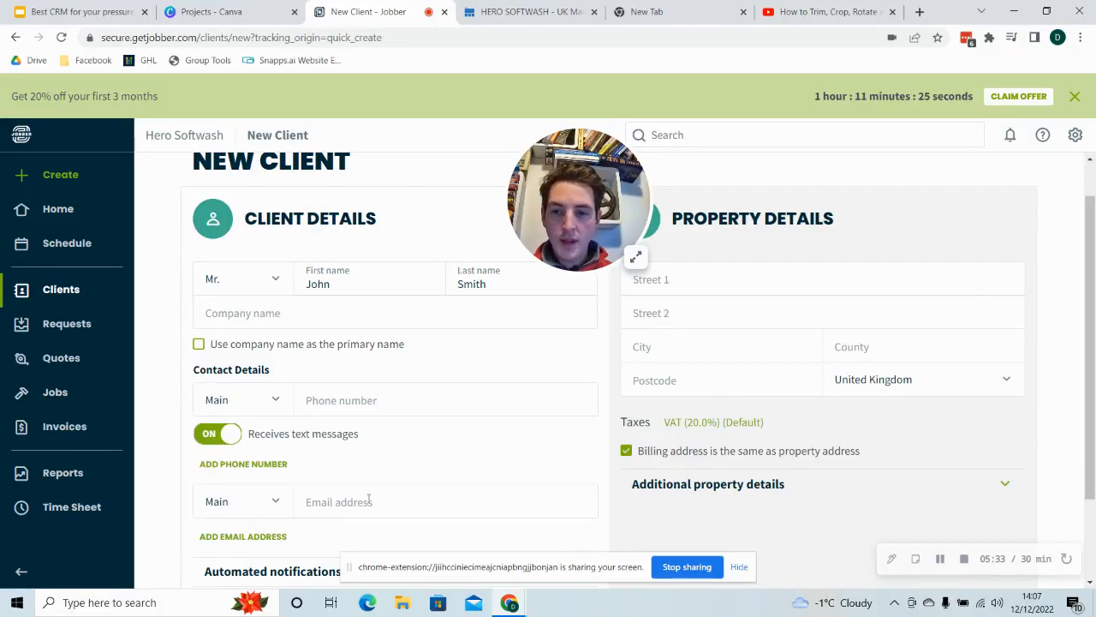
- Expand the client's automated notifications to examine the quote, appointment, job and invoice options, and collapse them
scroll(381, 497, down, 2)
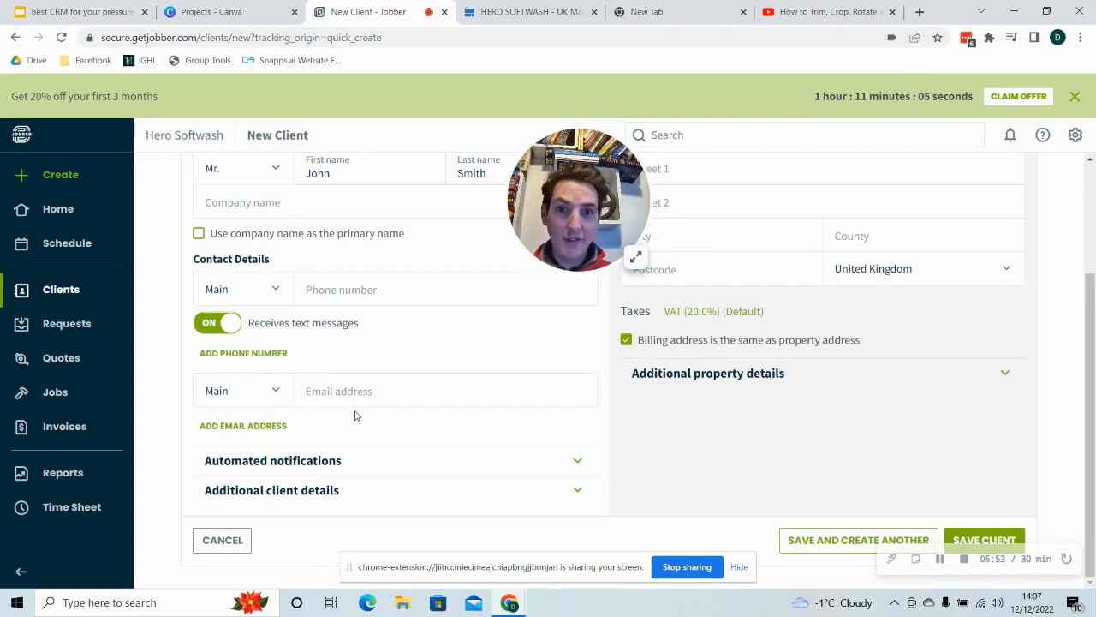
click(416, 466)
scroll(221, 486, down, 2)
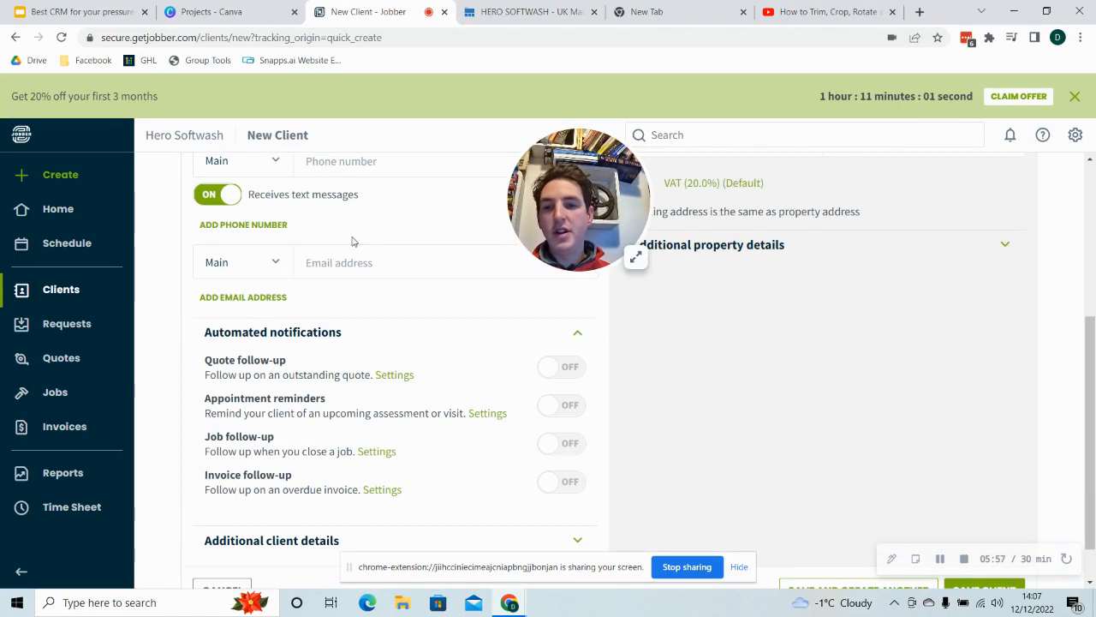
scroll(408, 388, down, 1)
scroll(408, 388, up, 1)
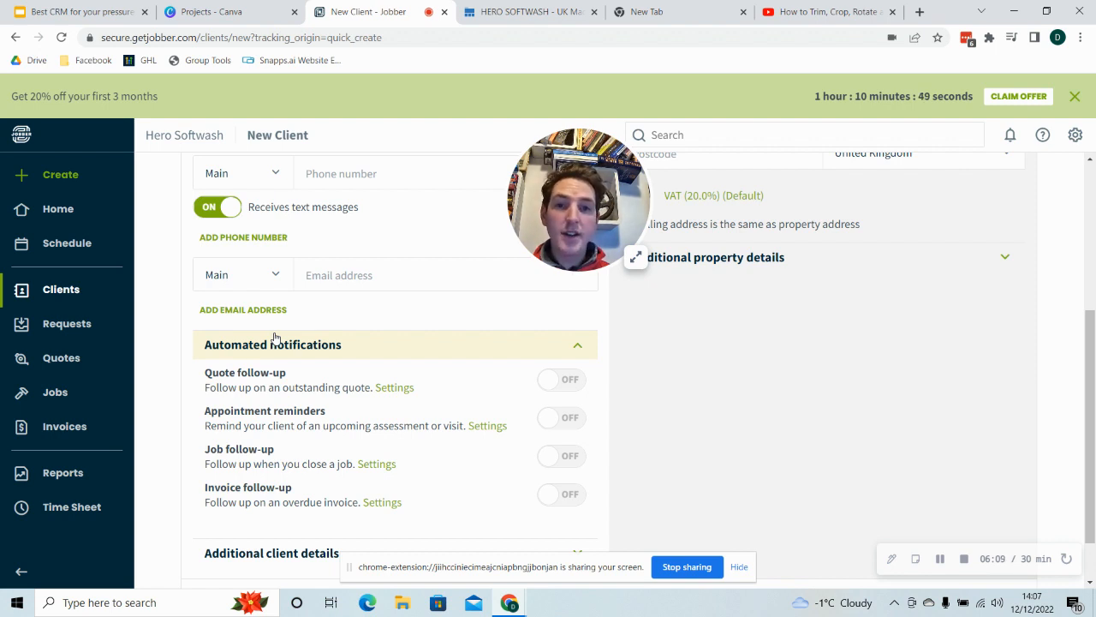
scroll(275, 336, up, 1)
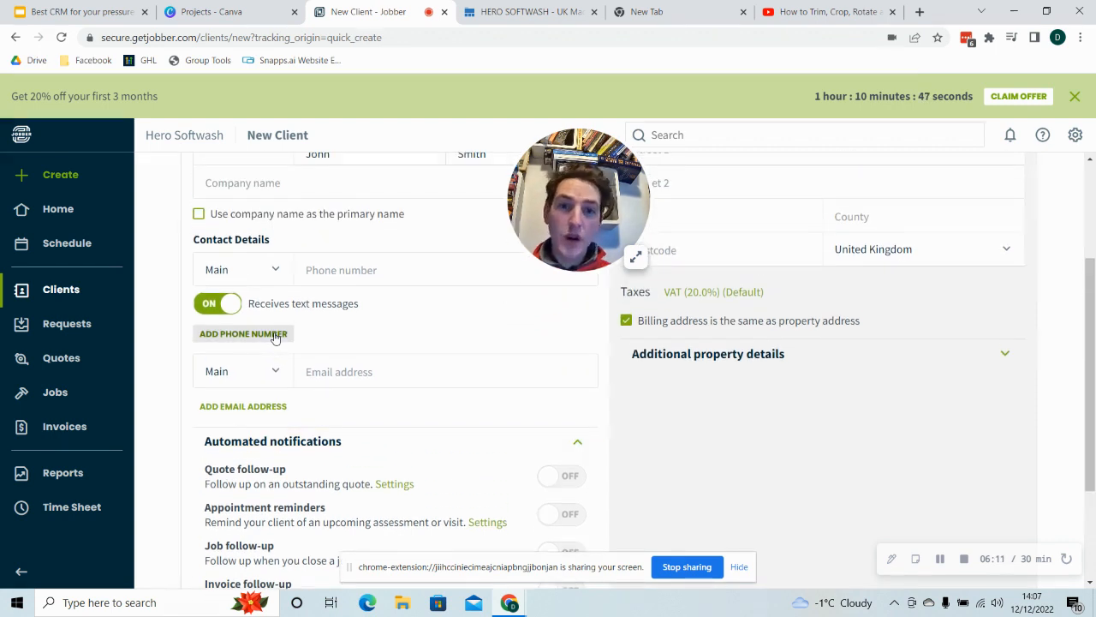
scroll(274, 338, up, 1)
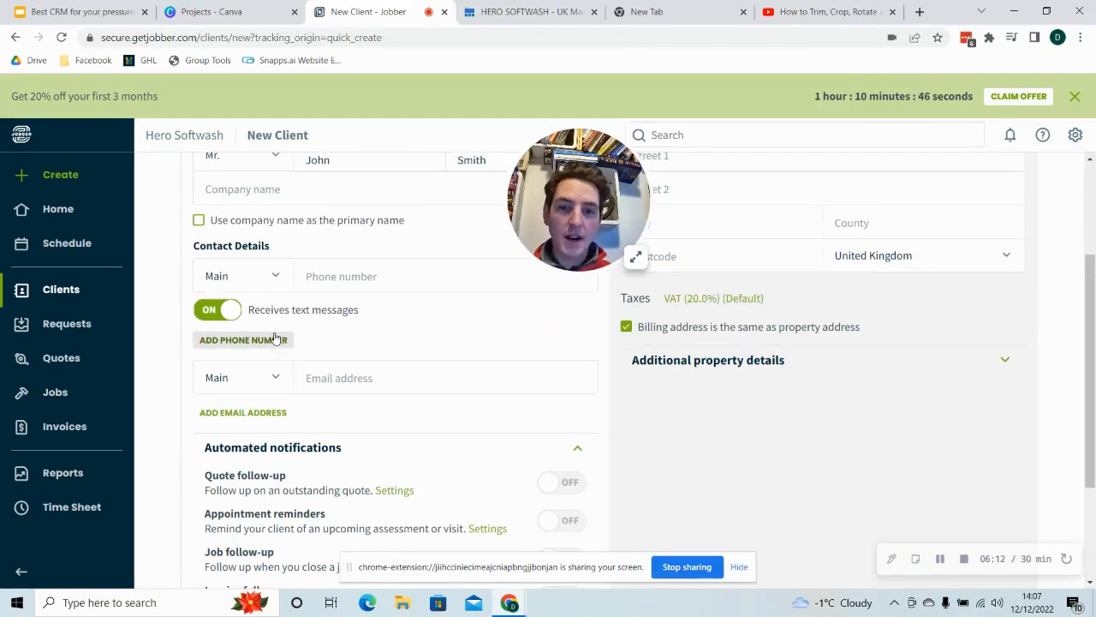
click(582, 450)
scroll(584, 449, up, 2)
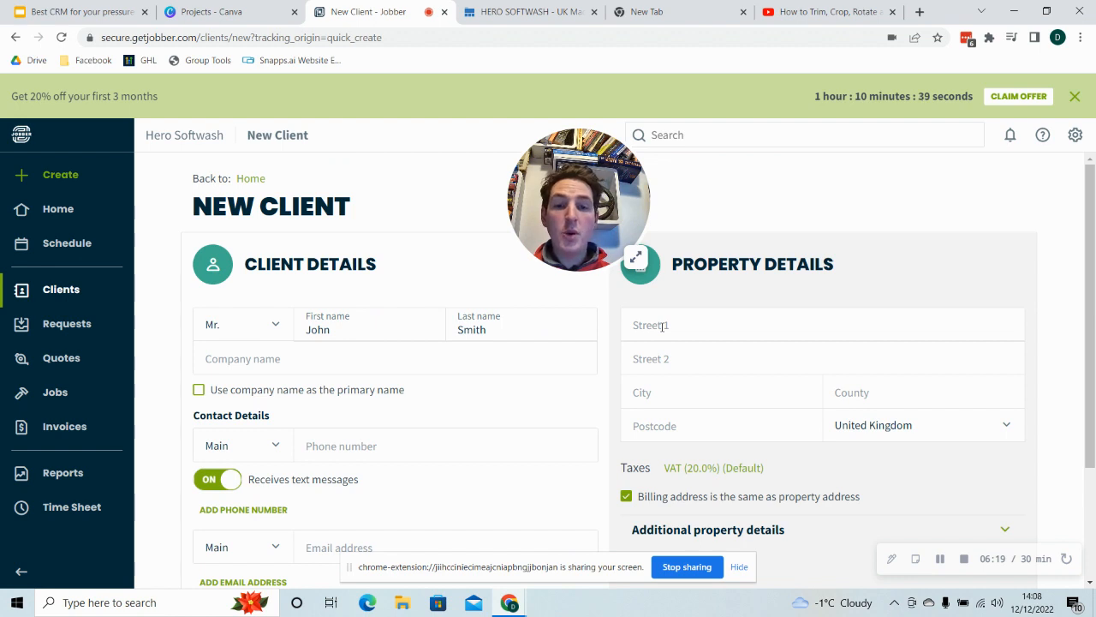
- Enter Bairstow Eves as the client's company name and use it as the primary name
scroll(660, 326, down, 1)
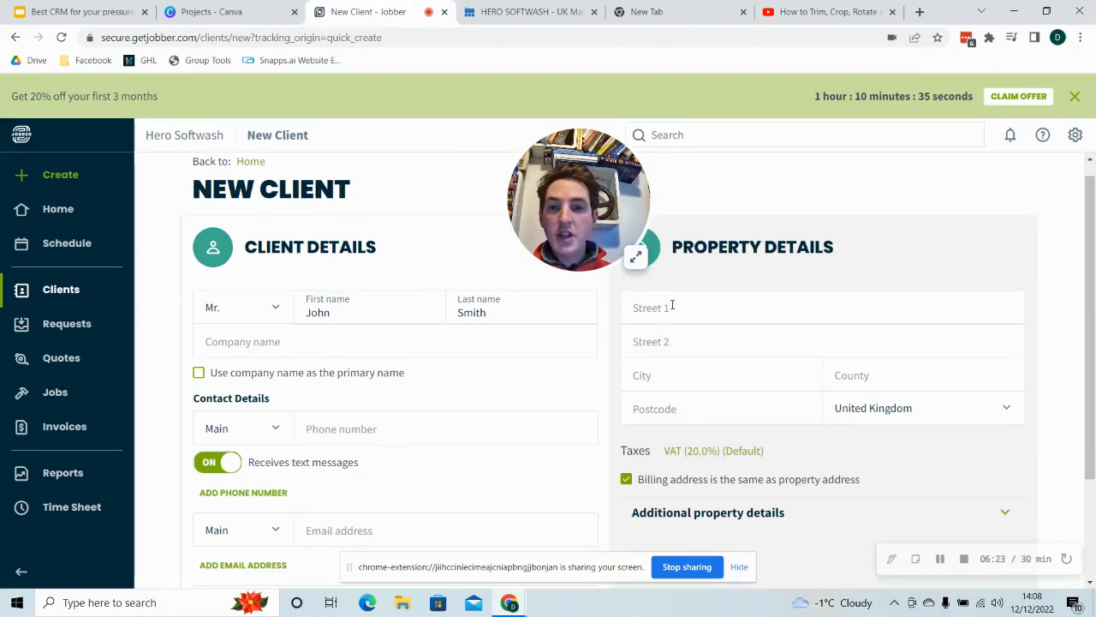
scroll(638, 307, up, 1)
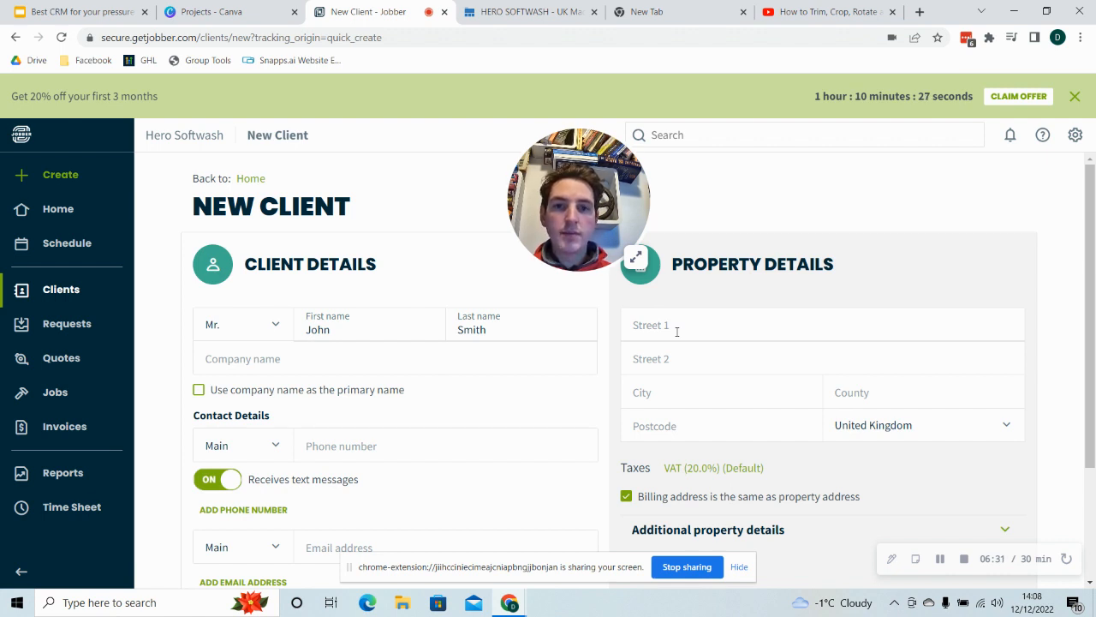
scroll(656, 462, down, 1)
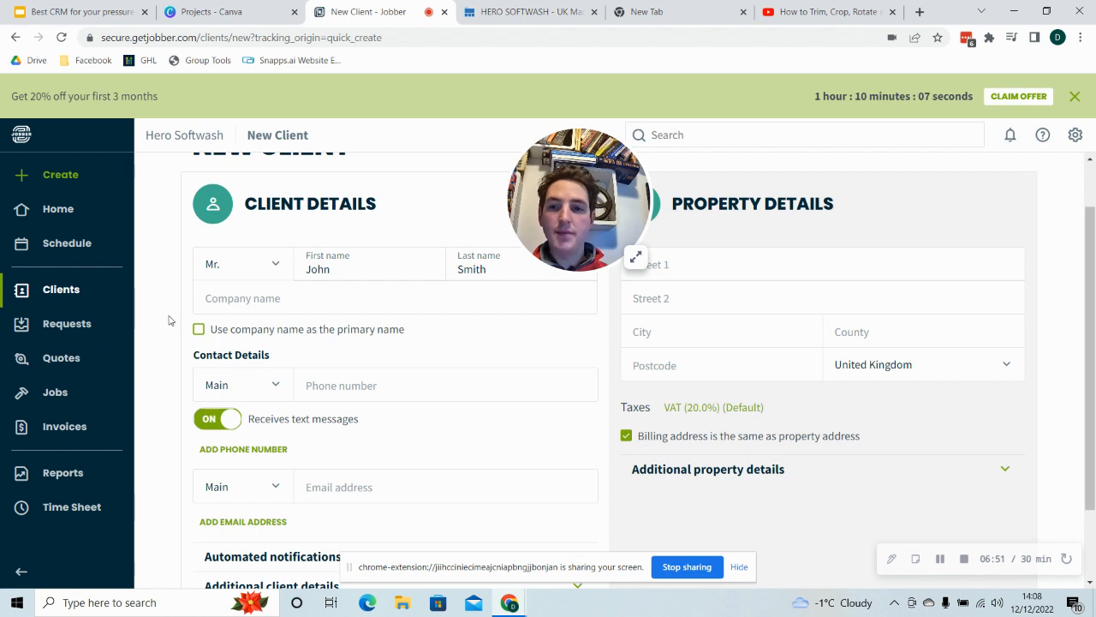
click(262, 297)
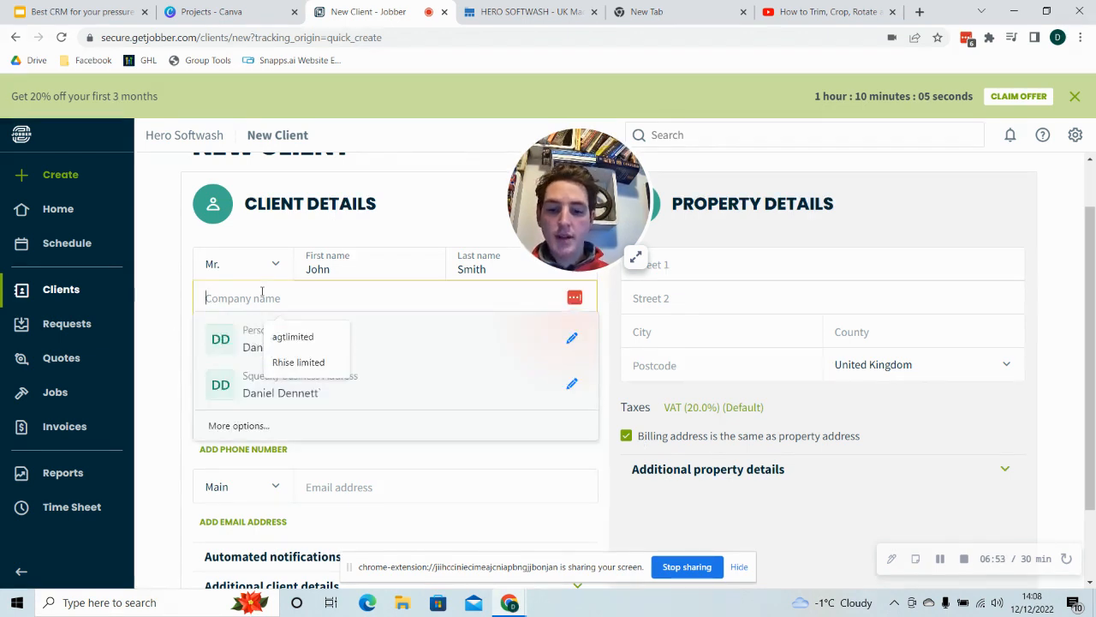
text(Bairst)
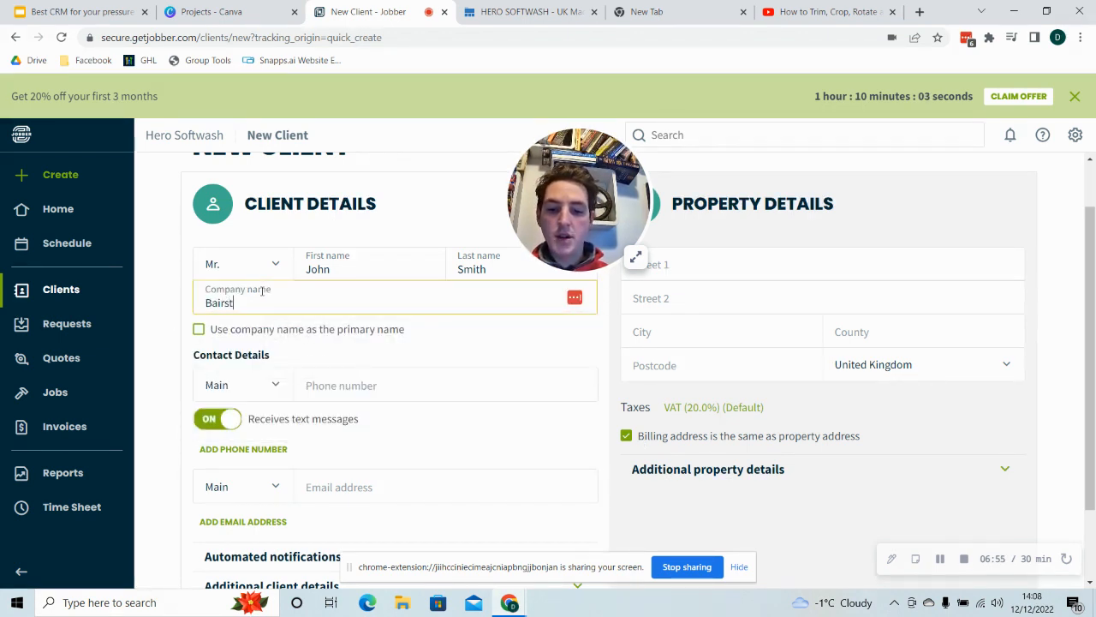
text(ow e)
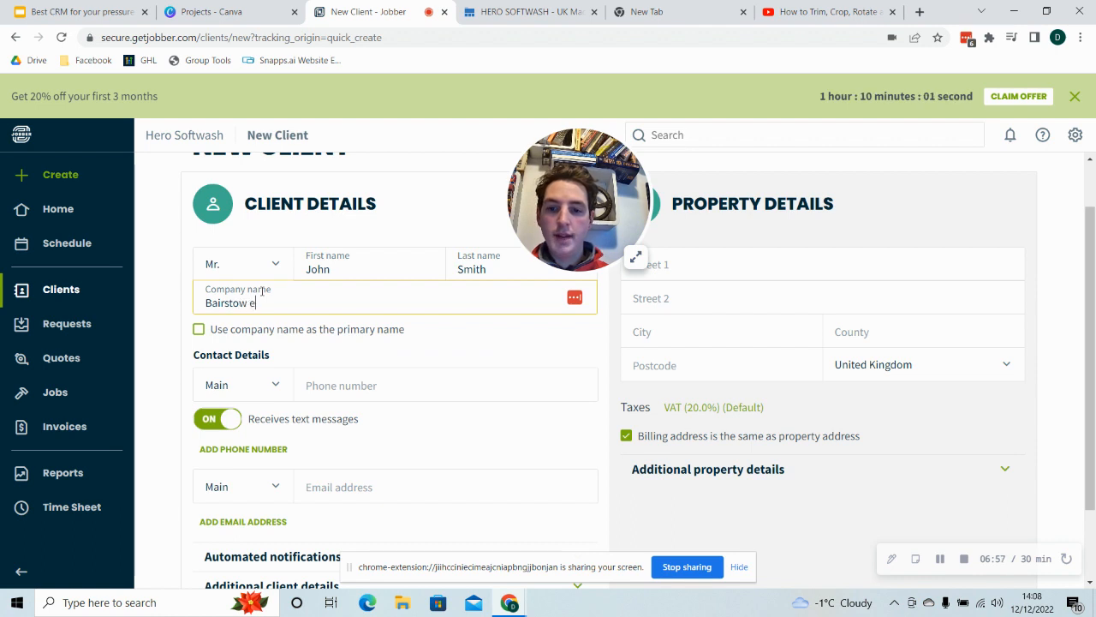
text(ves)
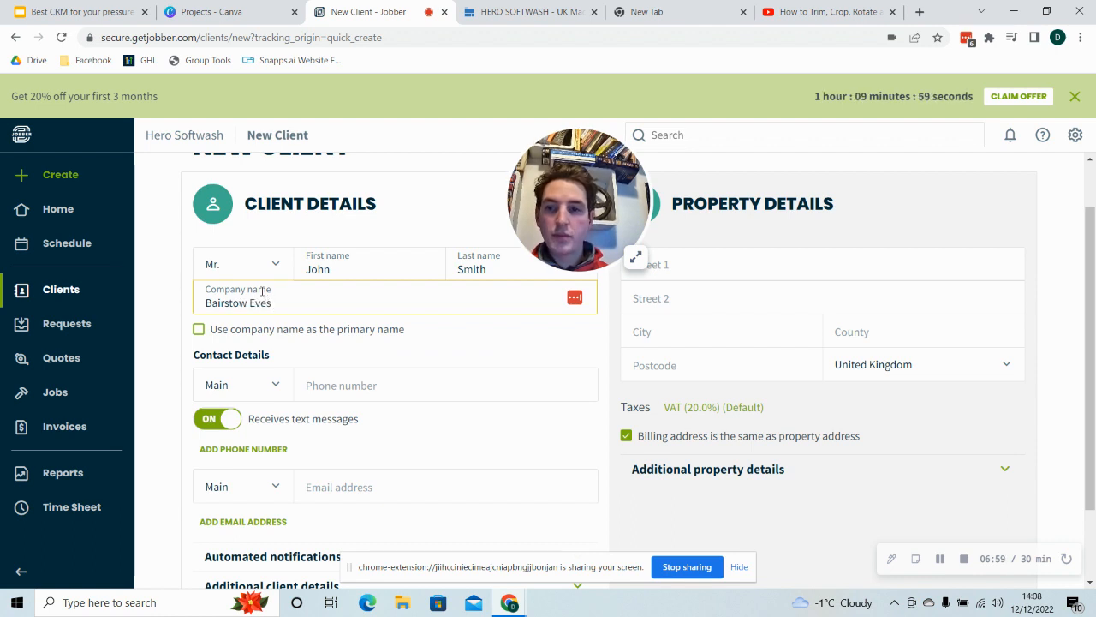
click(198, 329)
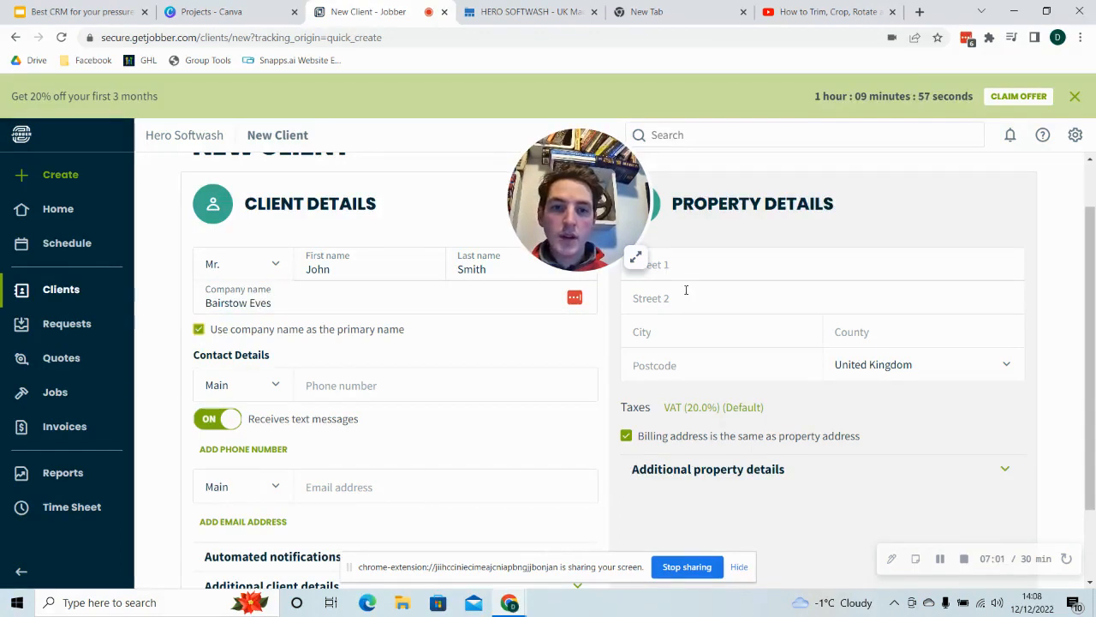
- Turn off using the property address as the billing address to examine the separate billing fields, and turn it back on
click(626, 436)
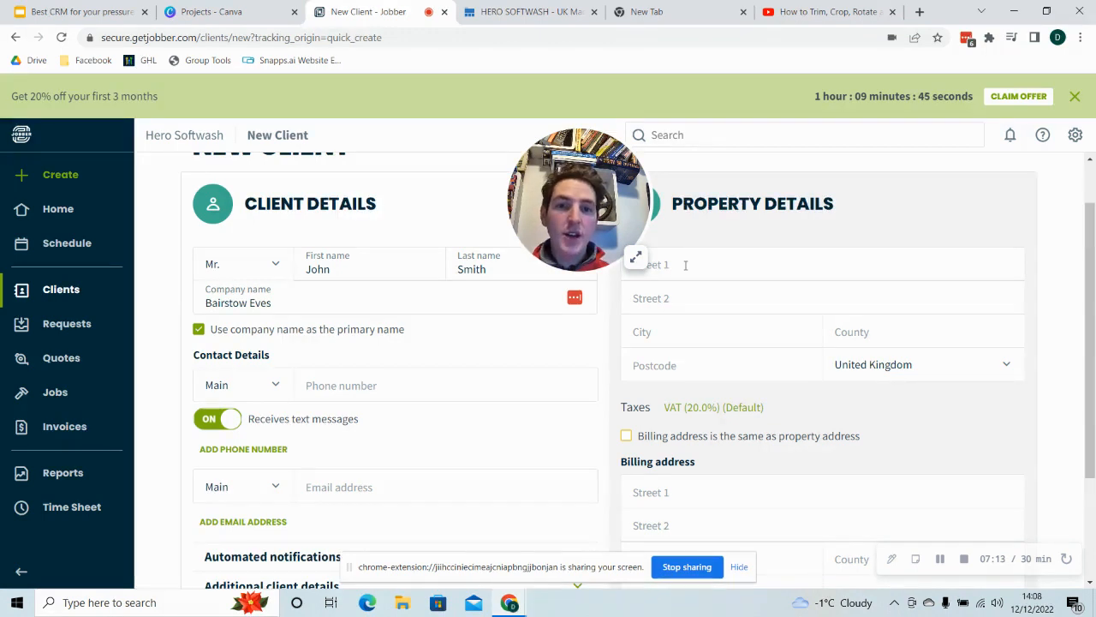
click(685, 265)
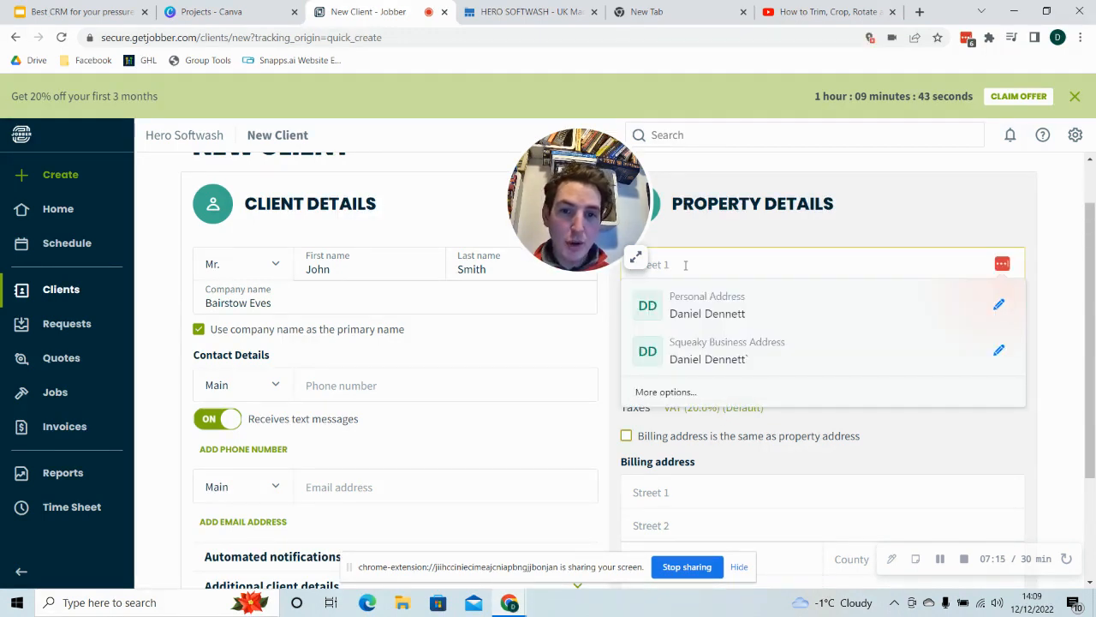
click(597, 362)
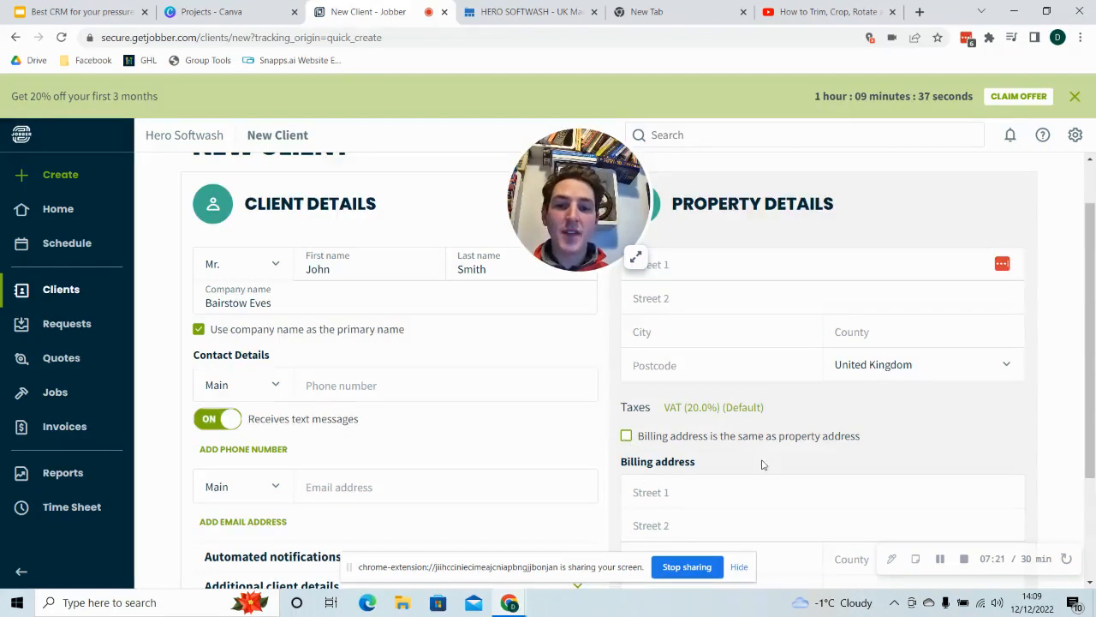
scroll(763, 463, down, 3)
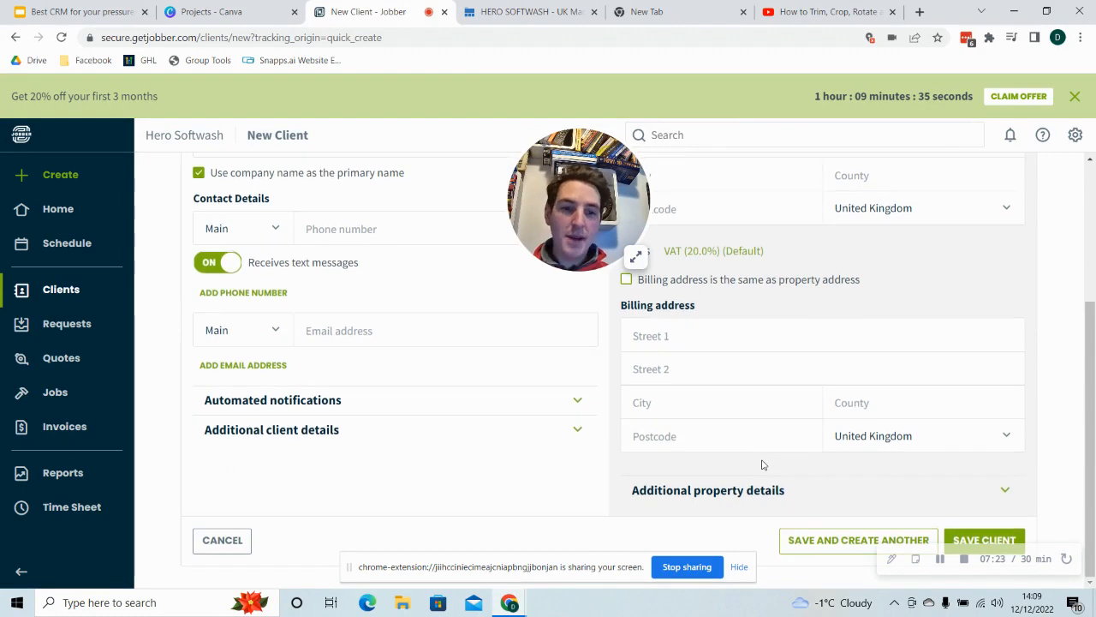
scroll(890, 362, up, 2)
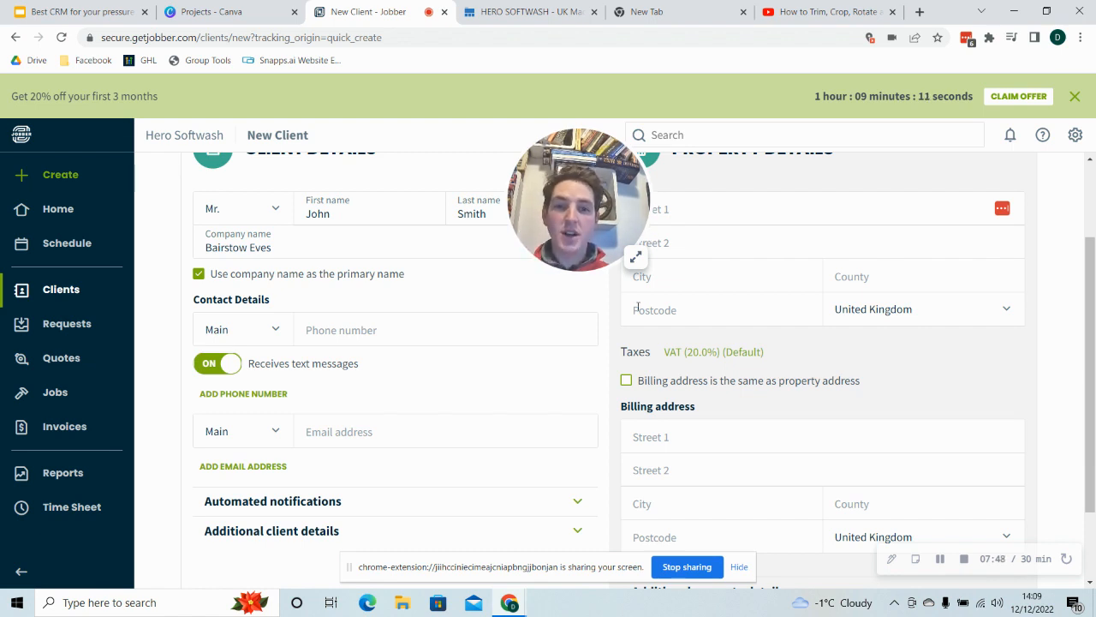
scroll(638, 352, up, 1)
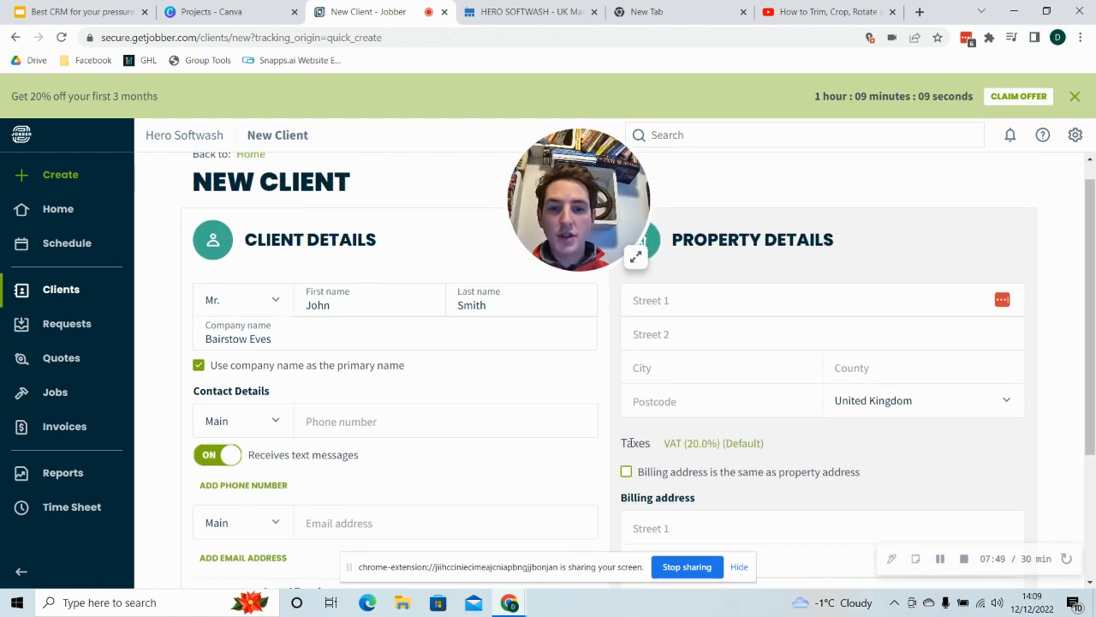
click(626, 472)
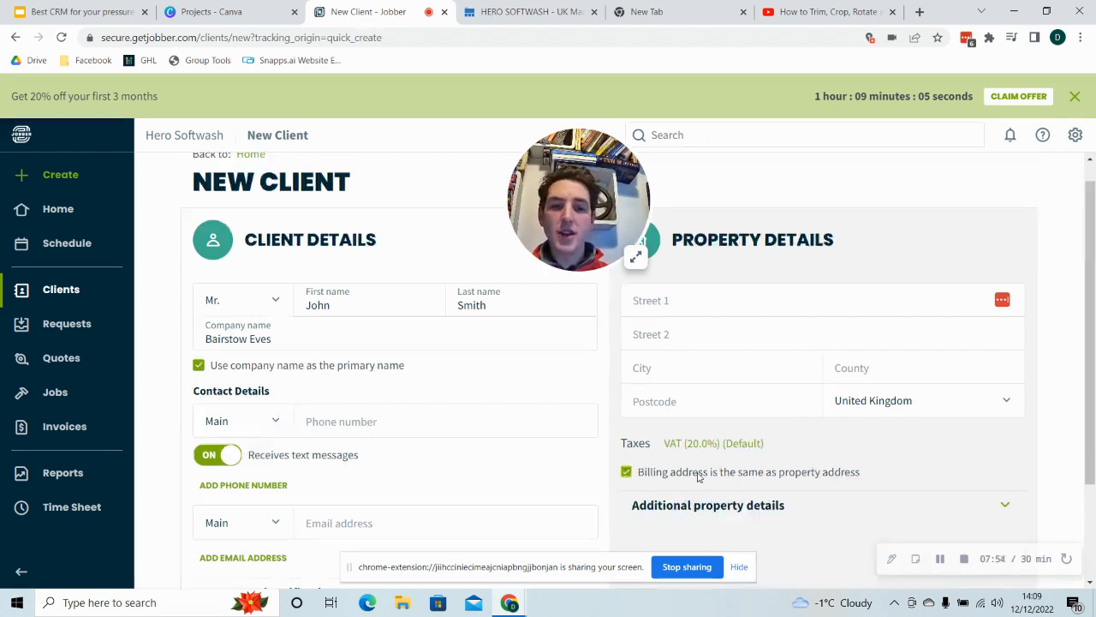
scroll(698, 476, down, 2)
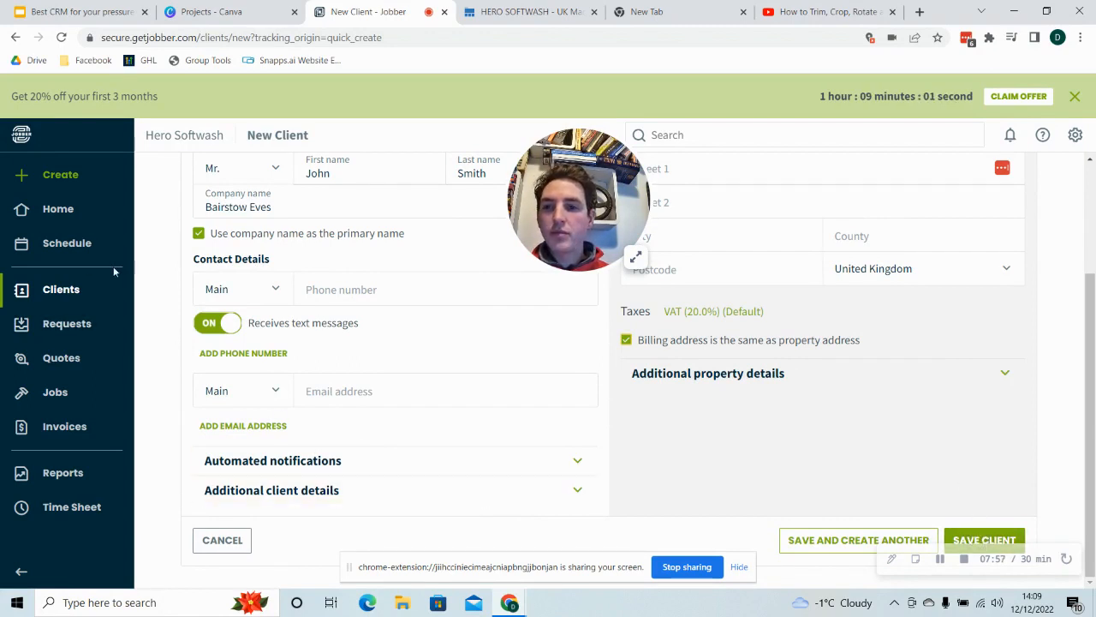
- Open the Sample Client record from the client list and look over its properties, overview, schedule and billing history
click(61, 289)
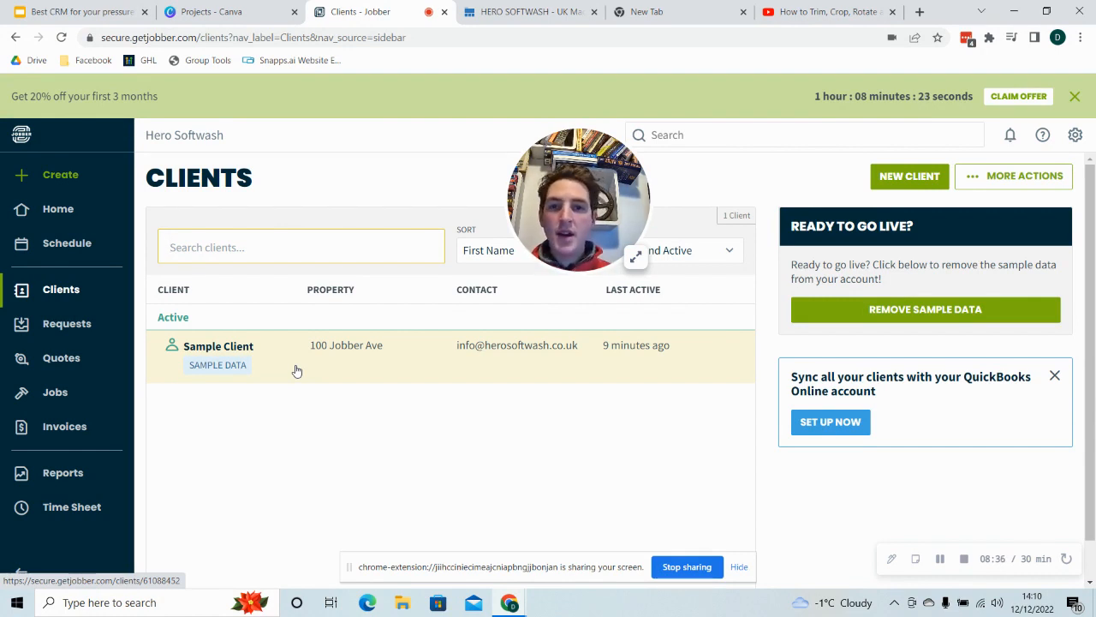
click(297, 370)
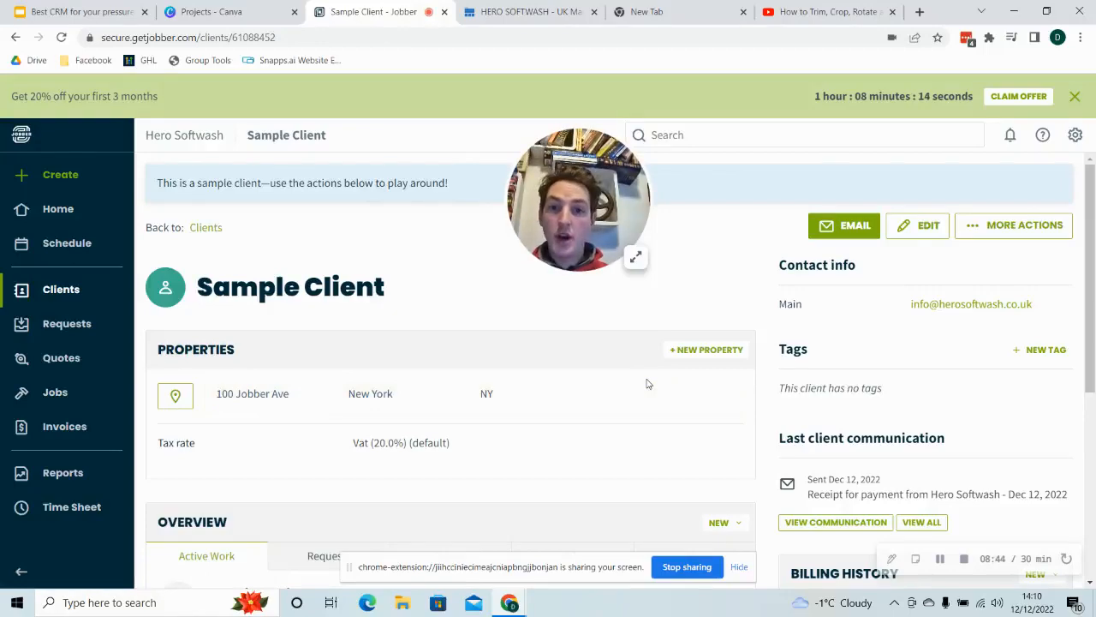
scroll(648, 384, down, 2)
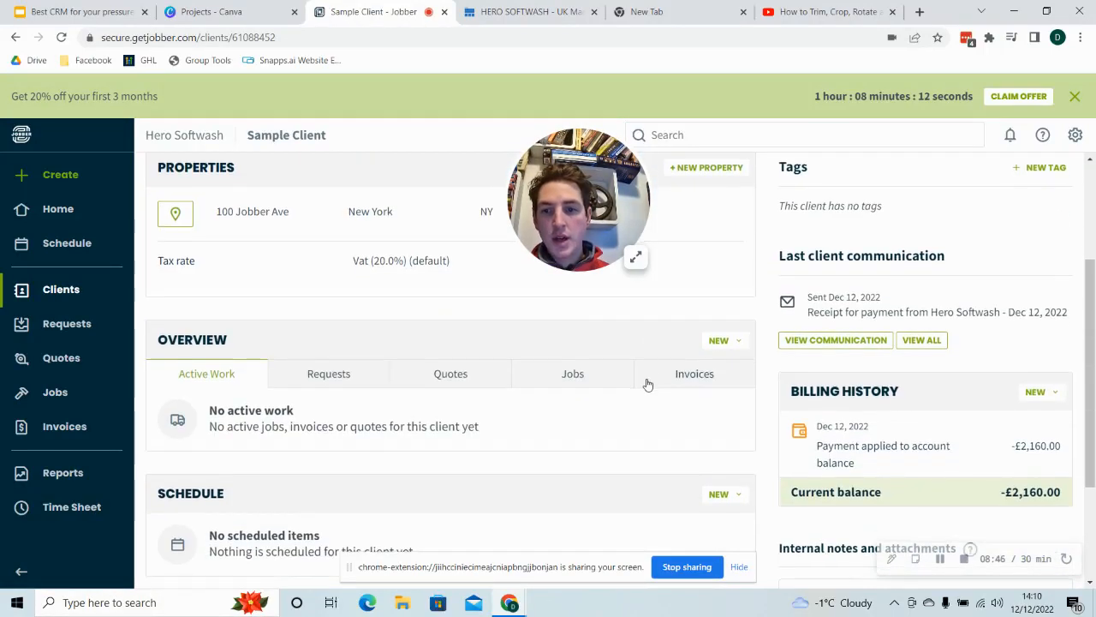
scroll(648, 384, up, 2)
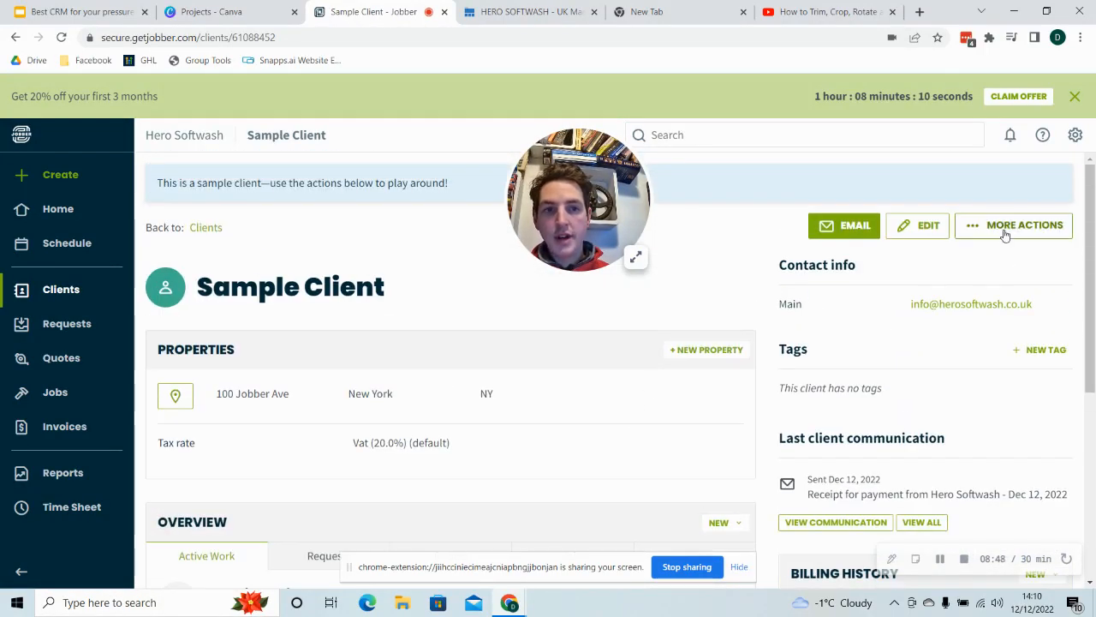
- Examine the options for creating requests, quotes, jobs and invoices, both on the client record and in the general Create choices
click(1005, 233)
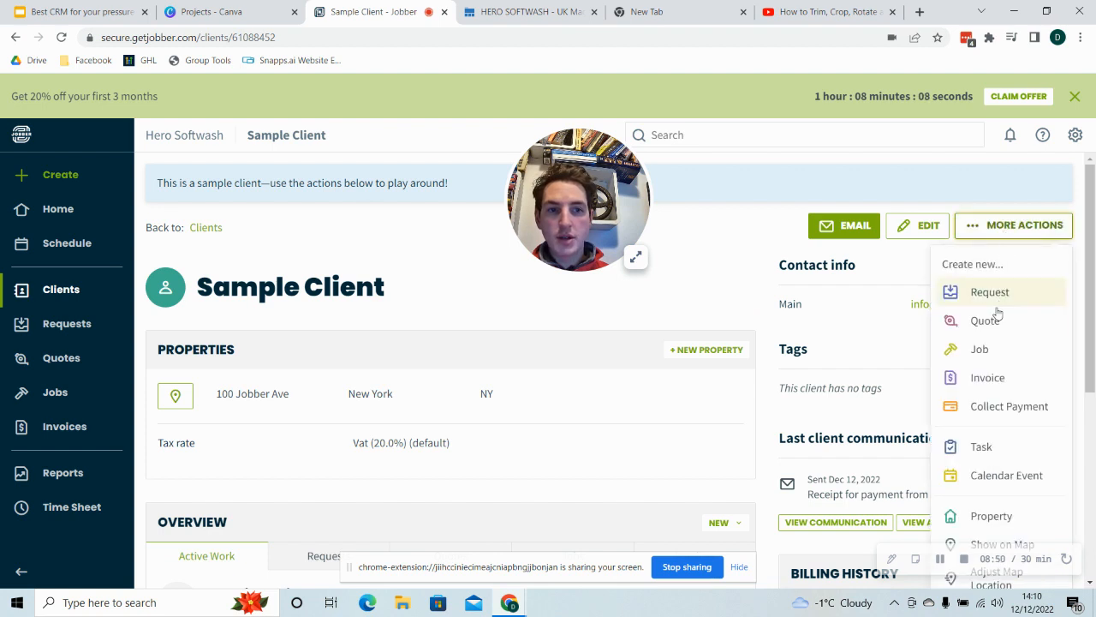
click(1004, 226)
scroll(458, 414, down, 2)
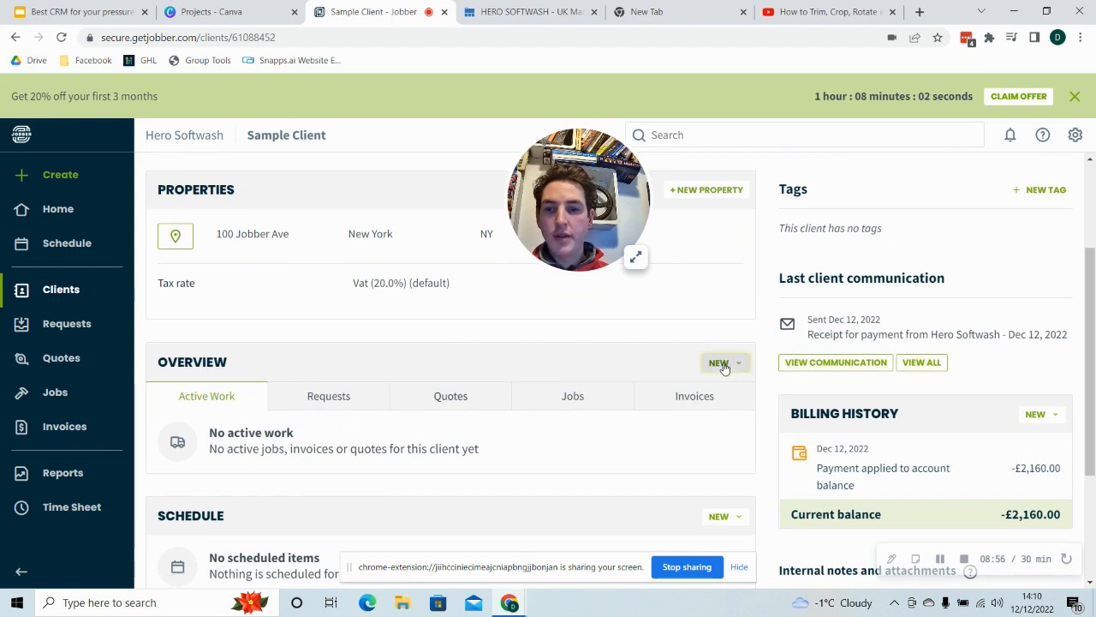
click(723, 363)
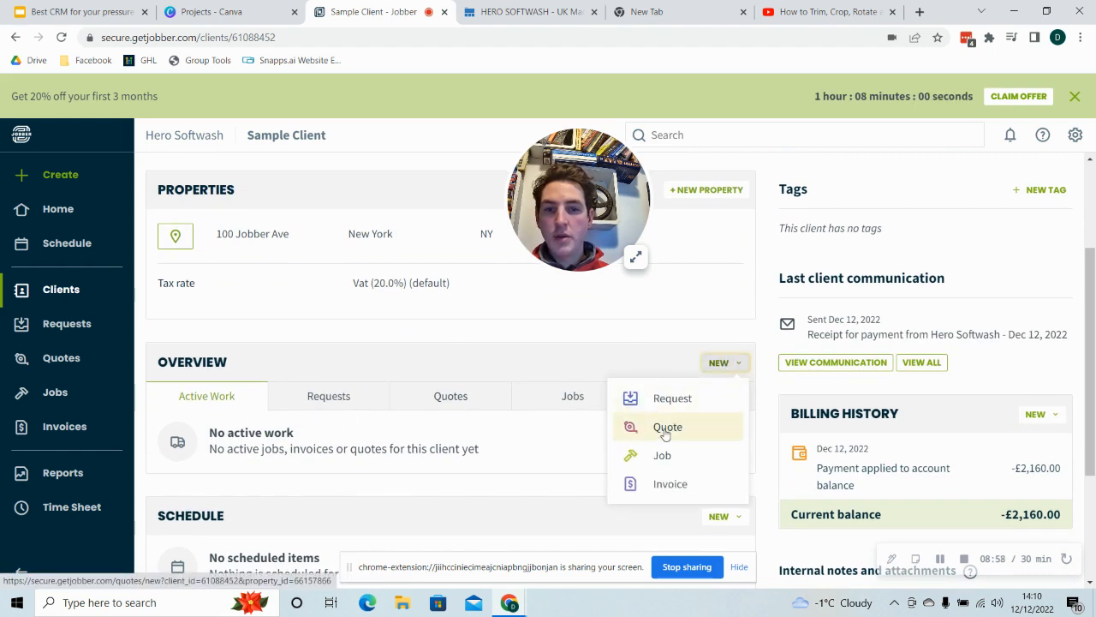
scroll(666, 433, up, 1)
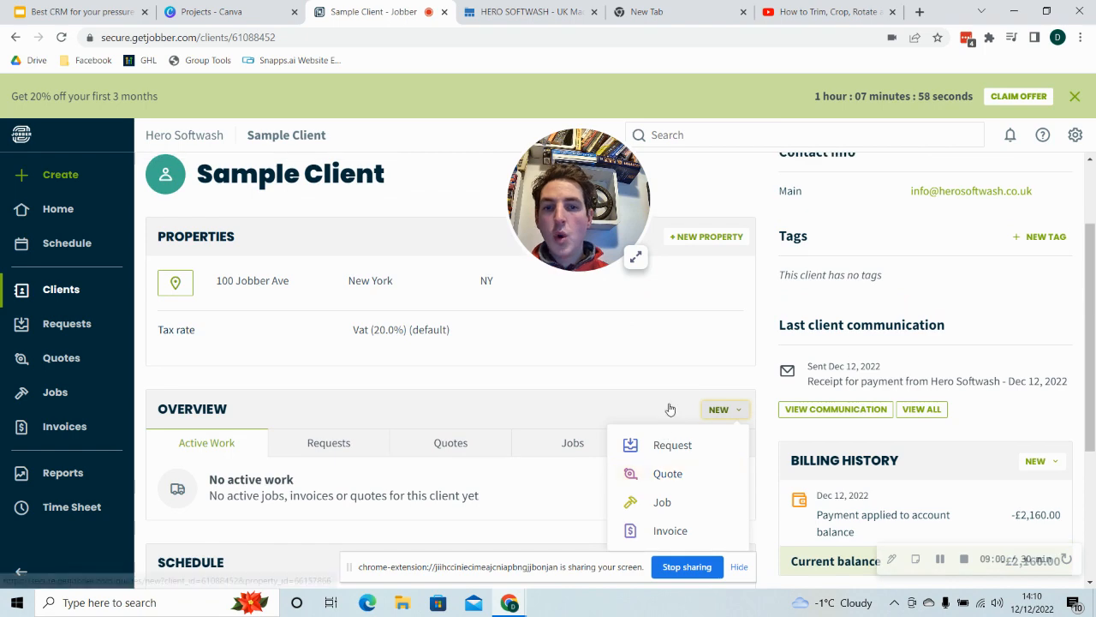
scroll(655, 406, up, 3)
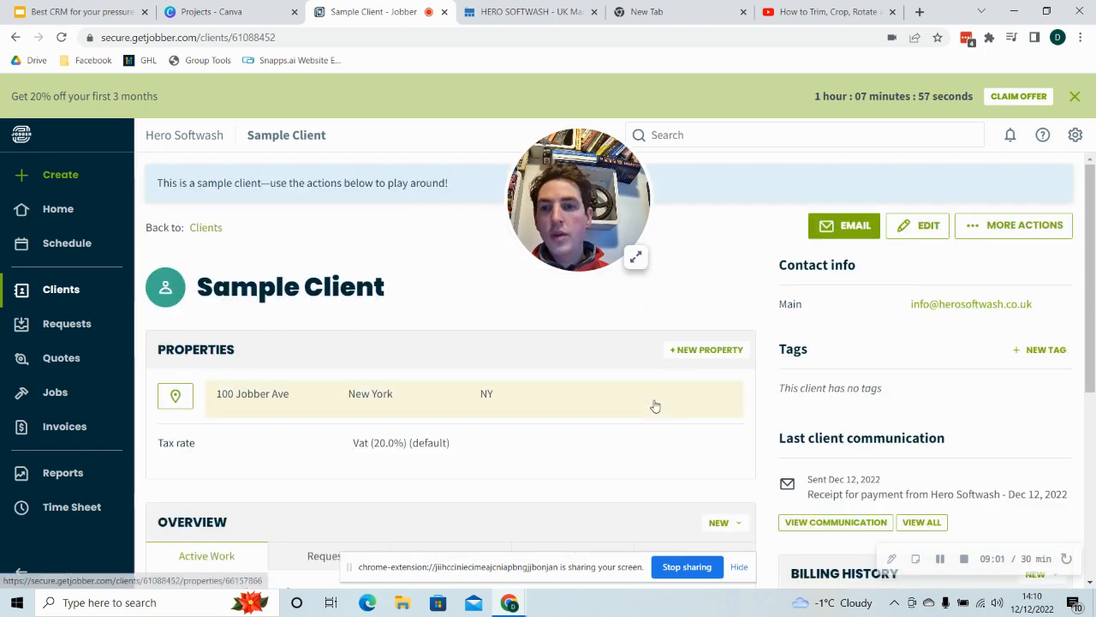
click(31, 176)
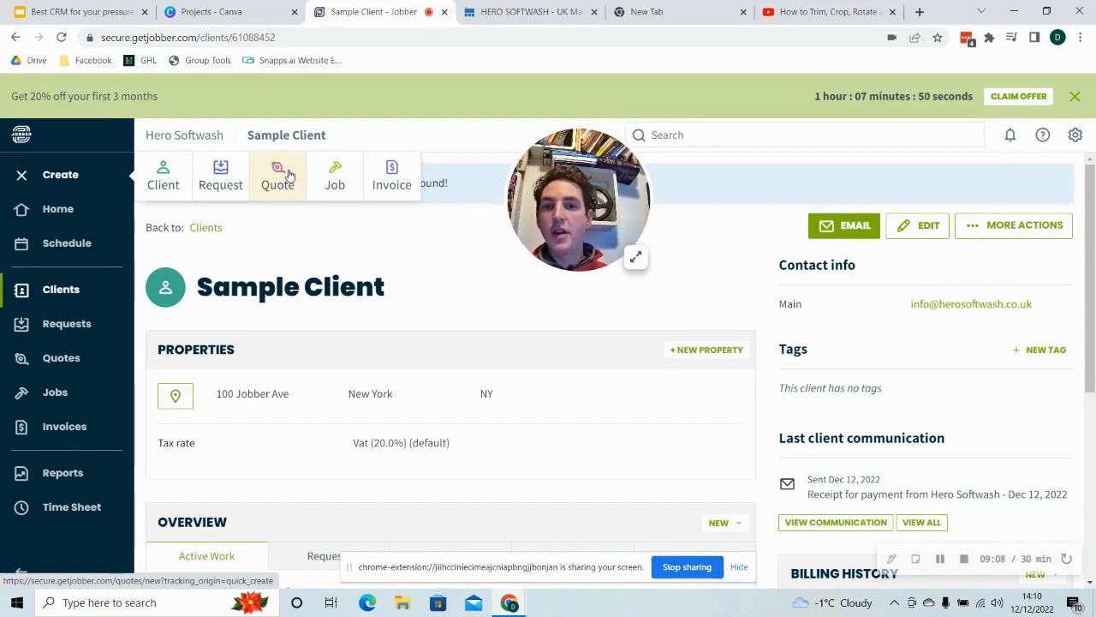
click(399, 271)
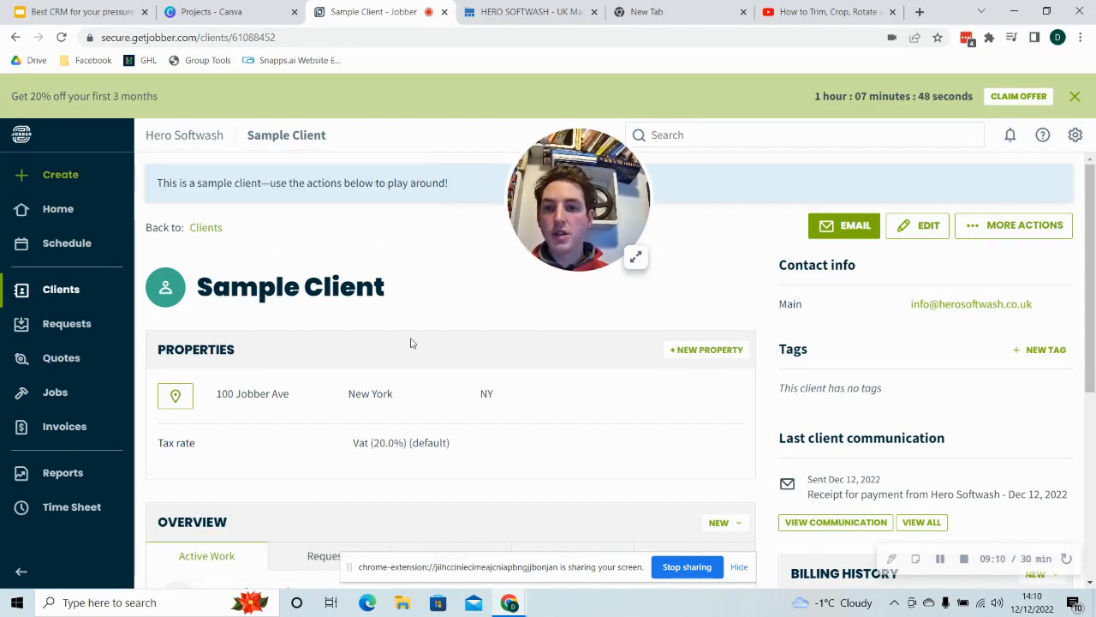
scroll(411, 343, down, 3)
scroll(411, 343, up, 3)
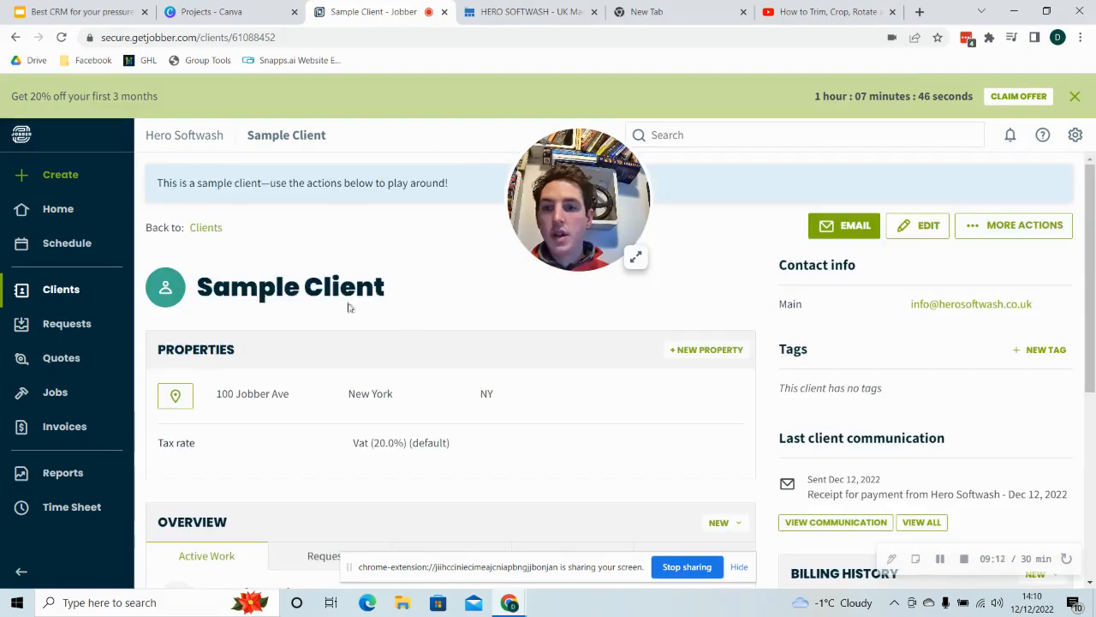
- Create a new quote and assign it to Sample Client
click(56, 174)
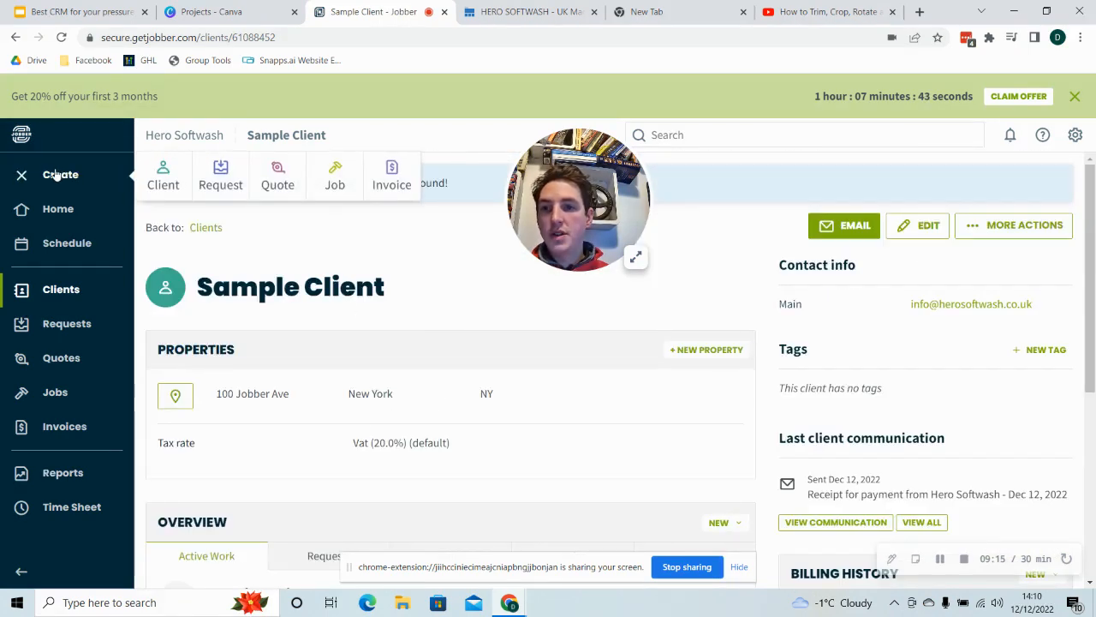
click(279, 177)
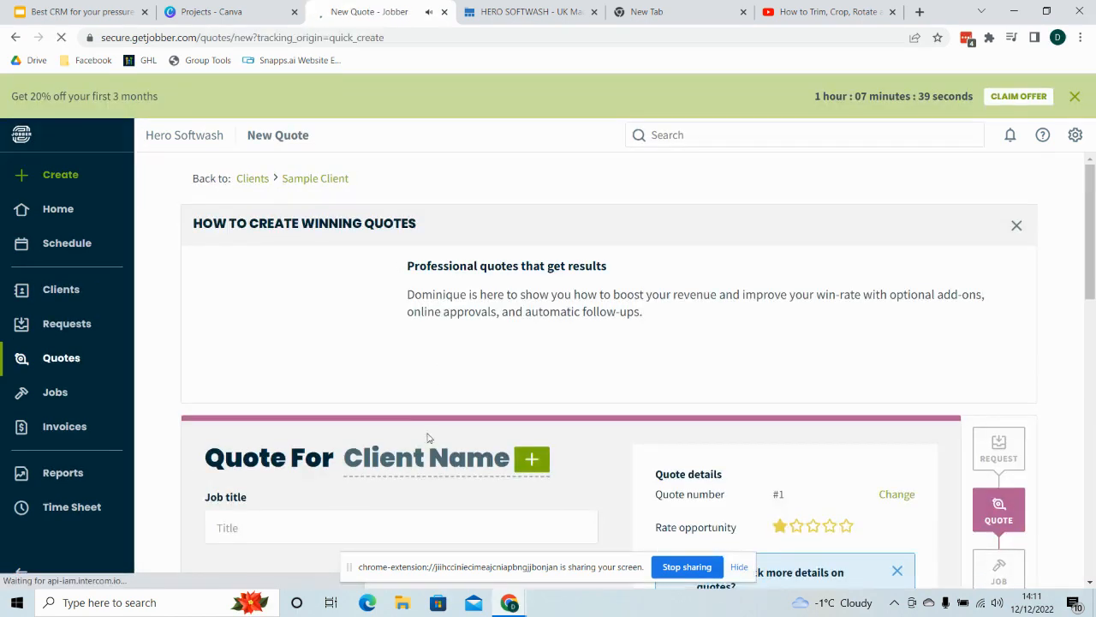
scroll(430, 440, down, 2)
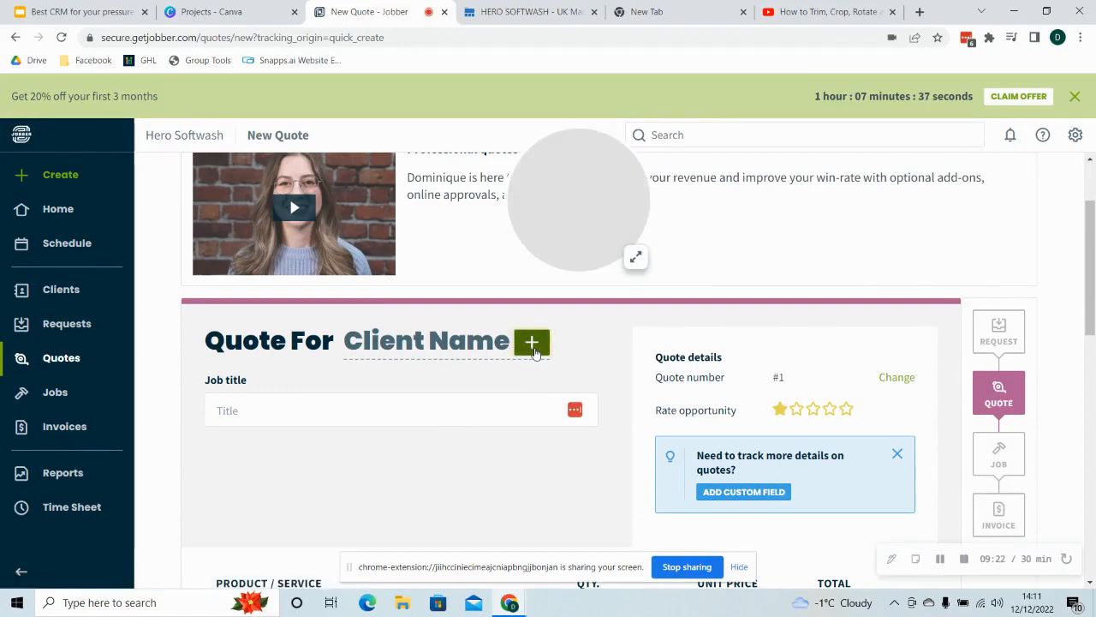
click(532, 342)
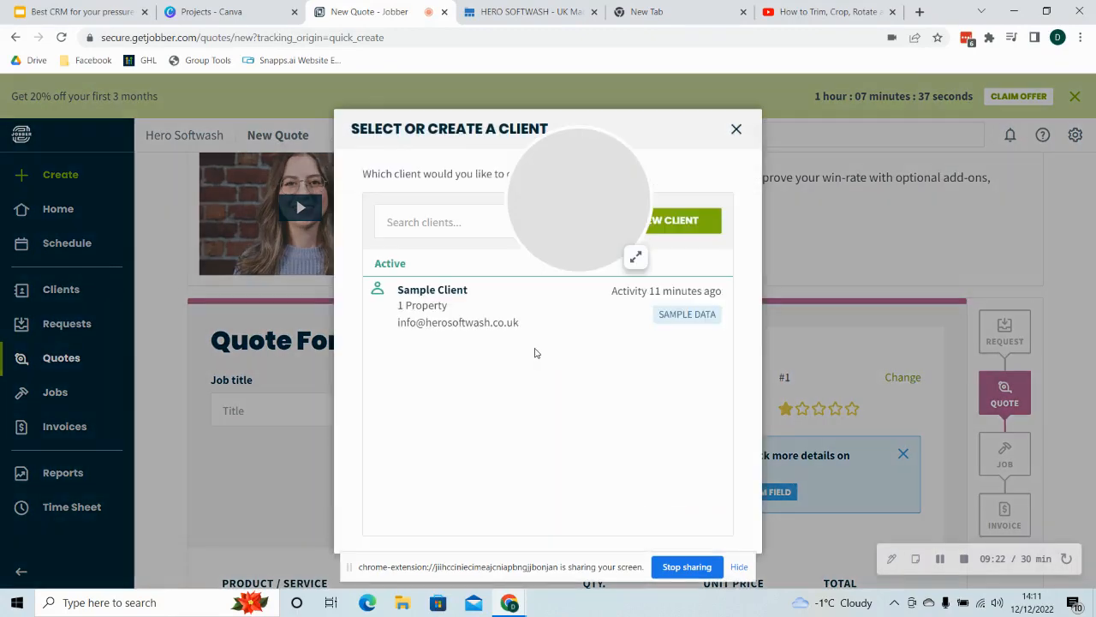
click(441, 302)
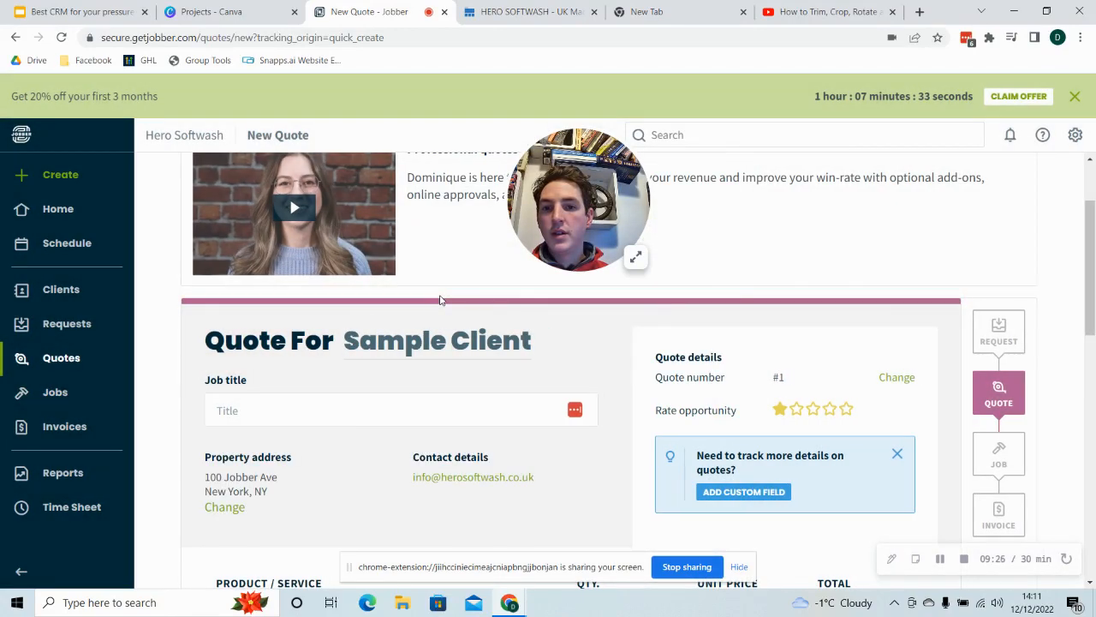
- Give the quote the job title "New home cleaning"
click(254, 403)
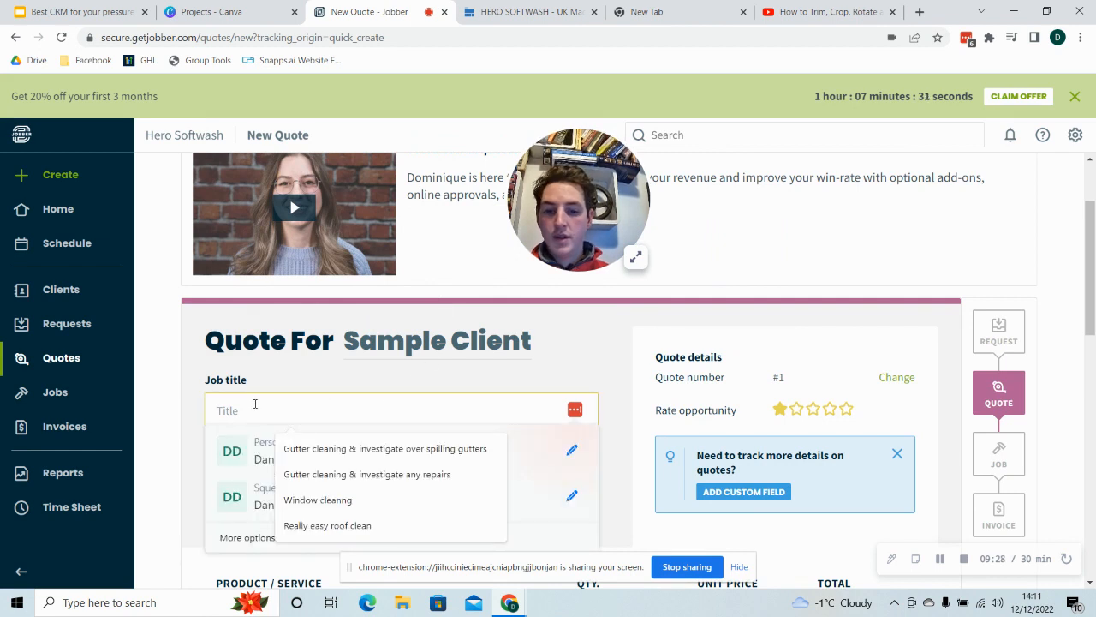
text(New h)
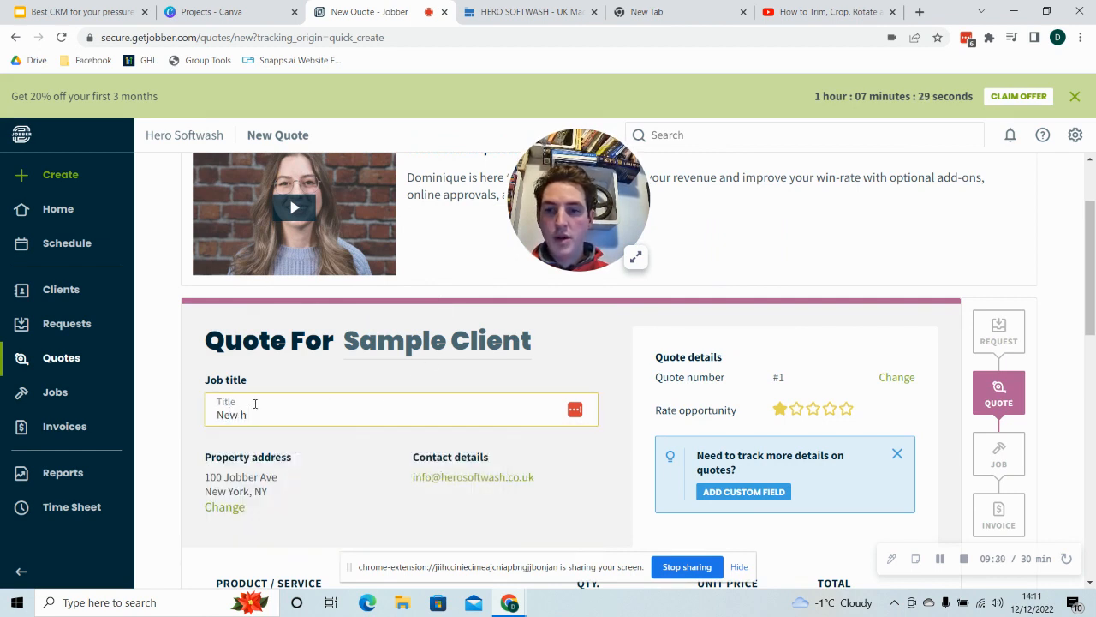
text(ome cleaning)
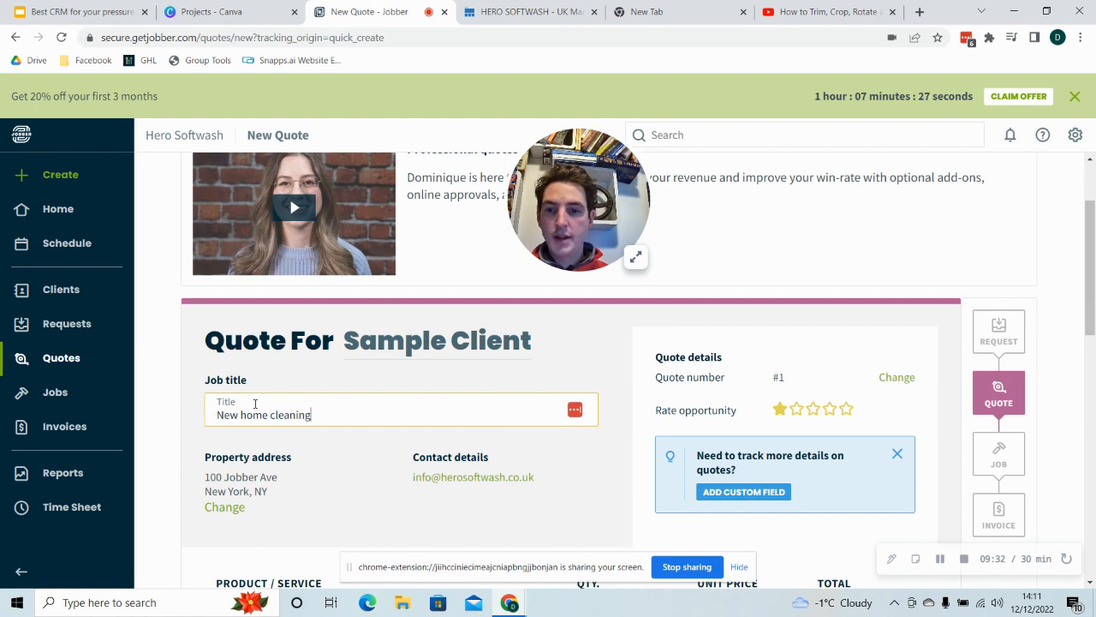
click(189, 416)
- Name the first line item "Driveway cleaning" and start adding it to the saved products and services
scroll(188, 416, down, 3)
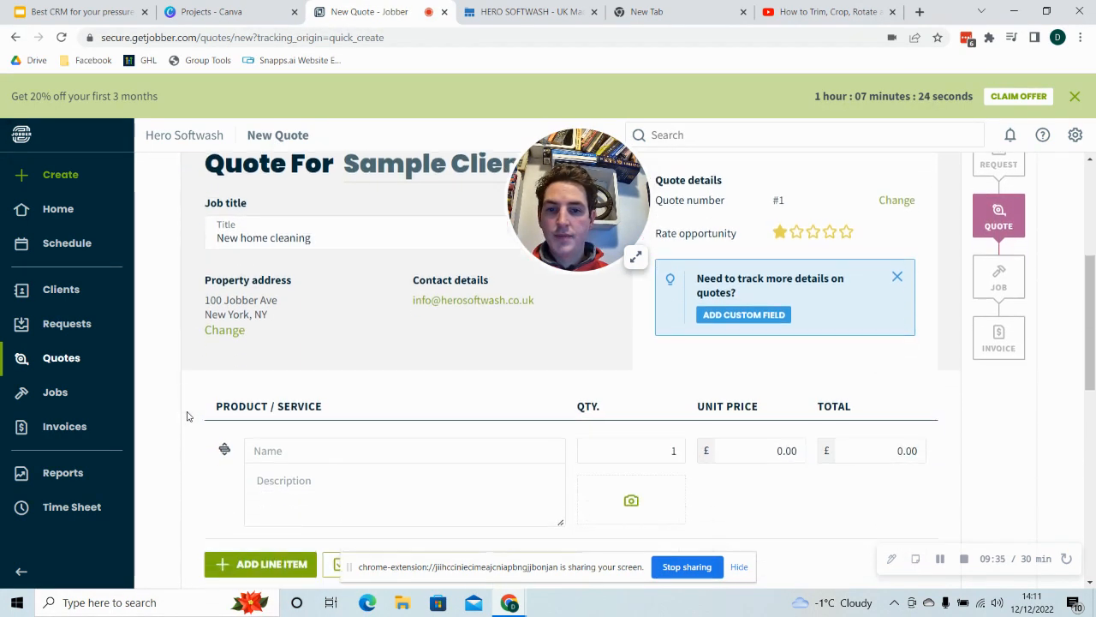
click(301, 450)
text(Driv)
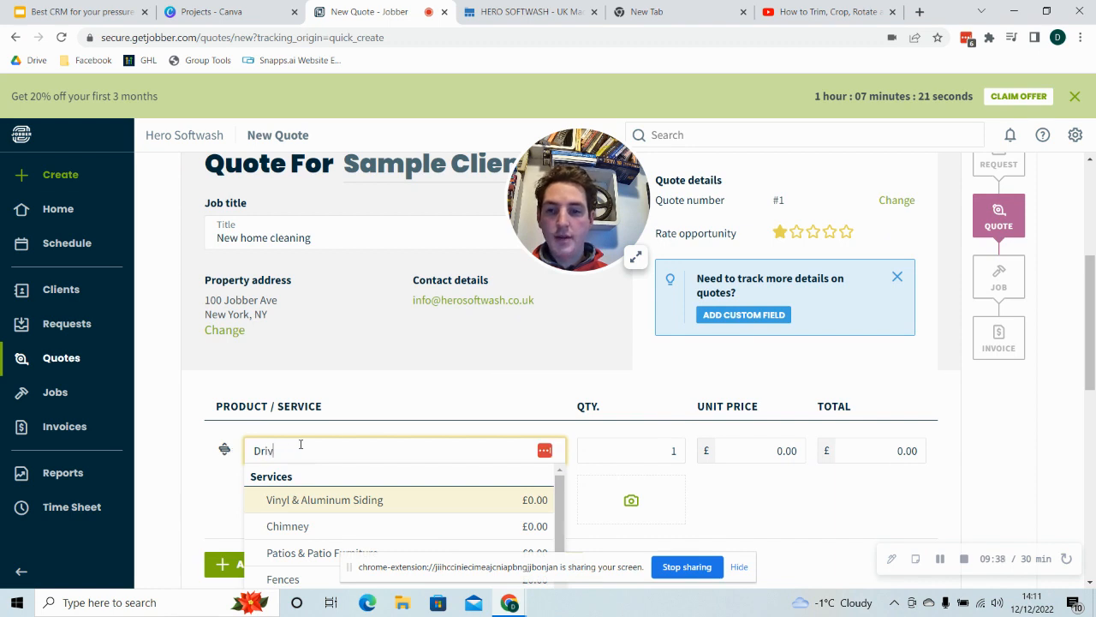
text(eway cleaning)
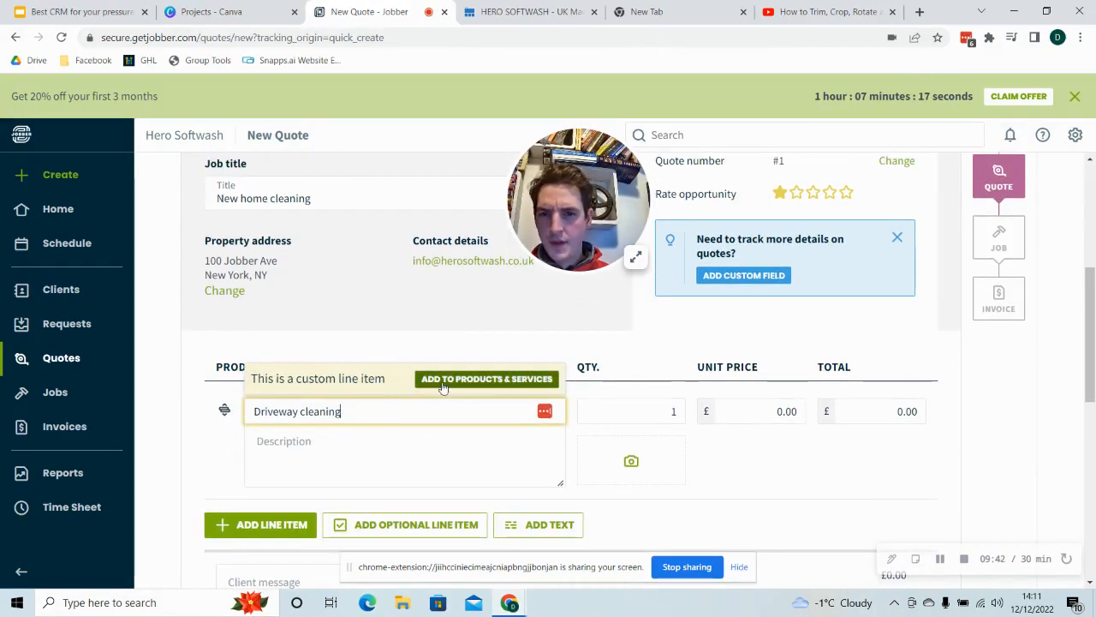
click(454, 379)
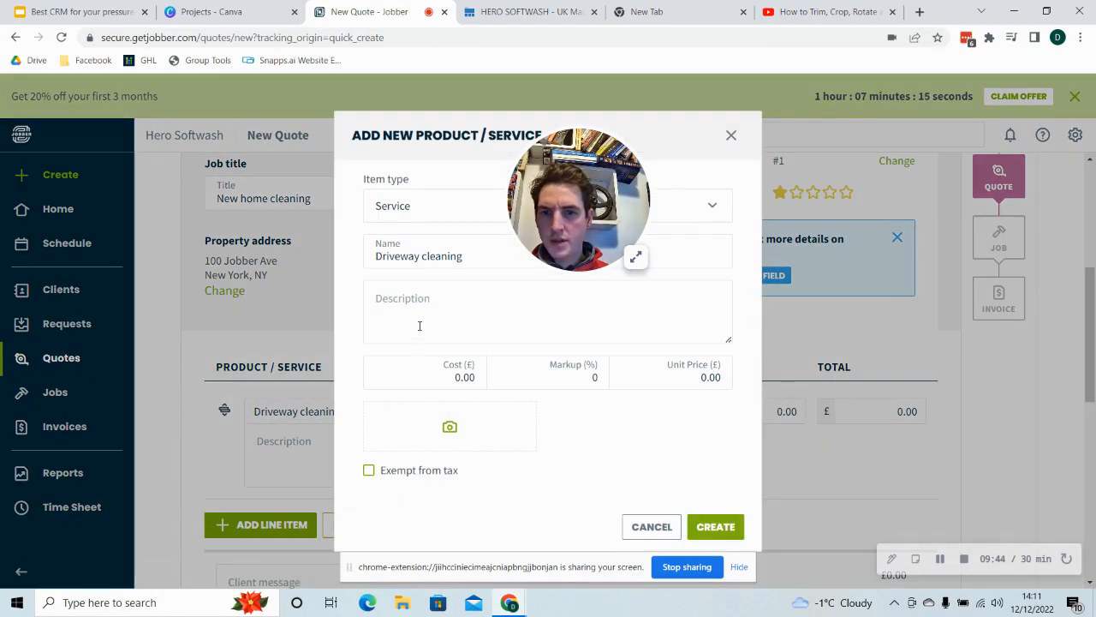
- Create the driveway service with the description "Block paving cleaning" and a unit price of £500
click(412, 310)
text(Bl)
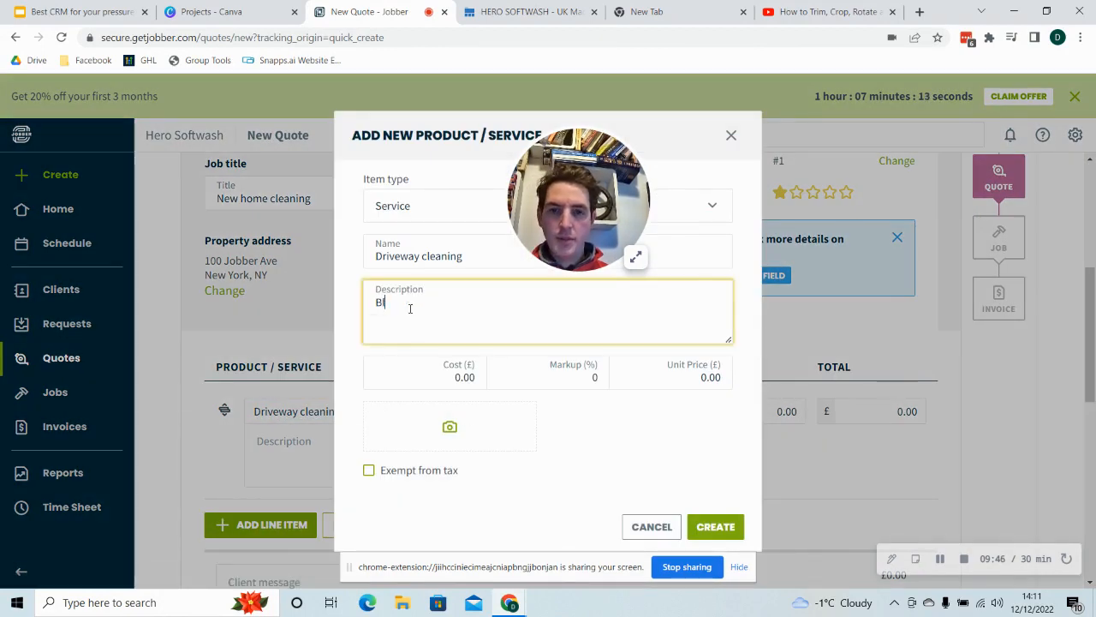
text(ock paving cleaning)
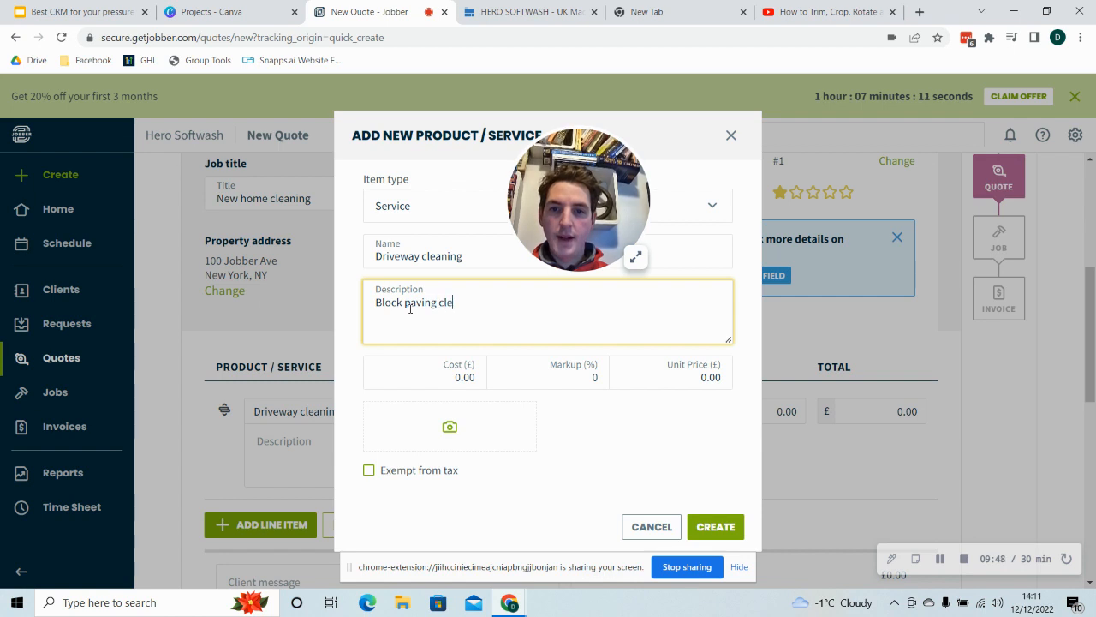
click(694, 375)
key(Delete)
key(Delete)
key(Delete)
key(Delete)
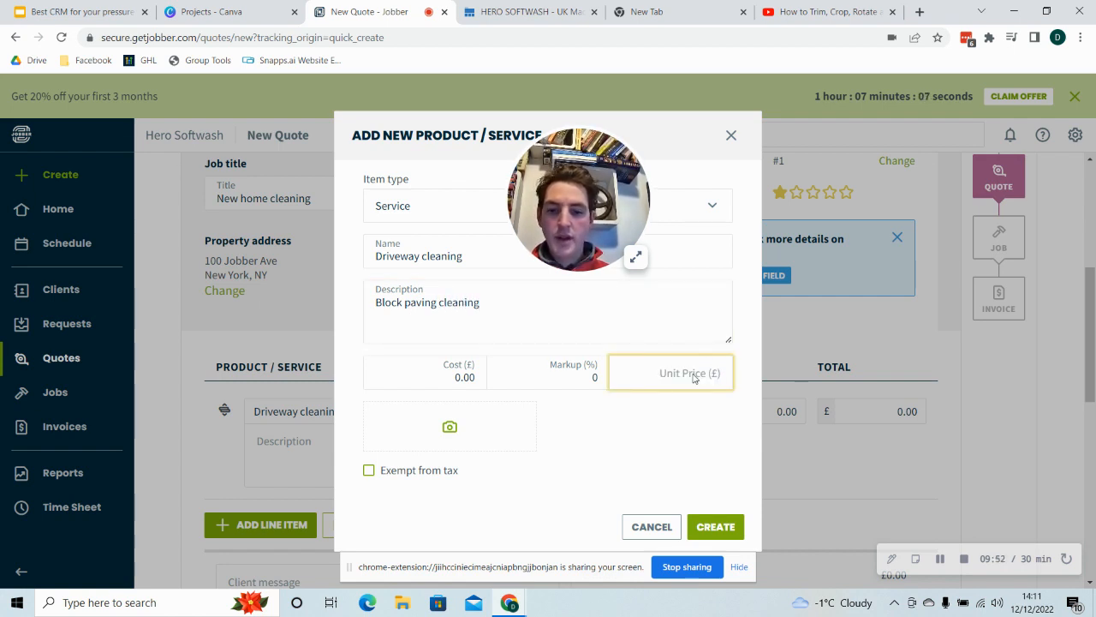
text(500)
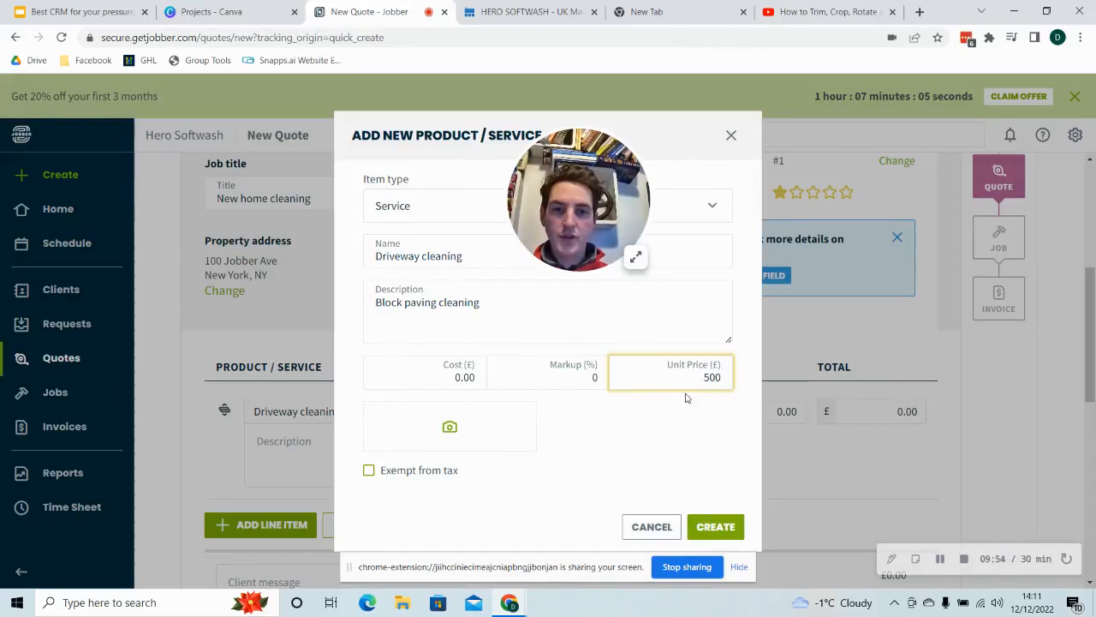
click(648, 450)
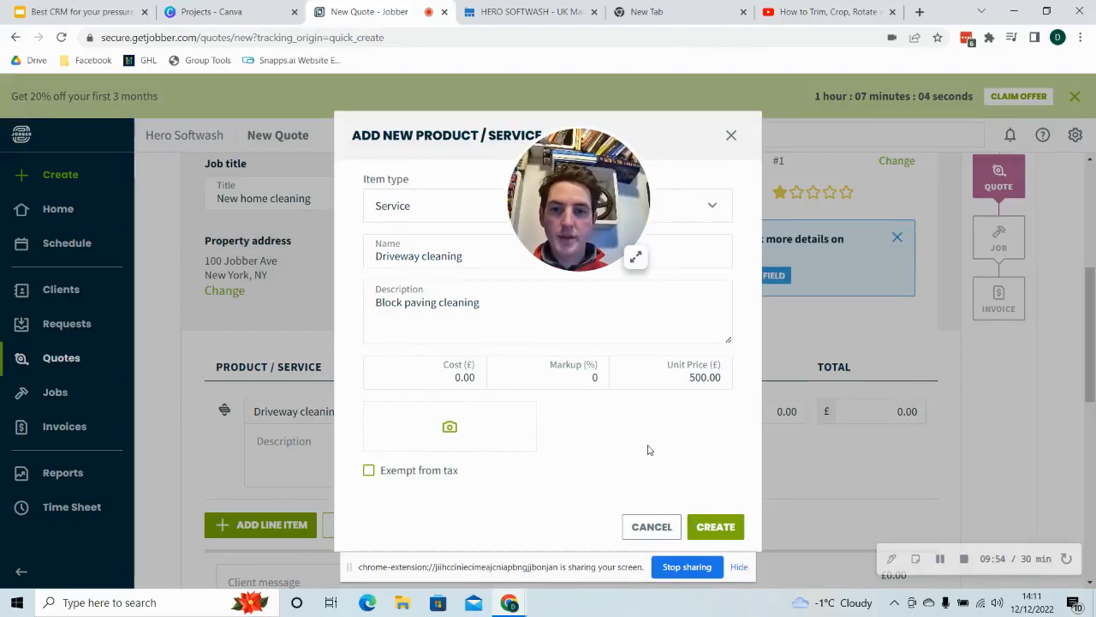
click(715, 530)
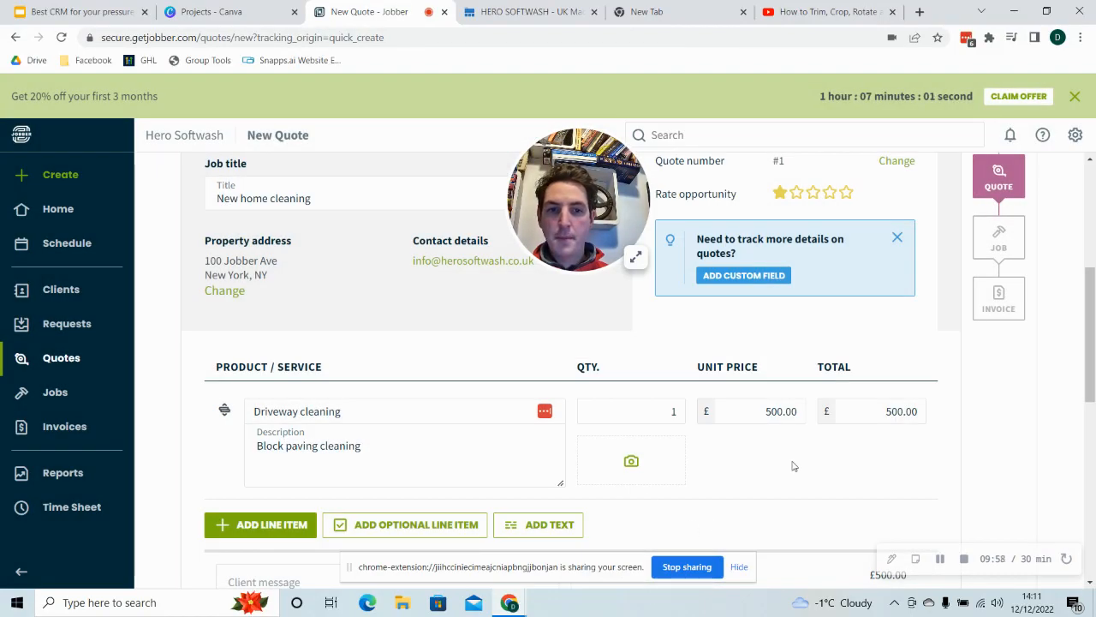
- Add a second line item to the quote named "Patio cleaning"
click(286, 517)
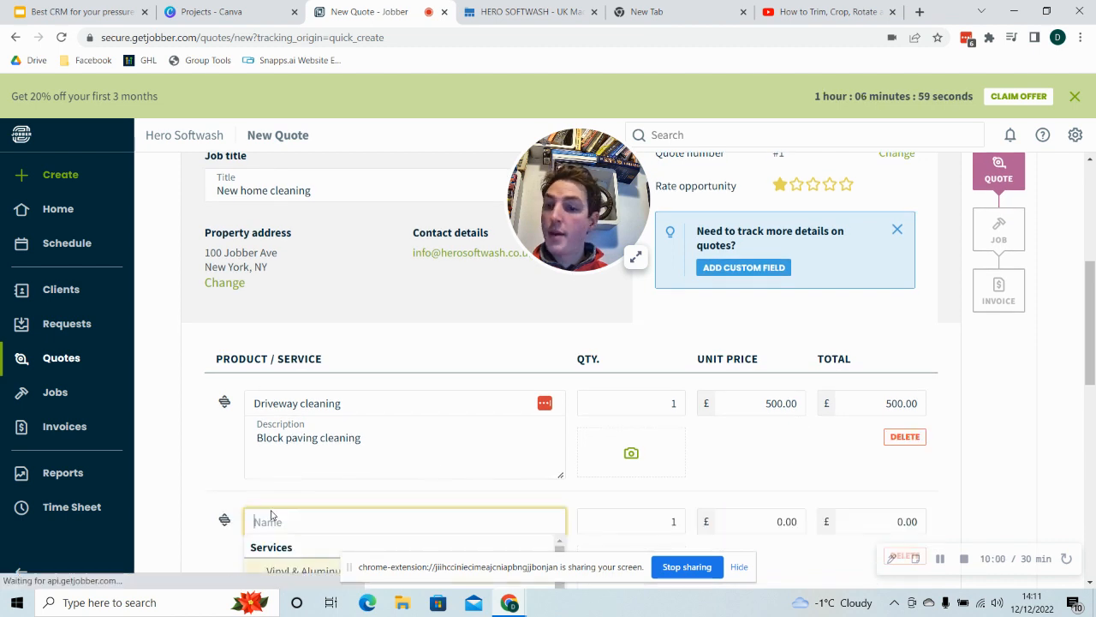
text(Patio)
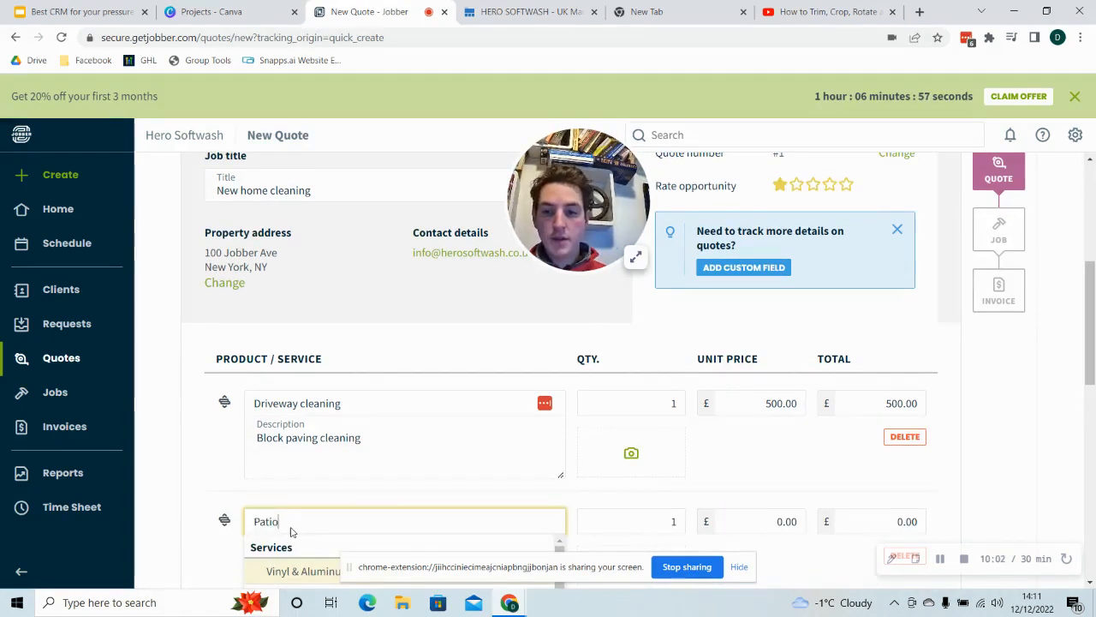
text( cleaning)
scroll(310, 512, down, 2)
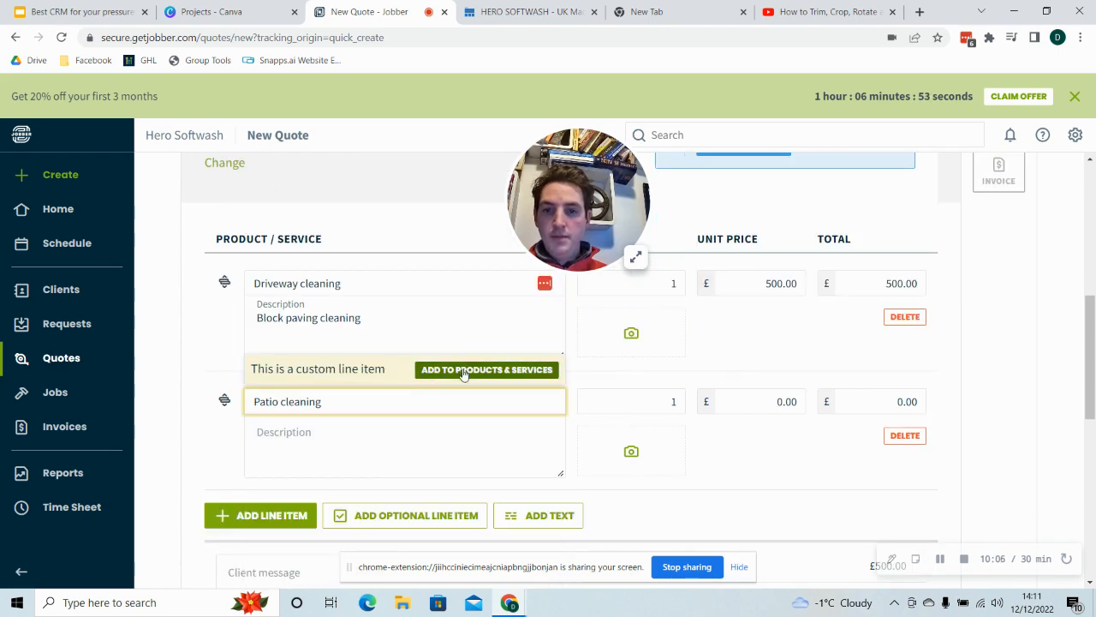
- Save the patio item as a new service with the description "Sandstone cleaning" and a unit price of £350
click(463, 374)
click(415, 304)
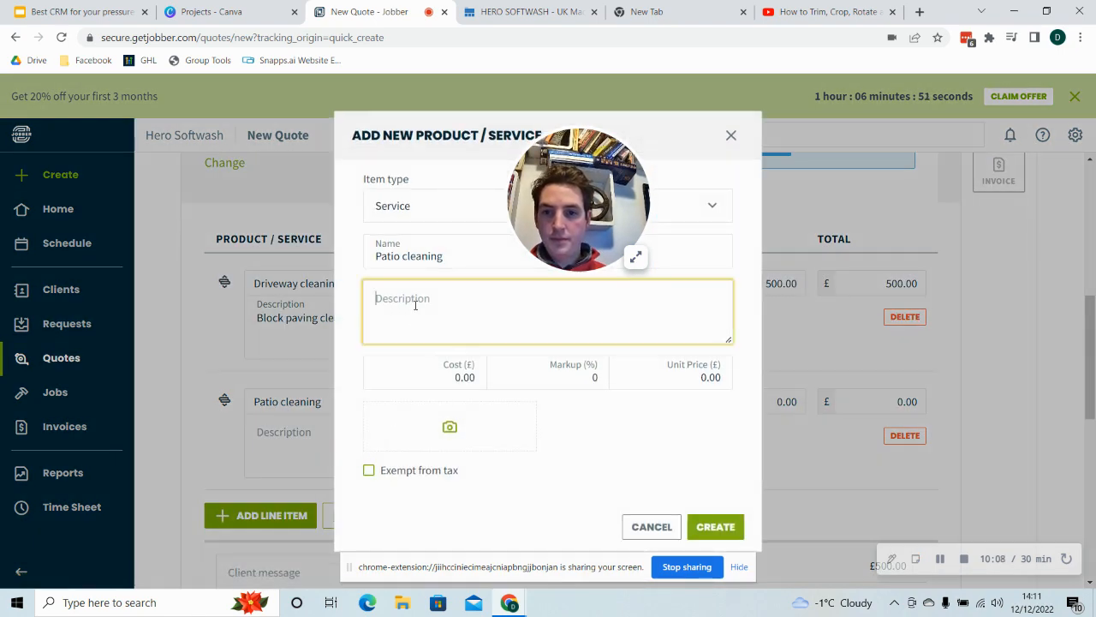
text(Sandstone c)
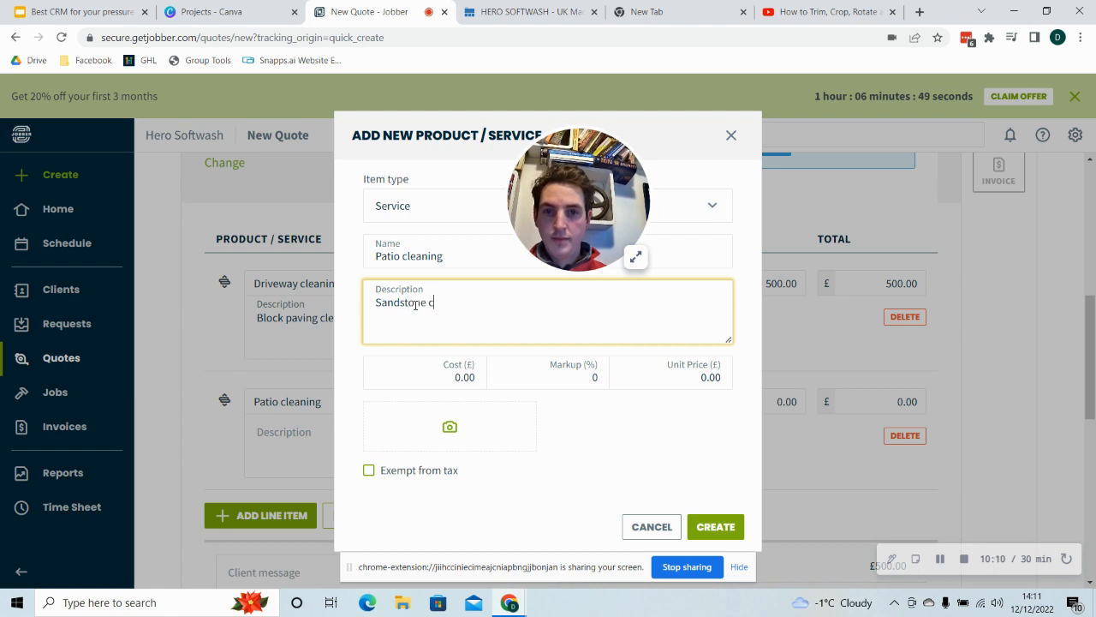
text(leaning)
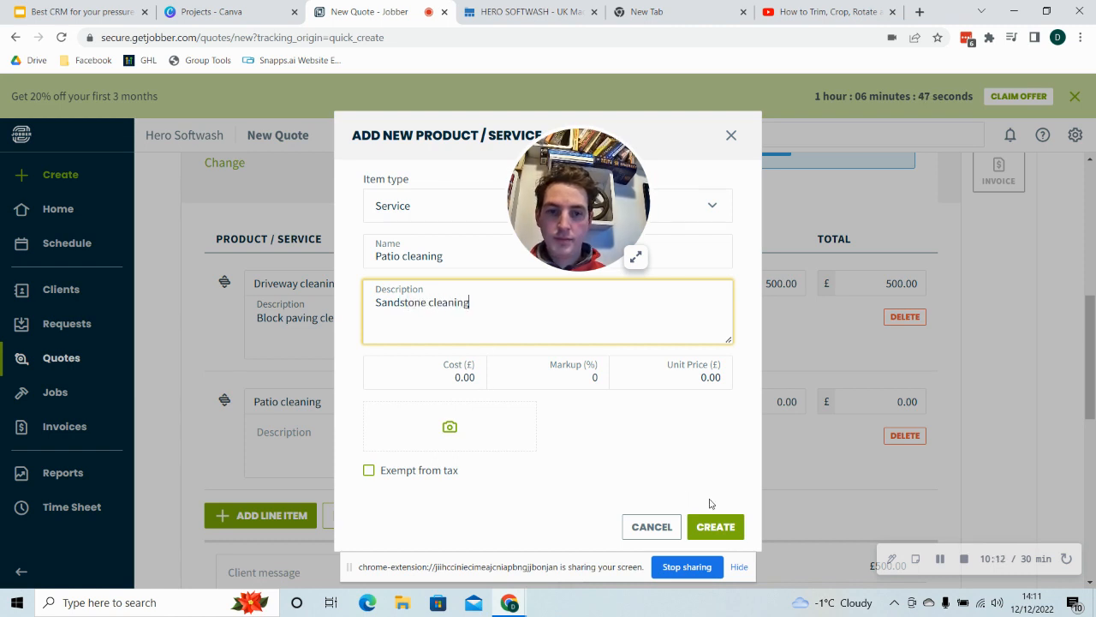
click(685, 377)
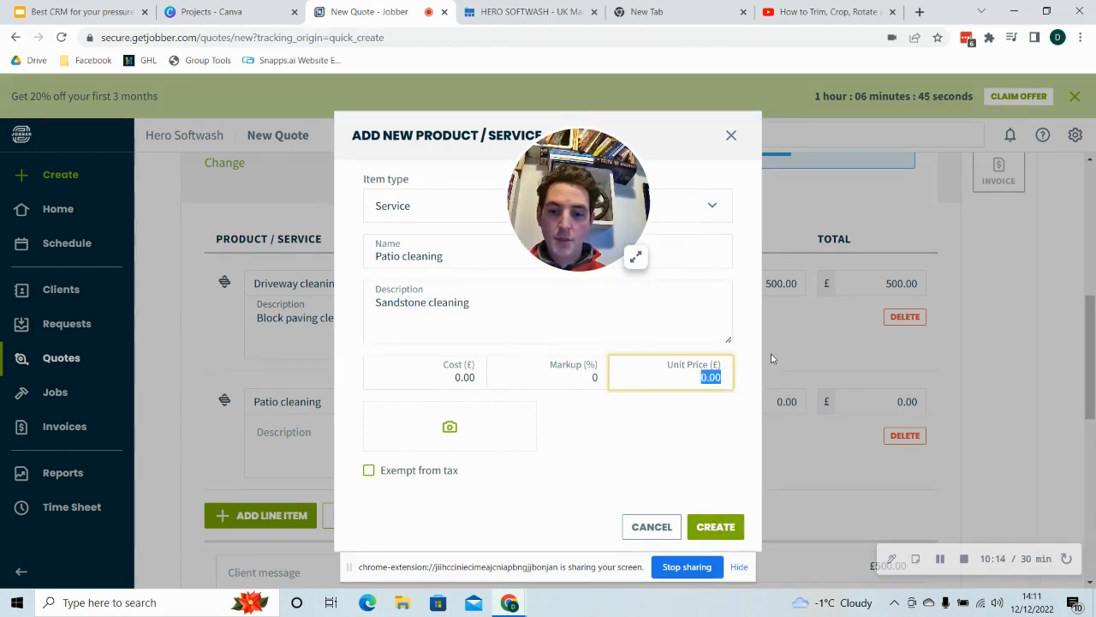
text(350)
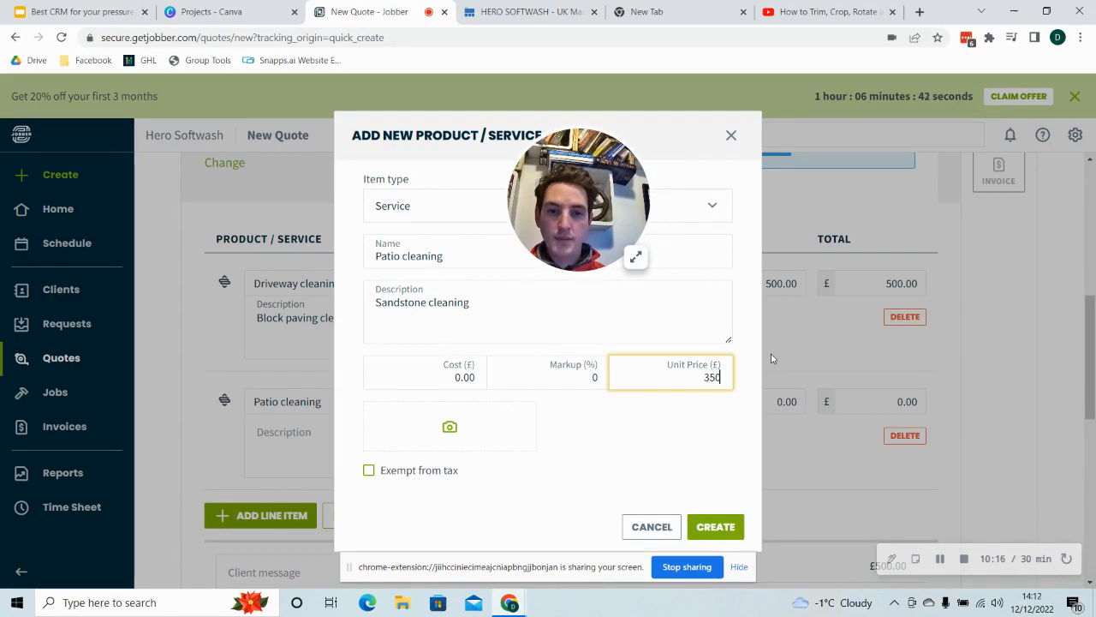
click(715, 526)
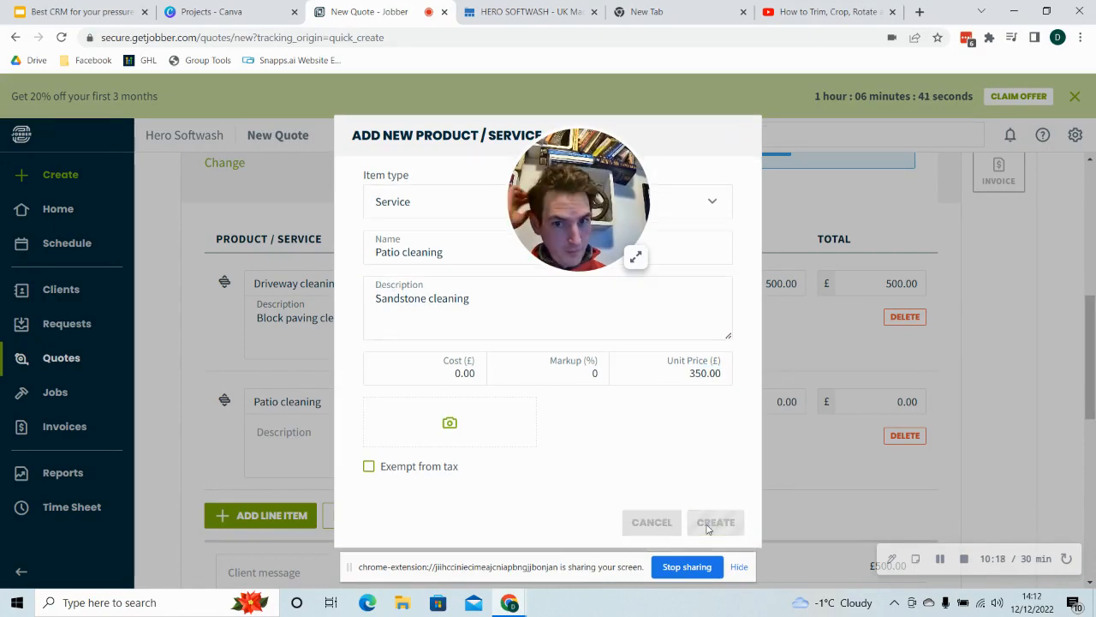
- Look over the quote's totals and opportunity rating, and dismiss the custom field tip in the quote details
scroll(708, 530, down, 2)
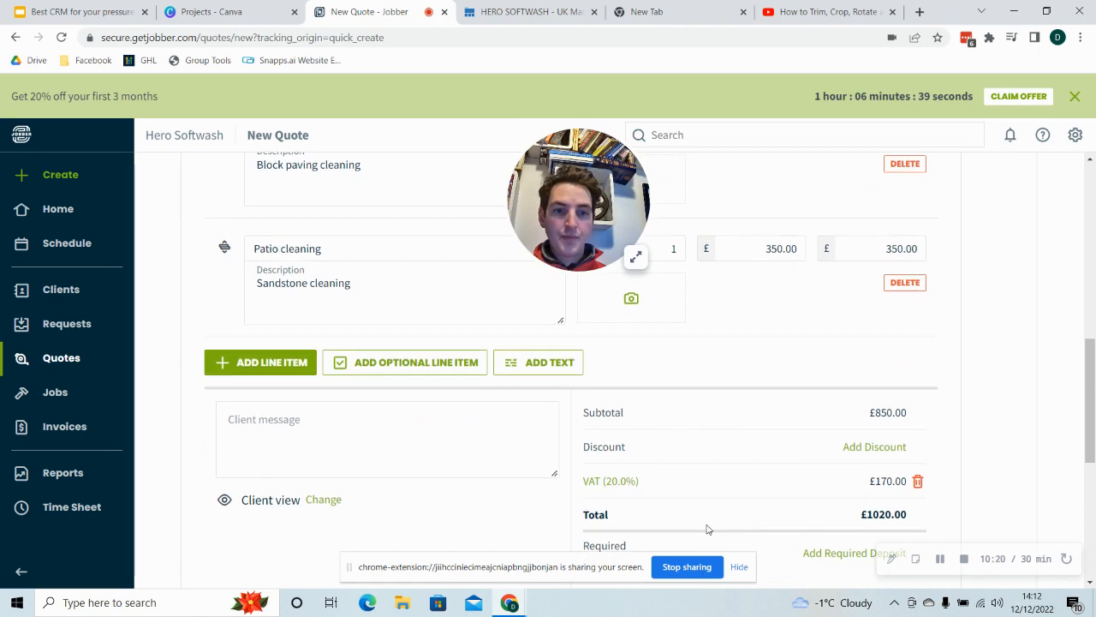
scroll(707, 527, down, 1)
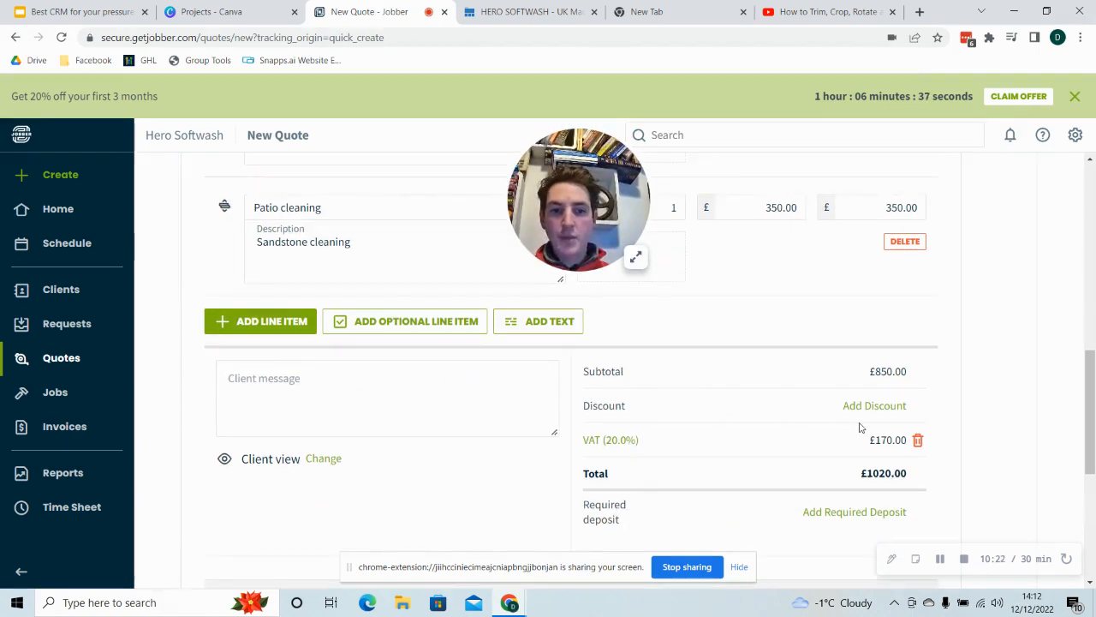
scroll(596, 318, up, 5)
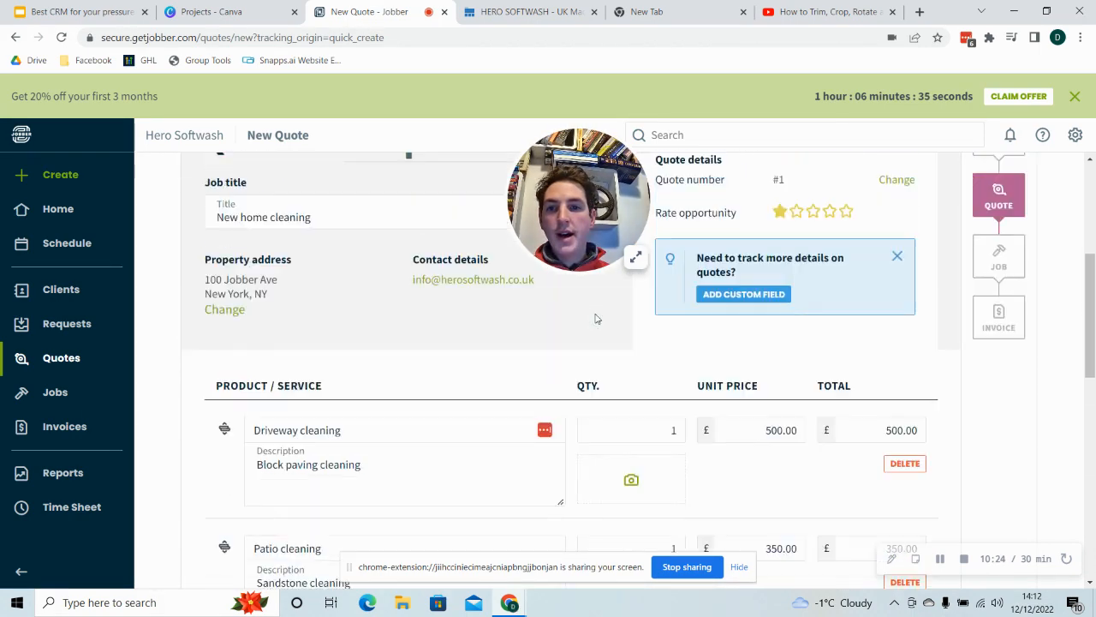
scroll(903, 314, up, 3)
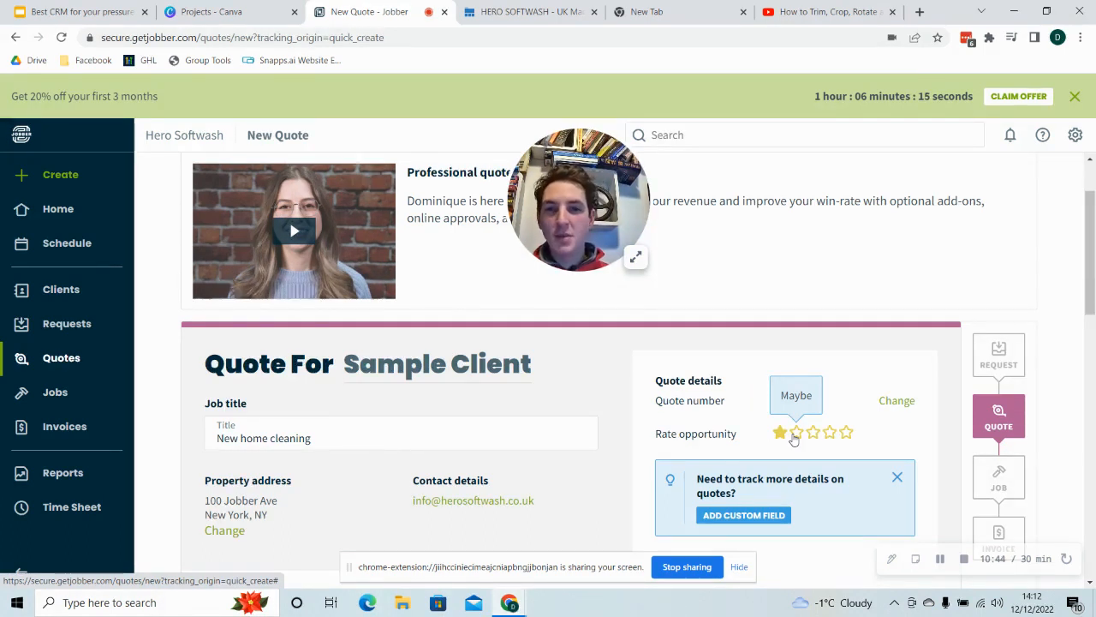
click(896, 478)
scroll(815, 482, down, 1)
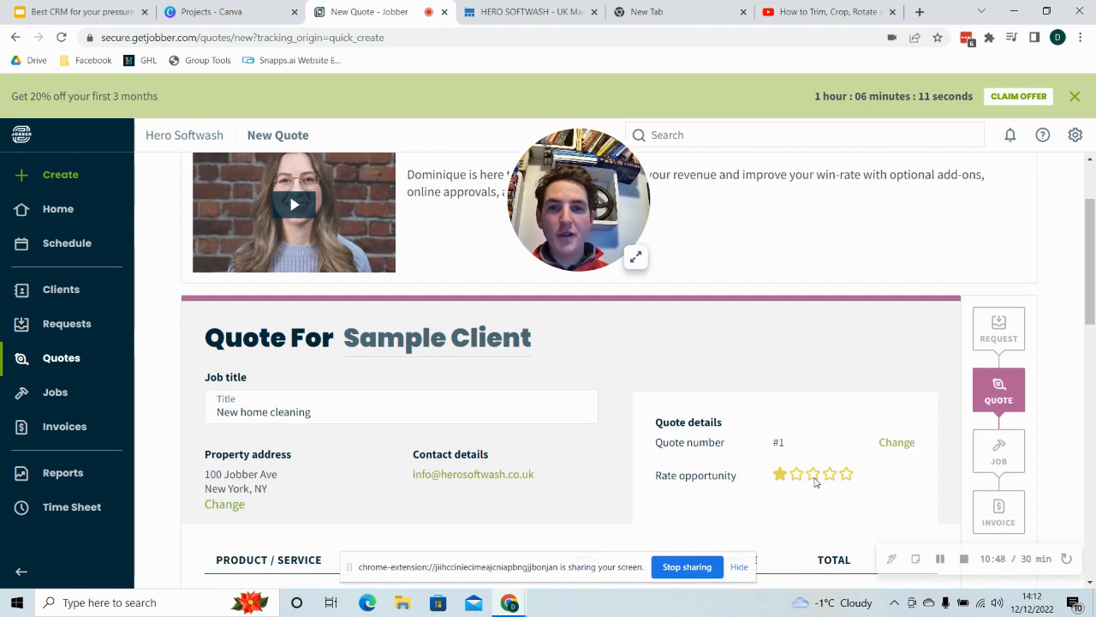
- Apply a 20% discount to the quote and remove the VAT from its totals
scroll(815, 482, down, 7)
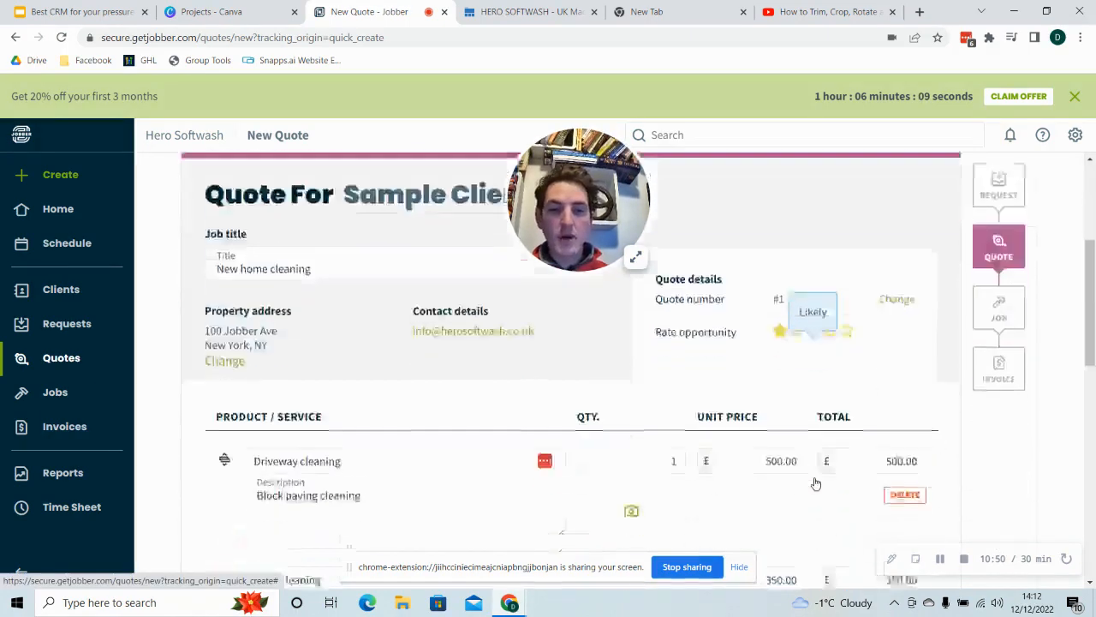
scroll(815, 482, down, 1)
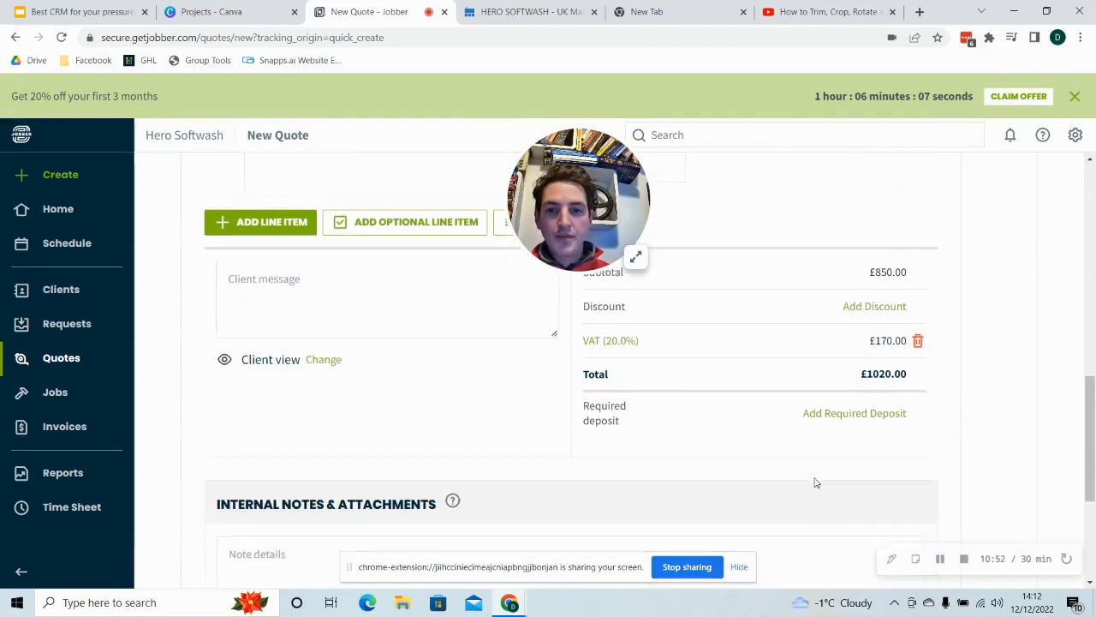
scroll(815, 482, up, 1)
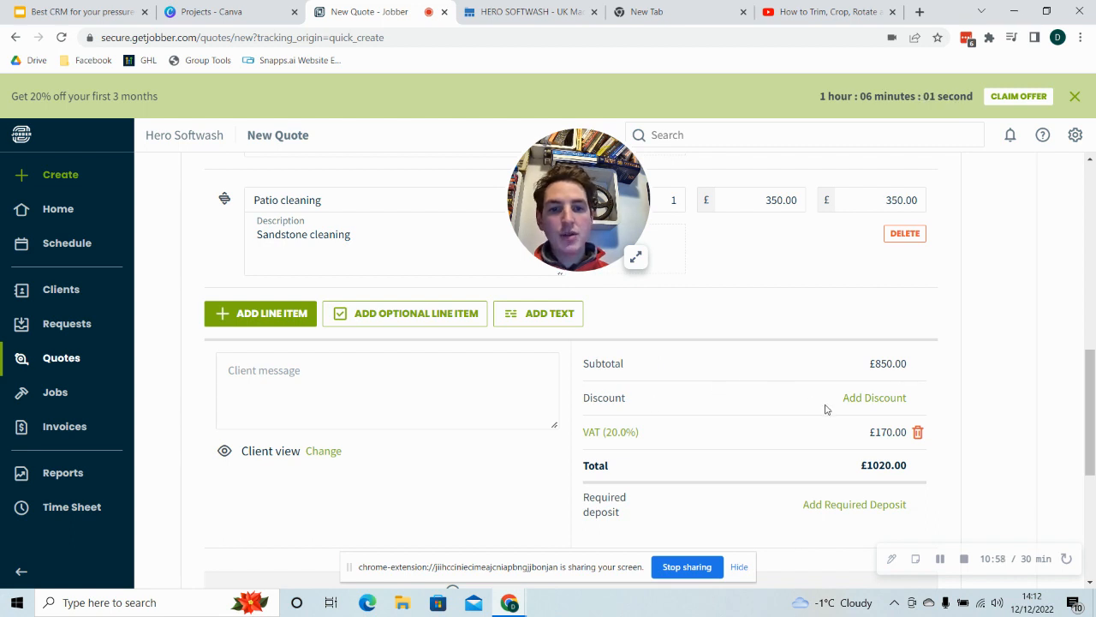
click(871, 401)
click(786, 404)
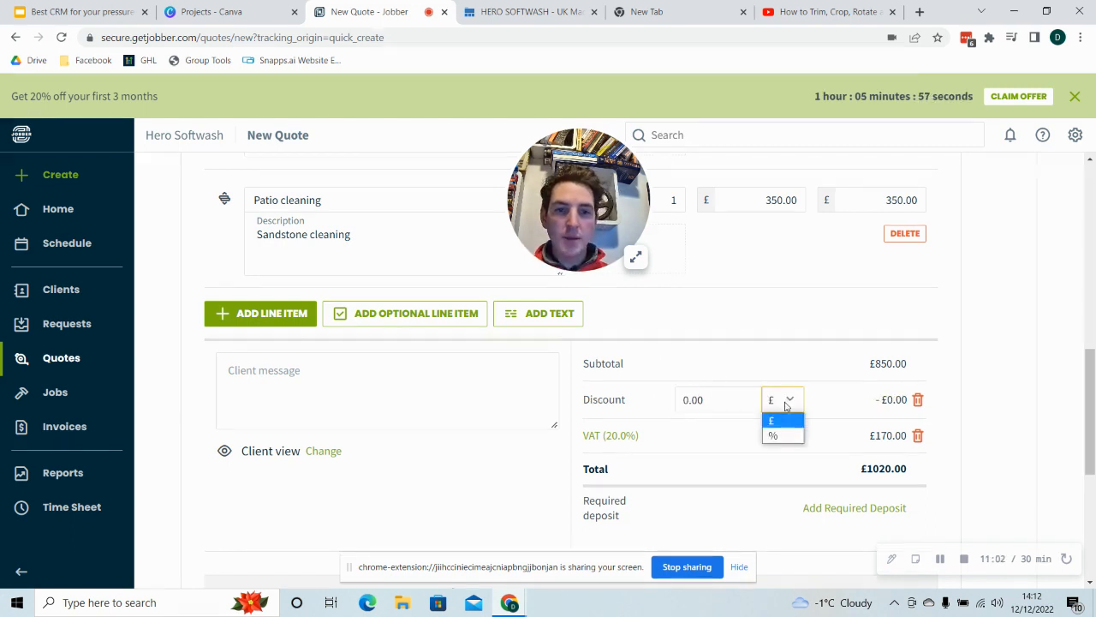
click(773, 436)
click(703, 400)
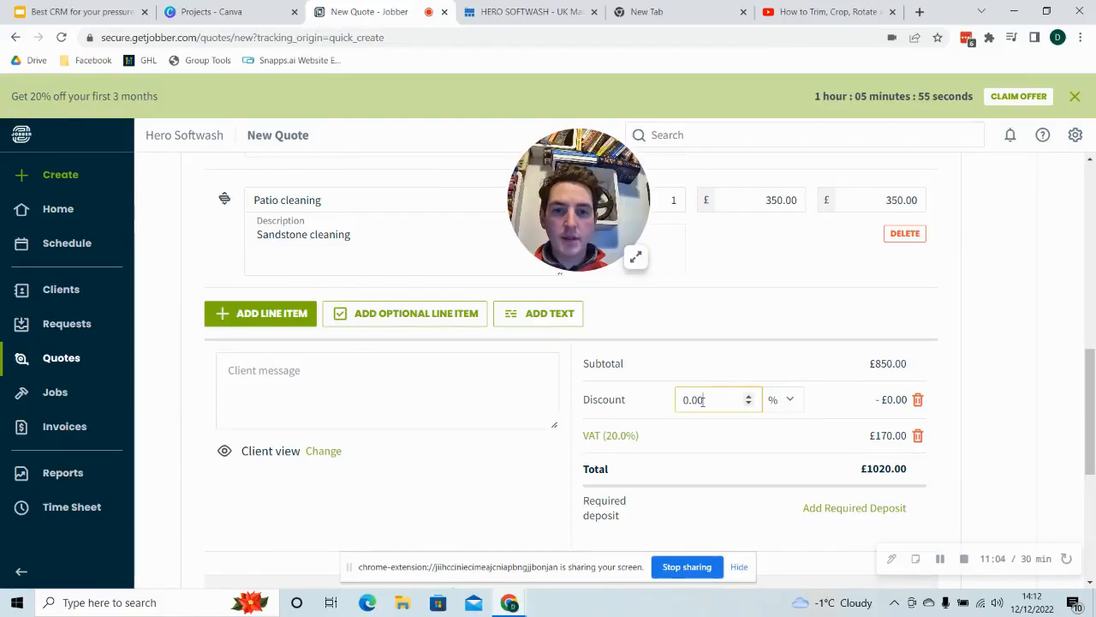
drag(702, 400, 657, 414)
text(20)
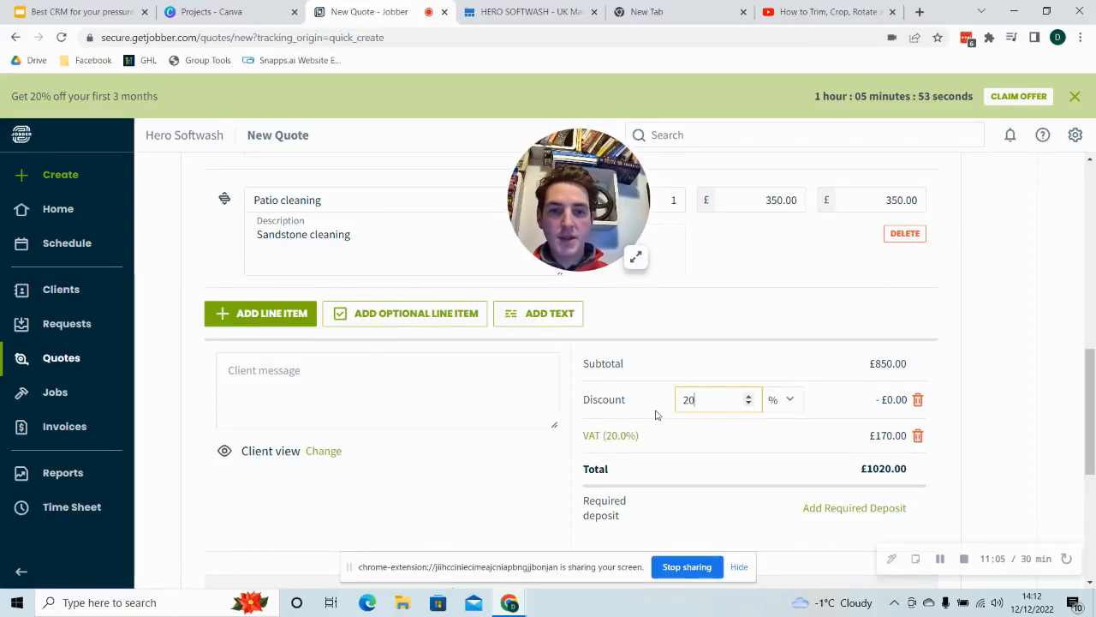
click(983, 400)
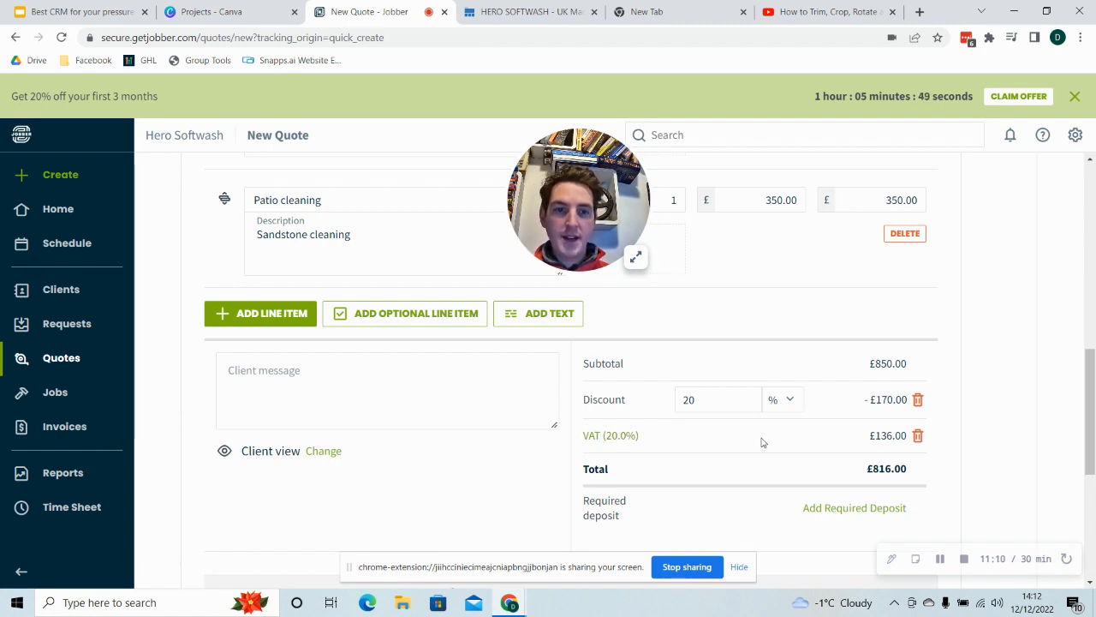
click(917, 436)
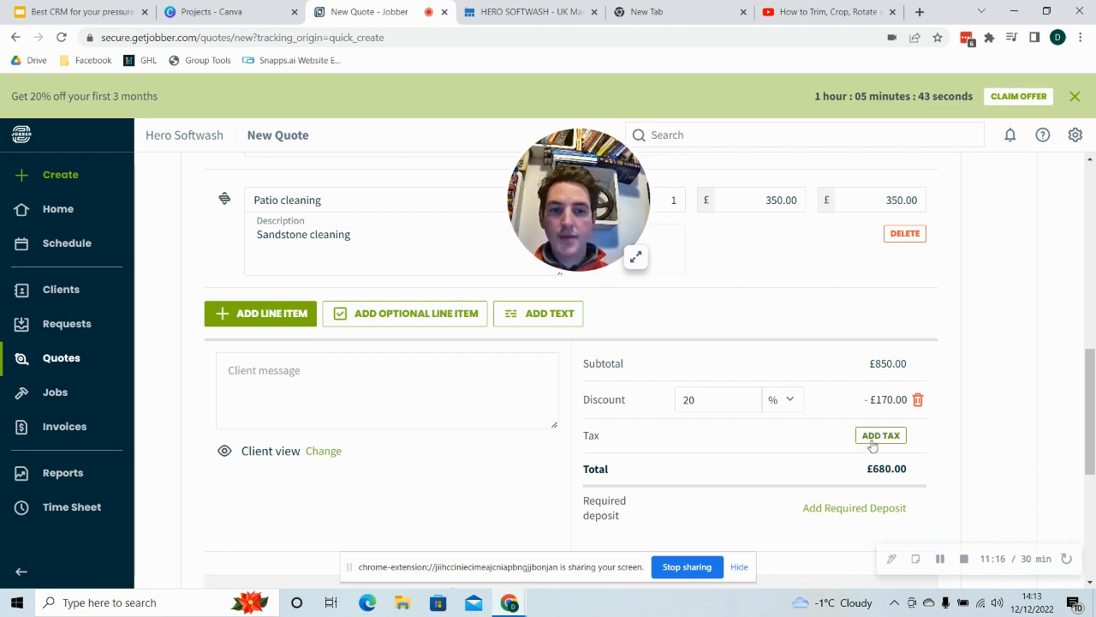
- Add 20% VAT to the quote's totals and remove it again
click(878, 435)
click(711, 462)
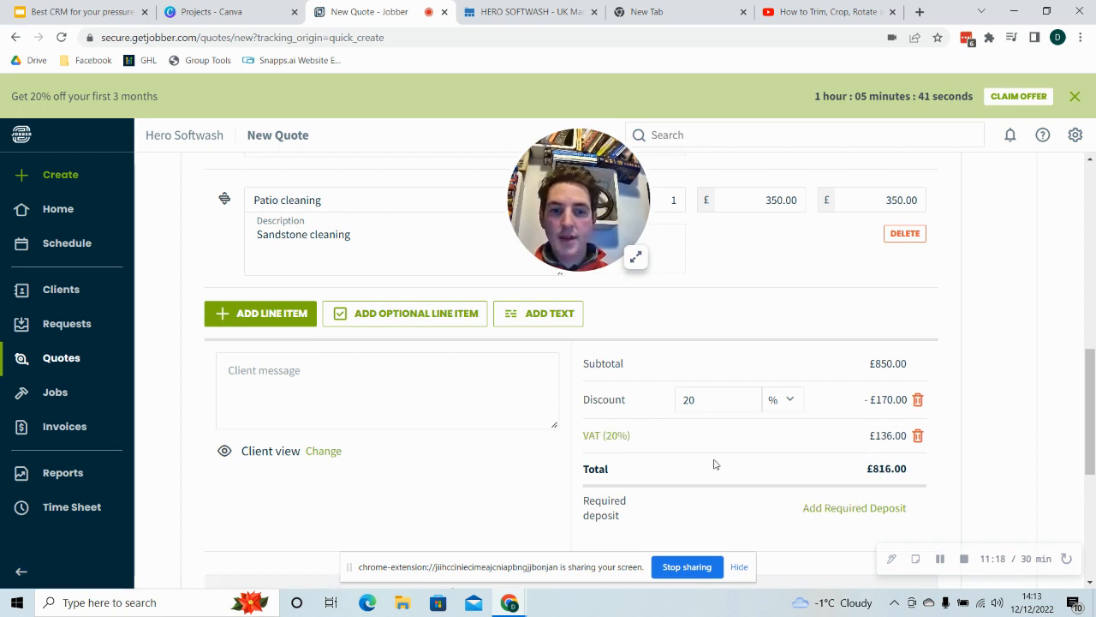
click(918, 436)
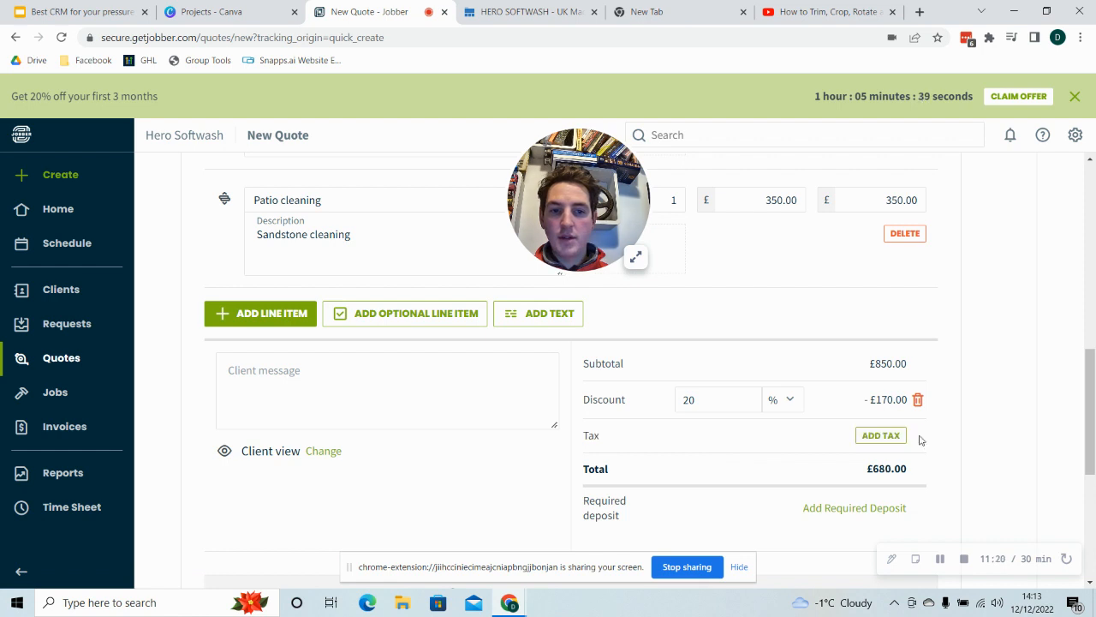
- Add a required deposit of 25% to the quote, calculated as a percentage
scroll(759, 513, down, 1)
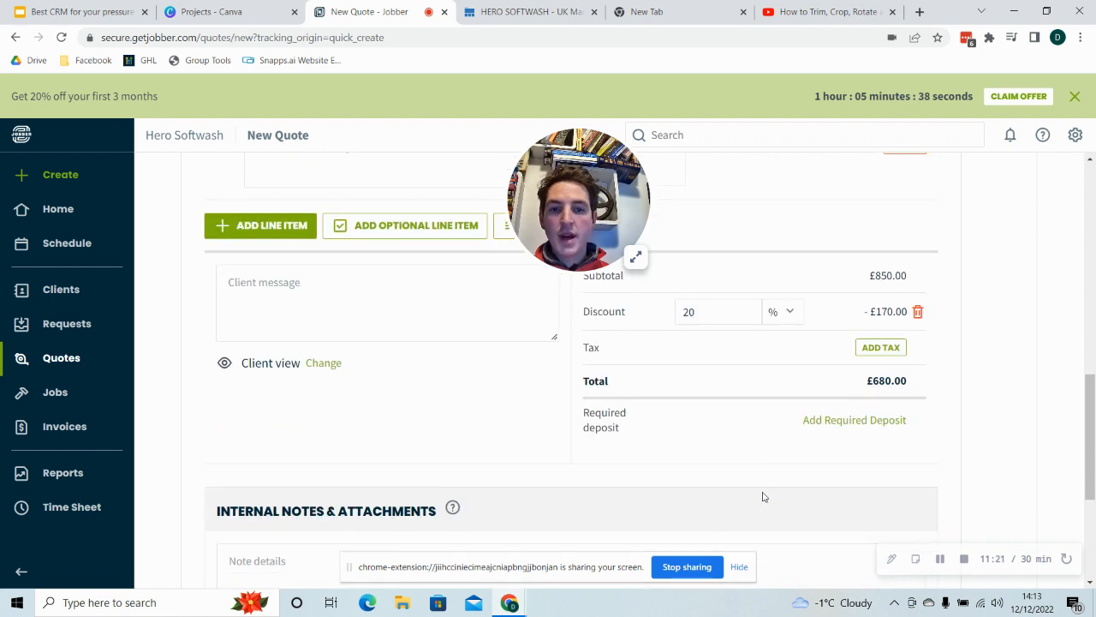
click(855, 421)
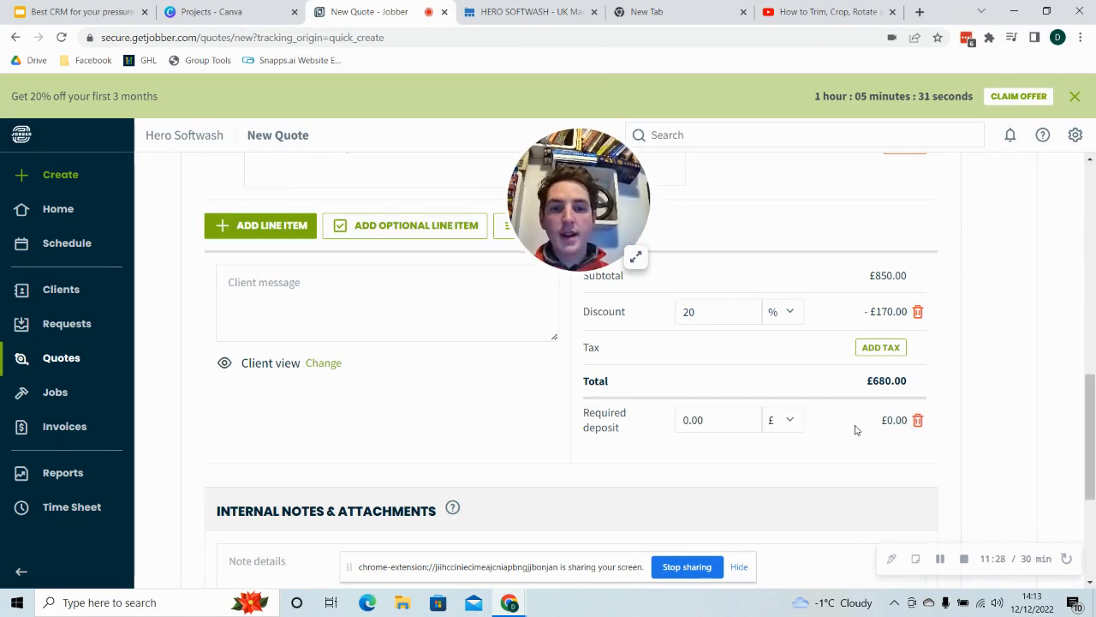
click(792, 421)
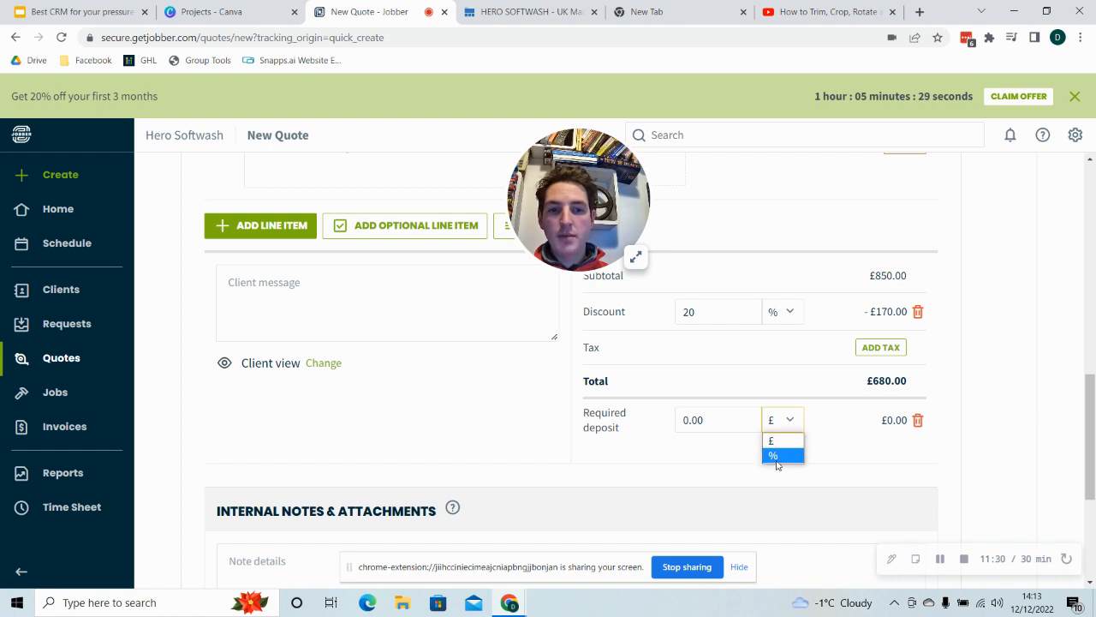
click(776, 455)
click(708, 420)
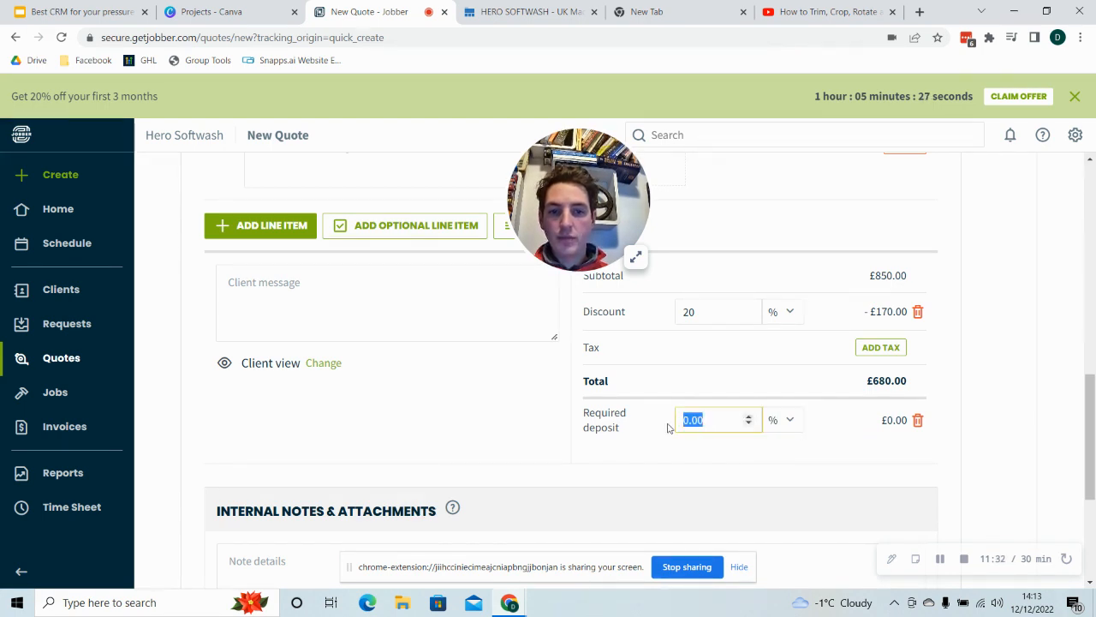
text(25)
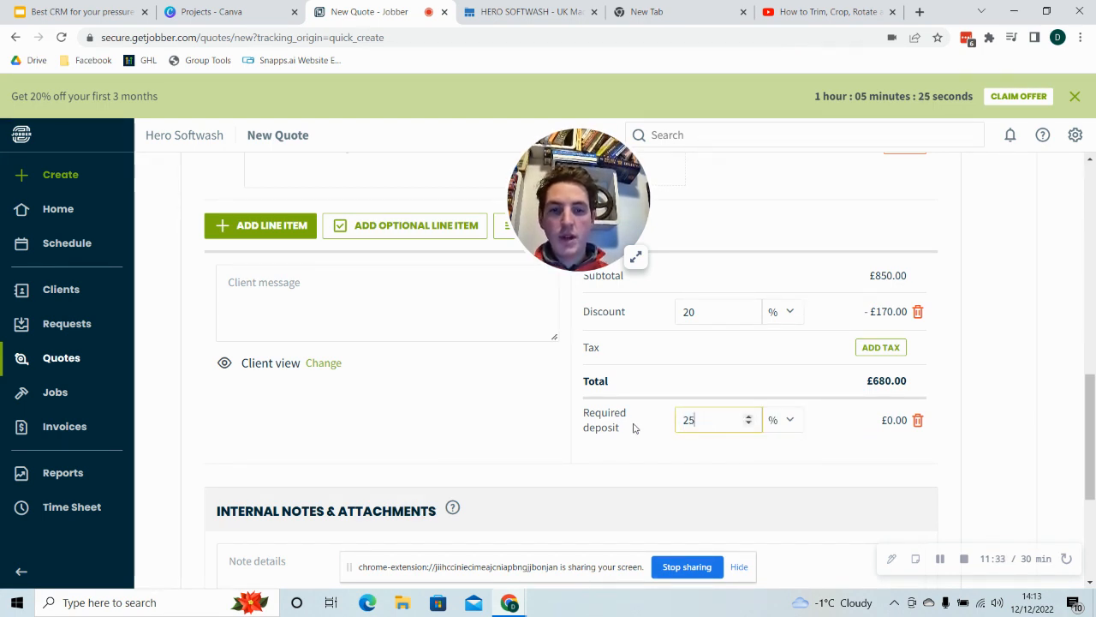
click(671, 453)
- Review the quote's contents from notes to job title, and save it with the option to send it as an email
scroll(669, 453, down, 3)
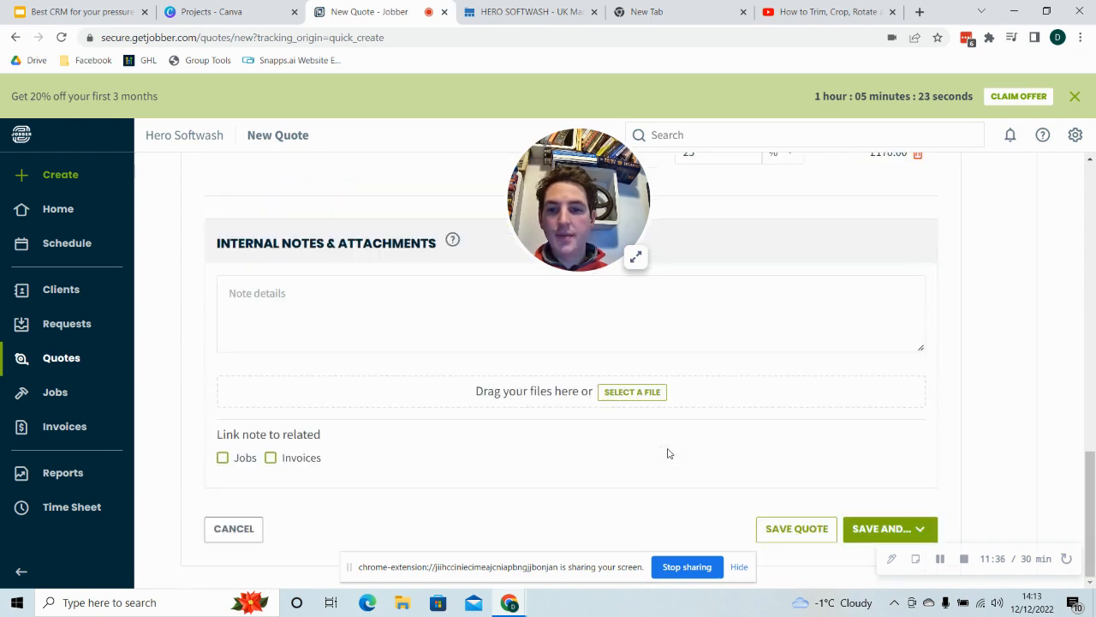
scroll(669, 453, up, 10)
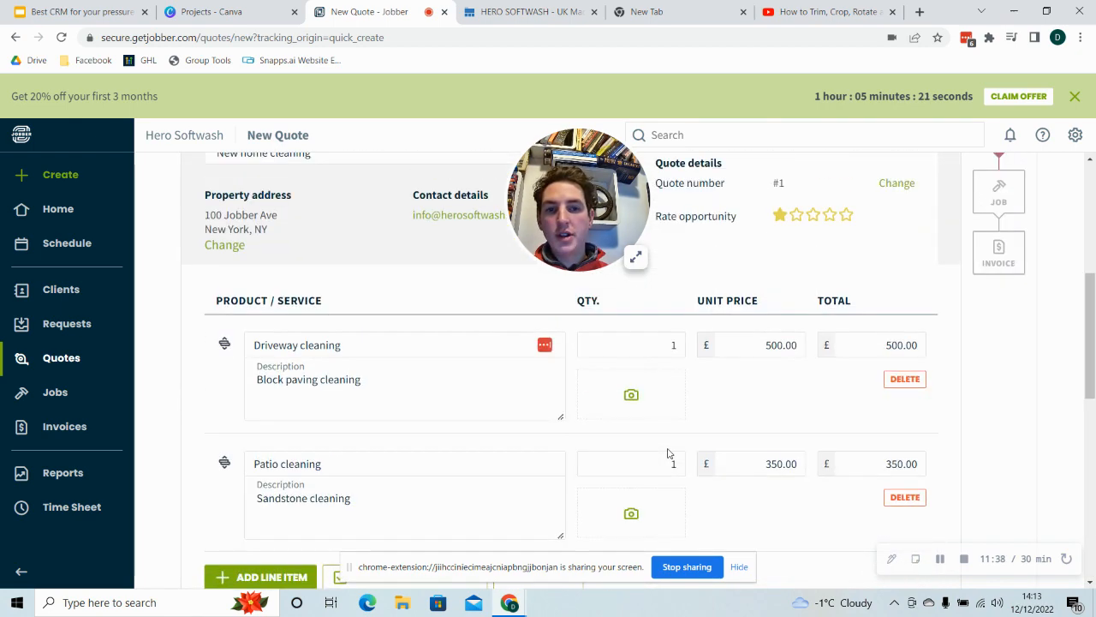
scroll(669, 453, up, 2)
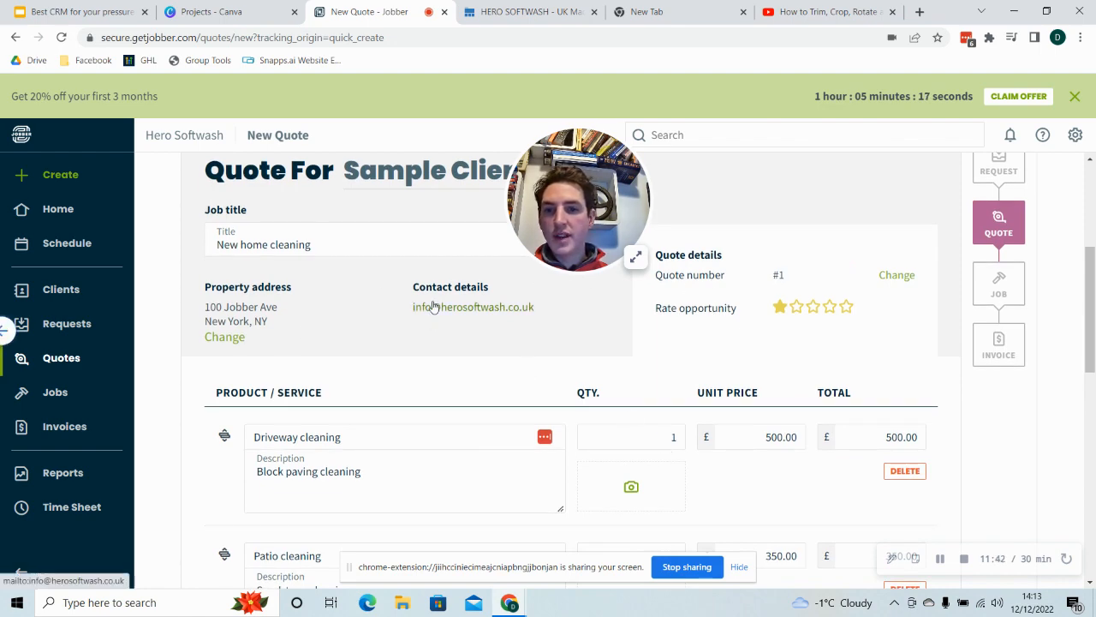
scroll(432, 305, down, 3)
scroll(433, 305, down, 8)
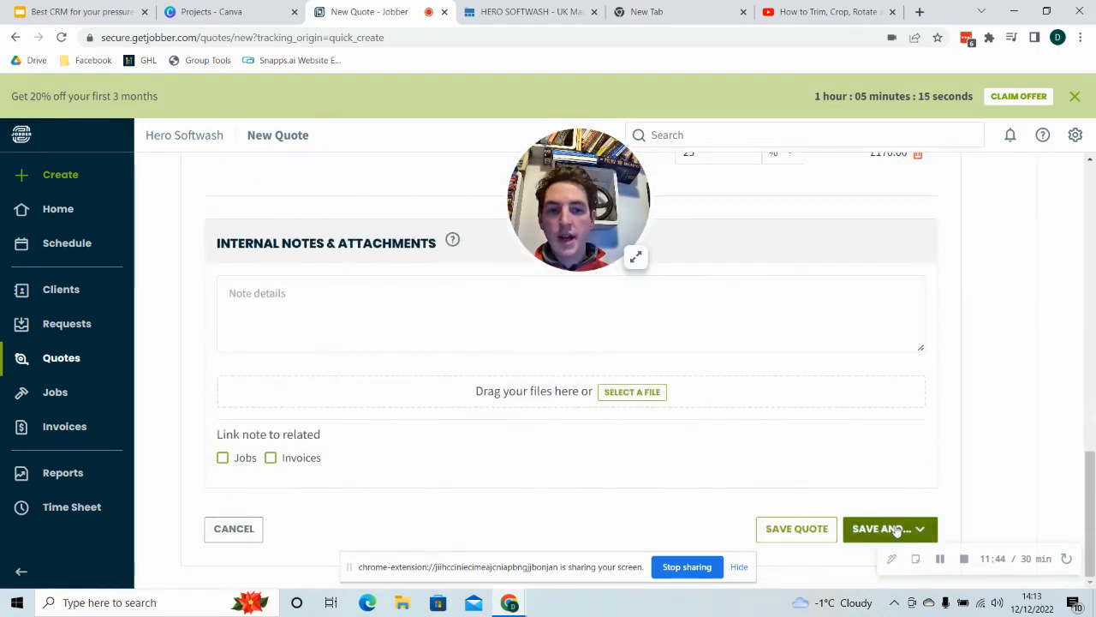
click(897, 530)
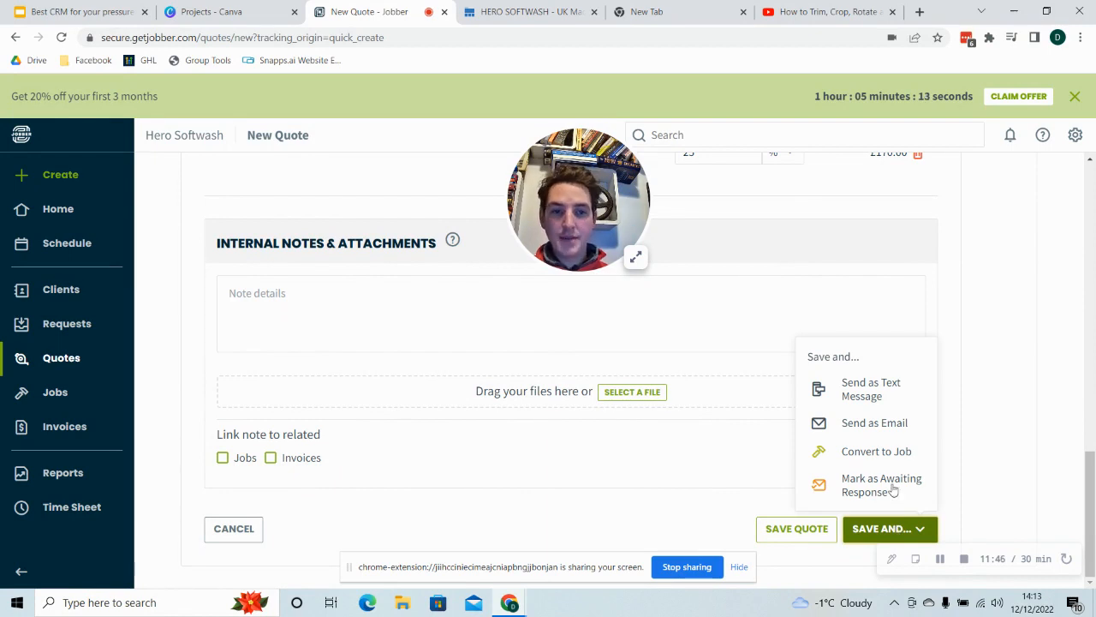
click(889, 425)
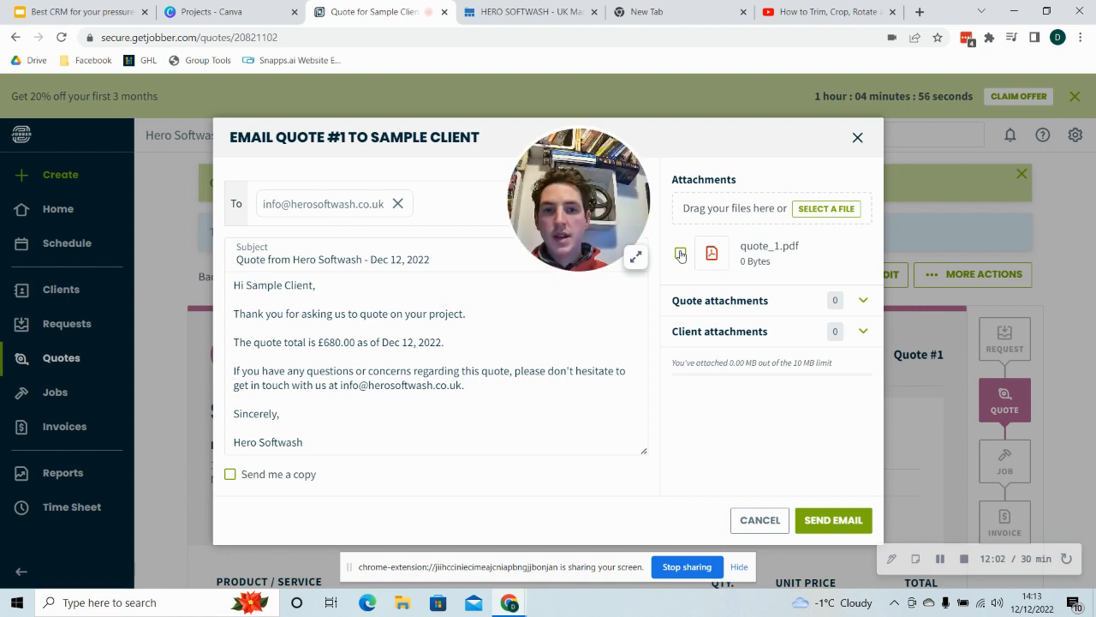
- Attach quote_1.pdf to the quote email, include a copy for the sender, and send it to the client
click(680, 254)
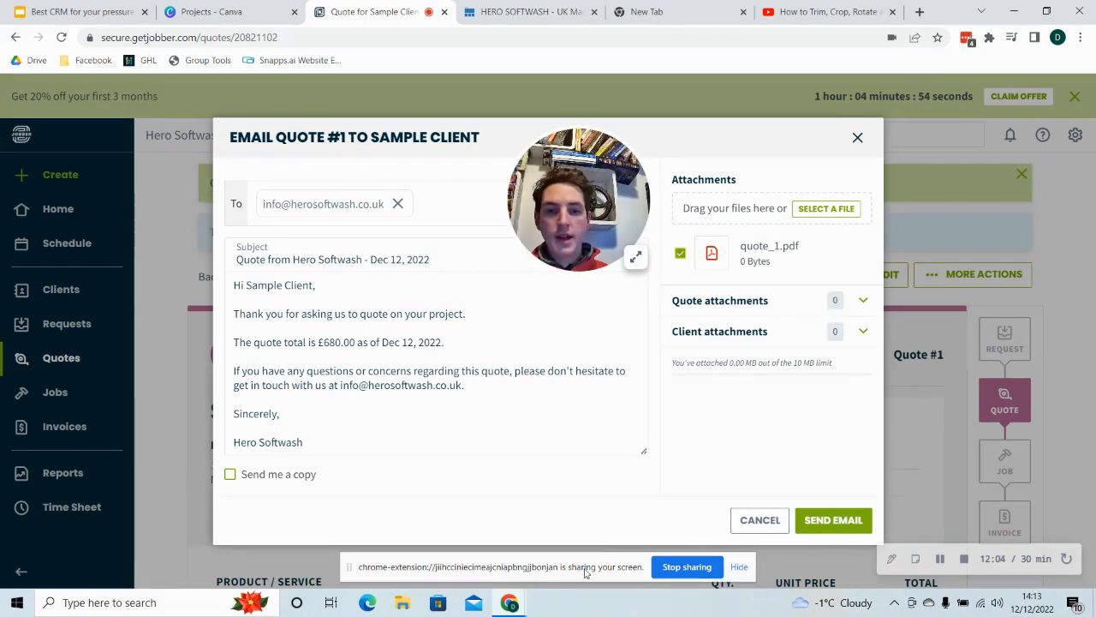
click(230, 476)
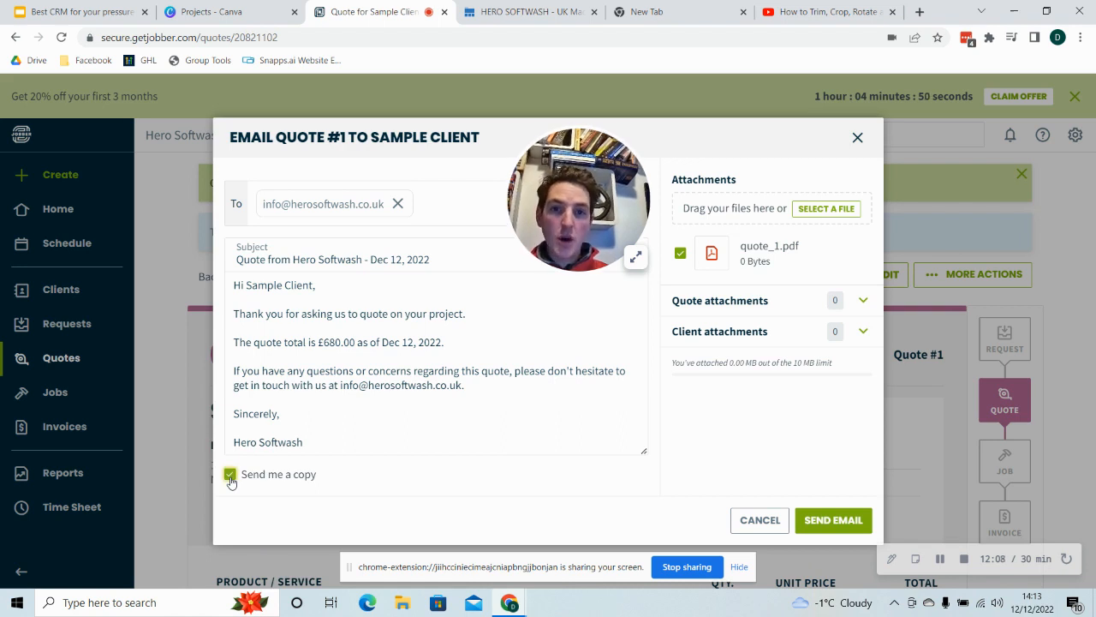
click(833, 520)
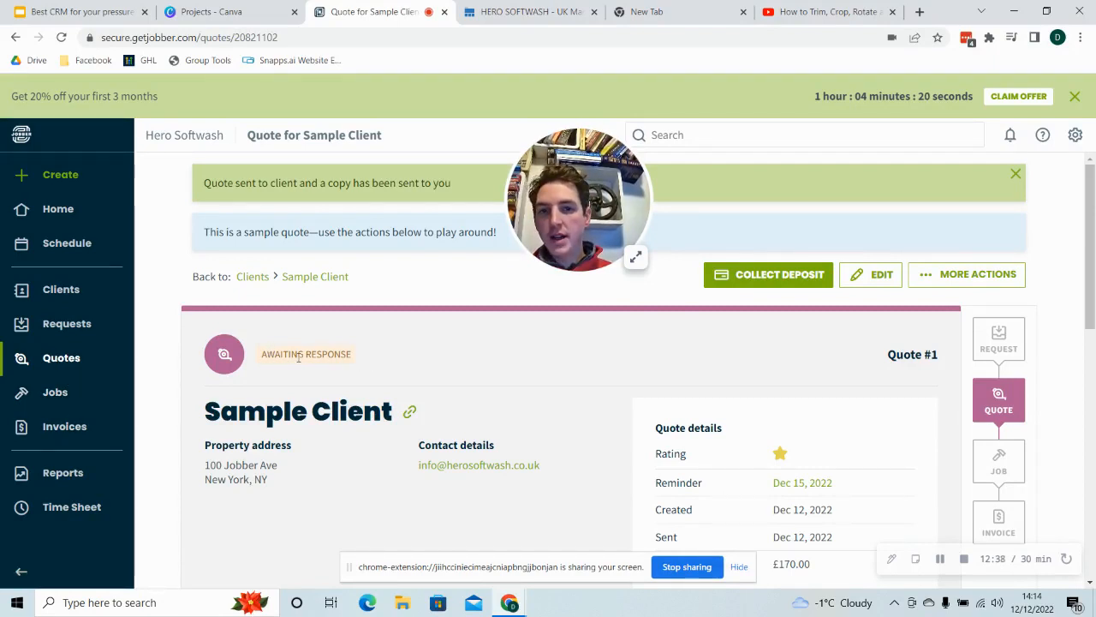
- Check the status of the sent quote in the quotes list and reopen the Sample Client quote
click(66, 361)
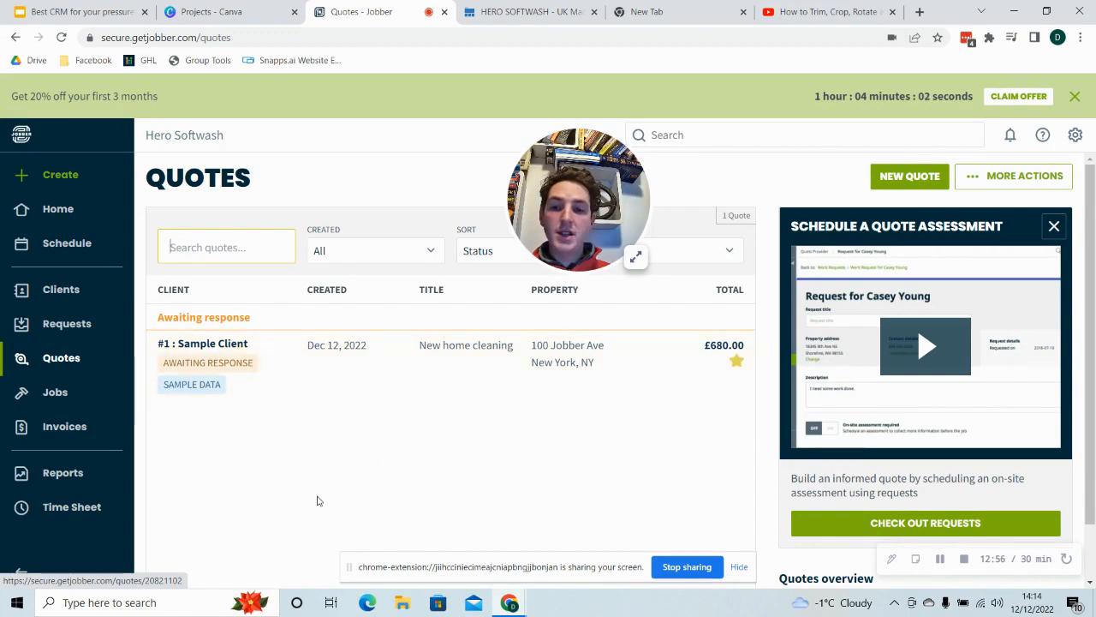
scroll(215, 455, down, 1)
scroll(211, 441, up, 1)
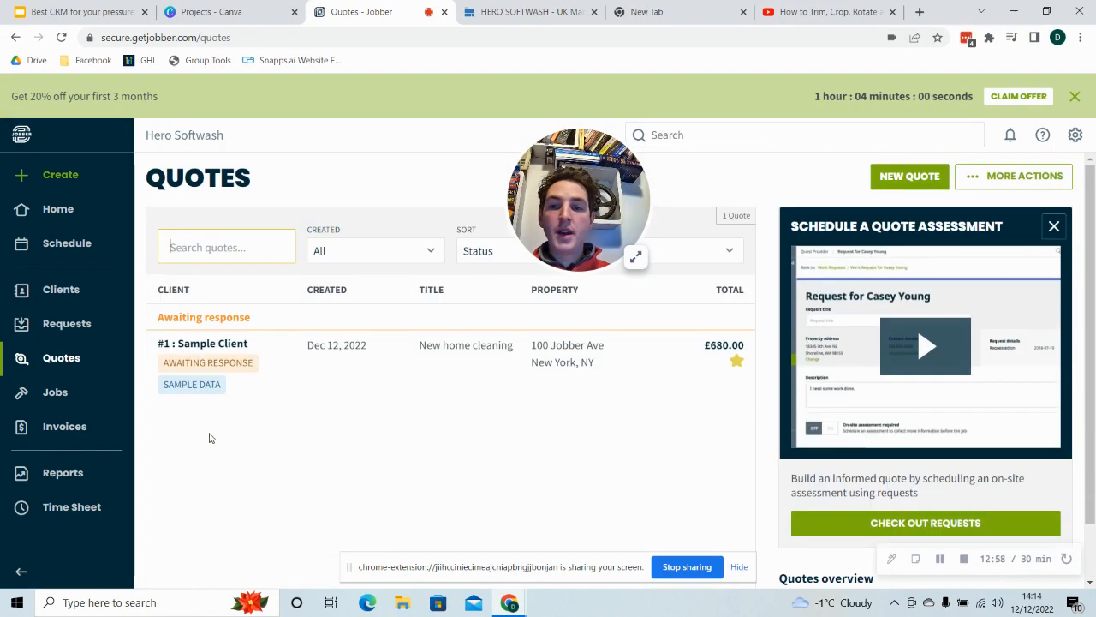
click(243, 362)
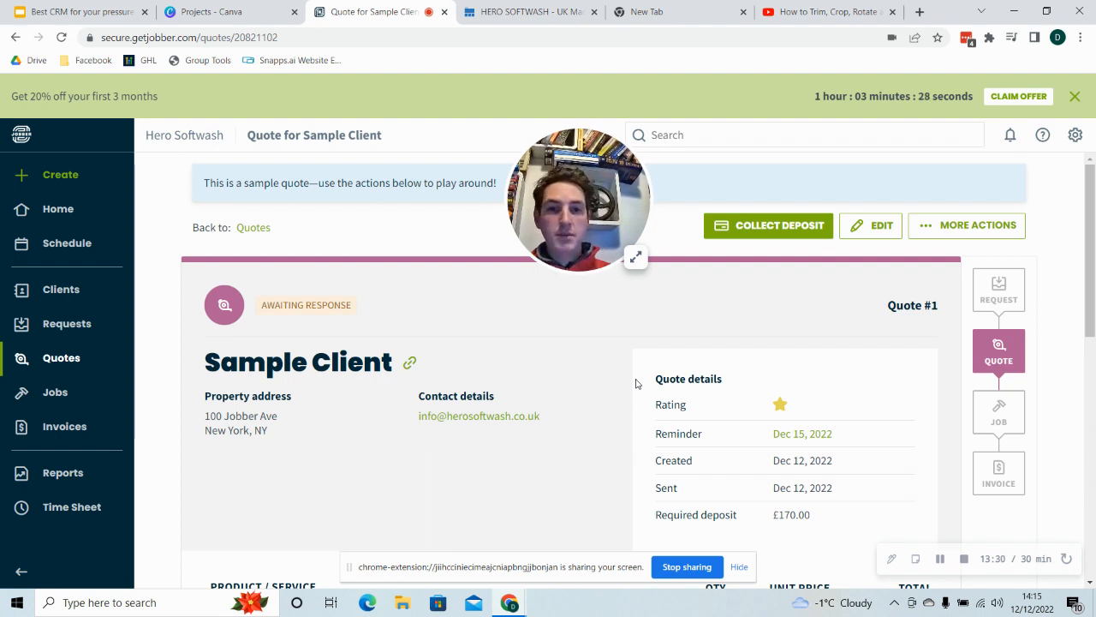
- Examine the sent quote's status, details, required deposit and line items
scroll(635, 384, down, 1)
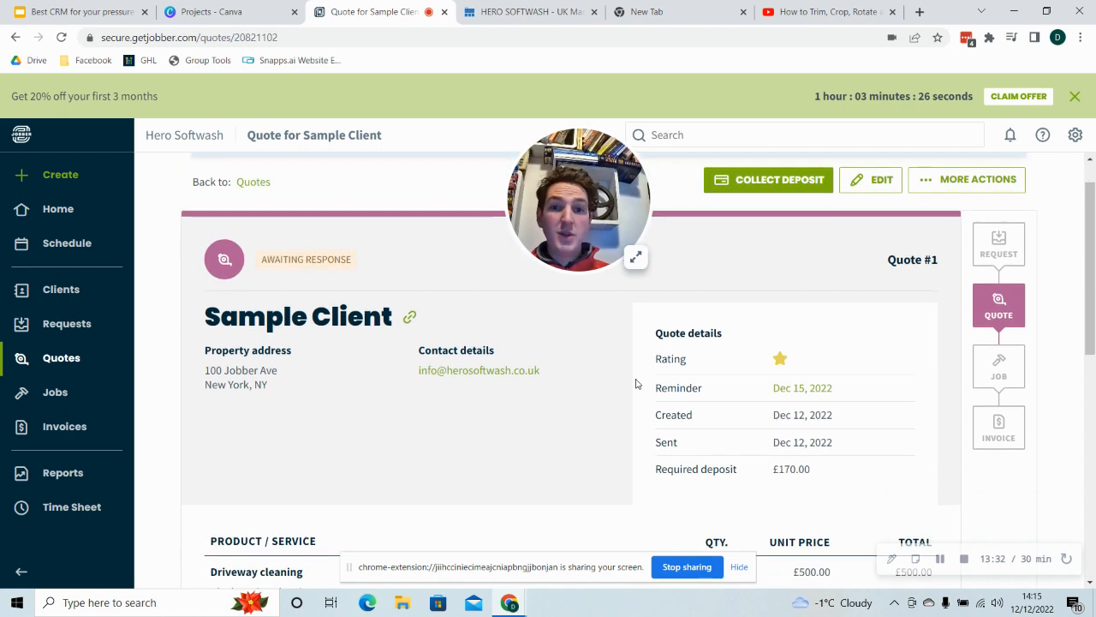
scroll(636, 384, down, 1)
scroll(635, 384, up, 1)
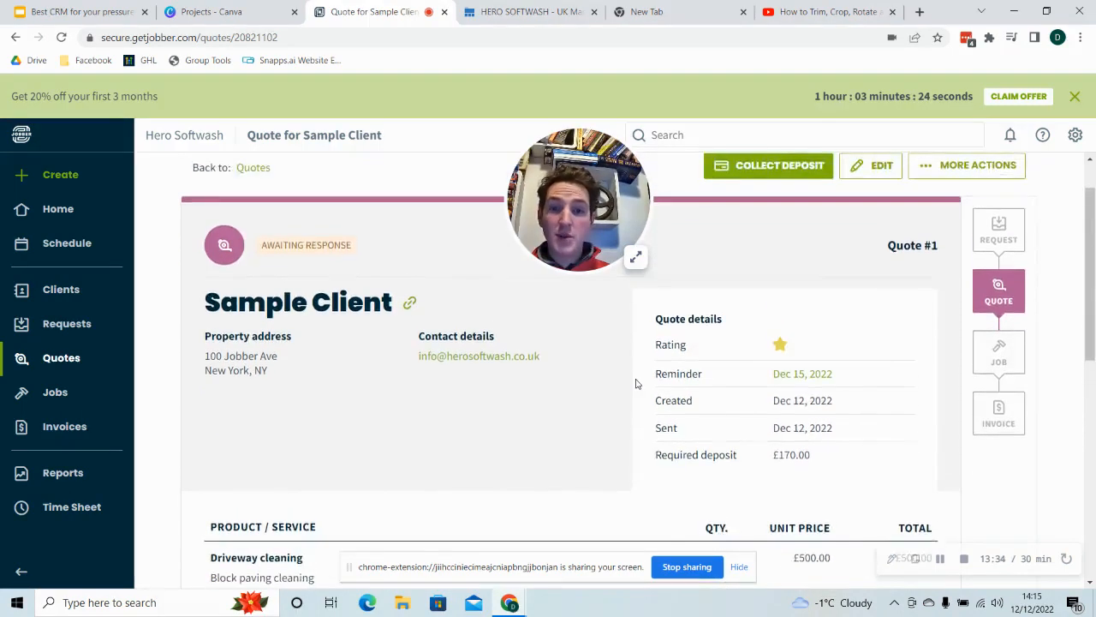
scroll(636, 384, down, 3)
scroll(636, 384, up, 4)
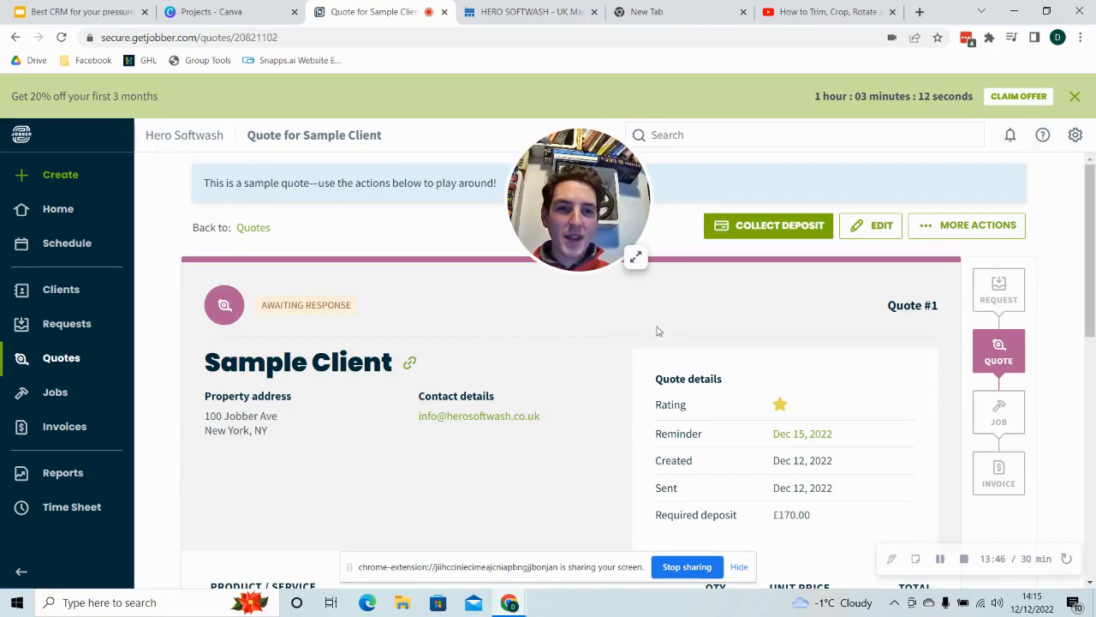
scroll(617, 333, down, 1)
scroll(617, 333, down, 4)
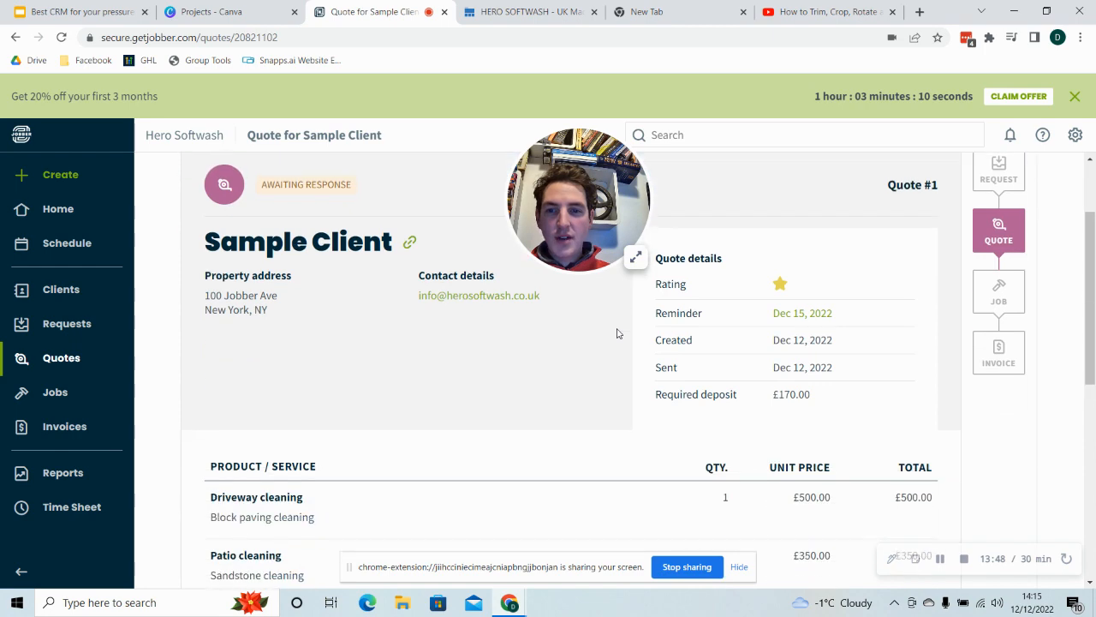
scroll(616, 333, up, 4)
scroll(616, 333, up, 1)
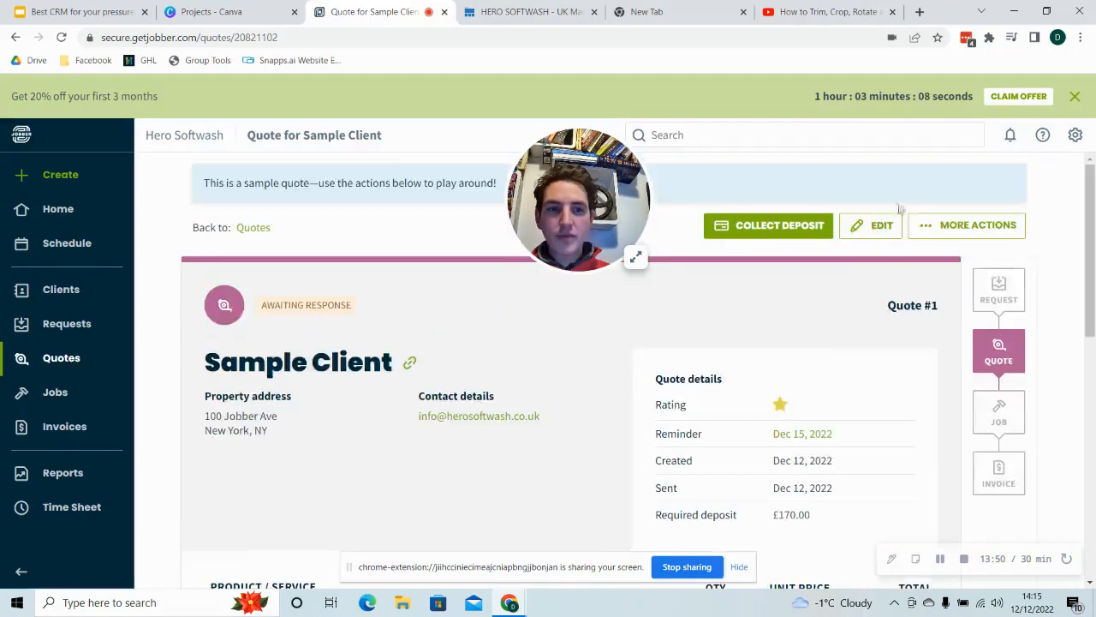
- Mark the Sample Client quote as approved and return to the quotes list
click(976, 226)
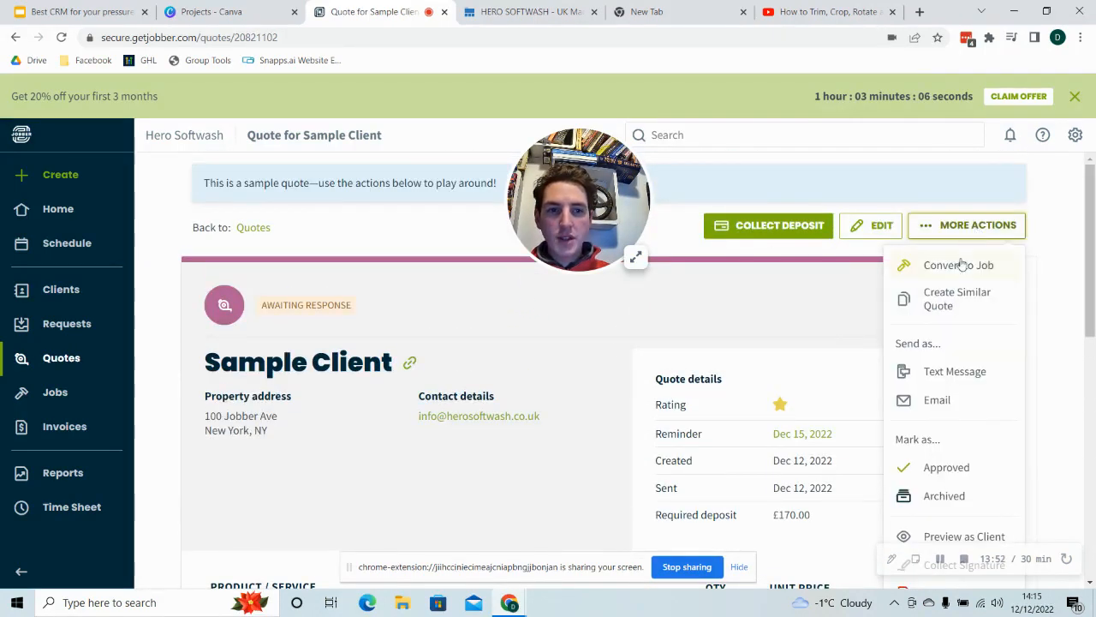
click(928, 471)
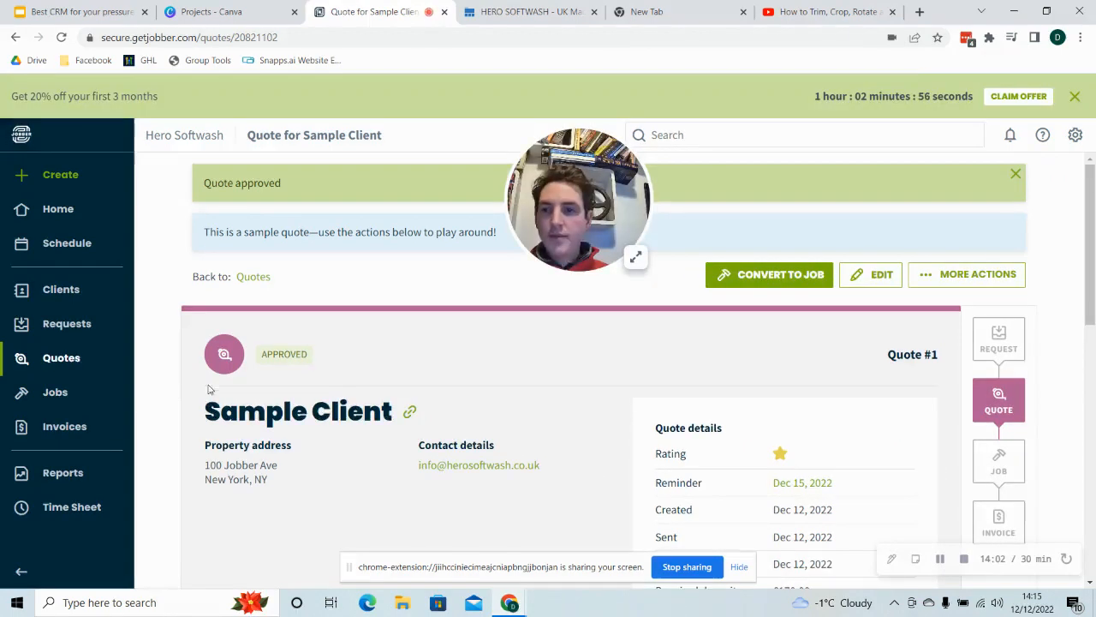
click(61, 358)
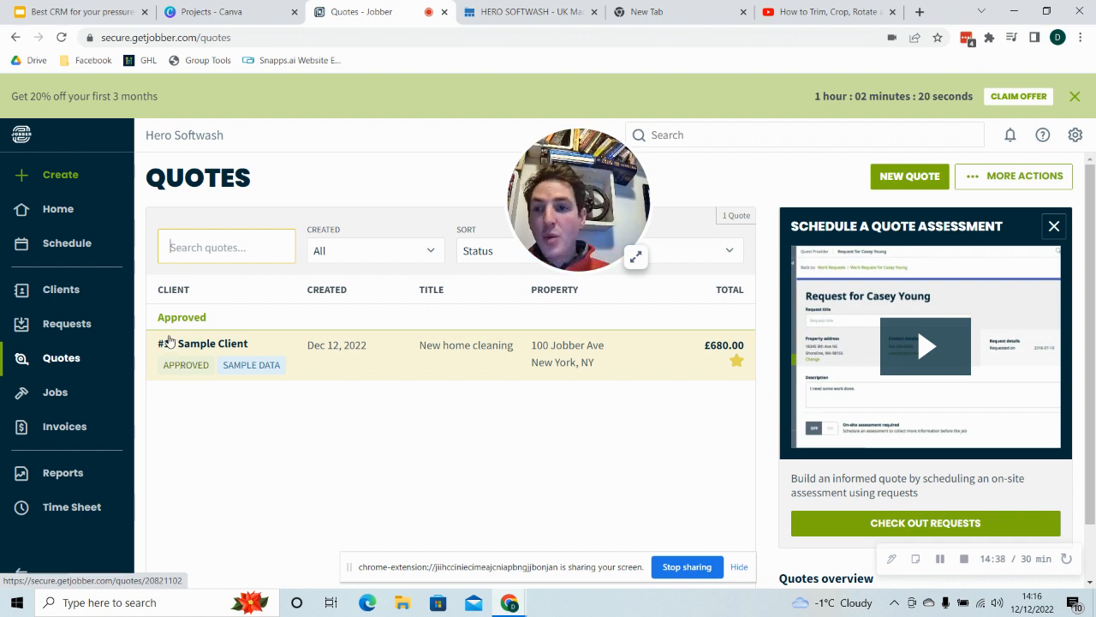
- Check the month schedule, and convert the approved Sample Client quote to a job
click(77, 244)
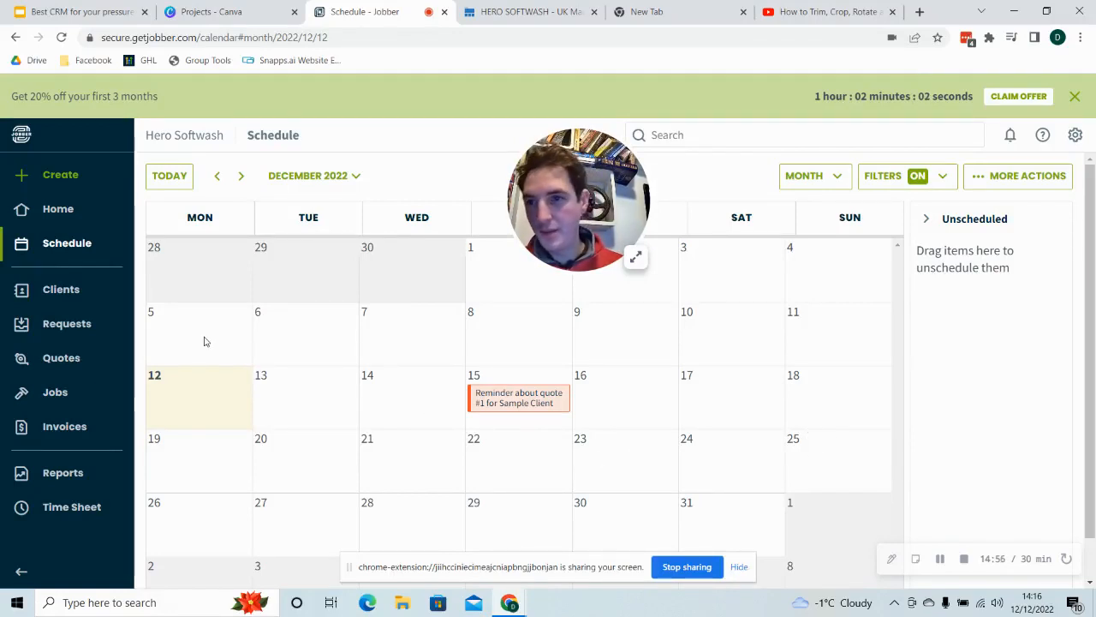
click(49, 358)
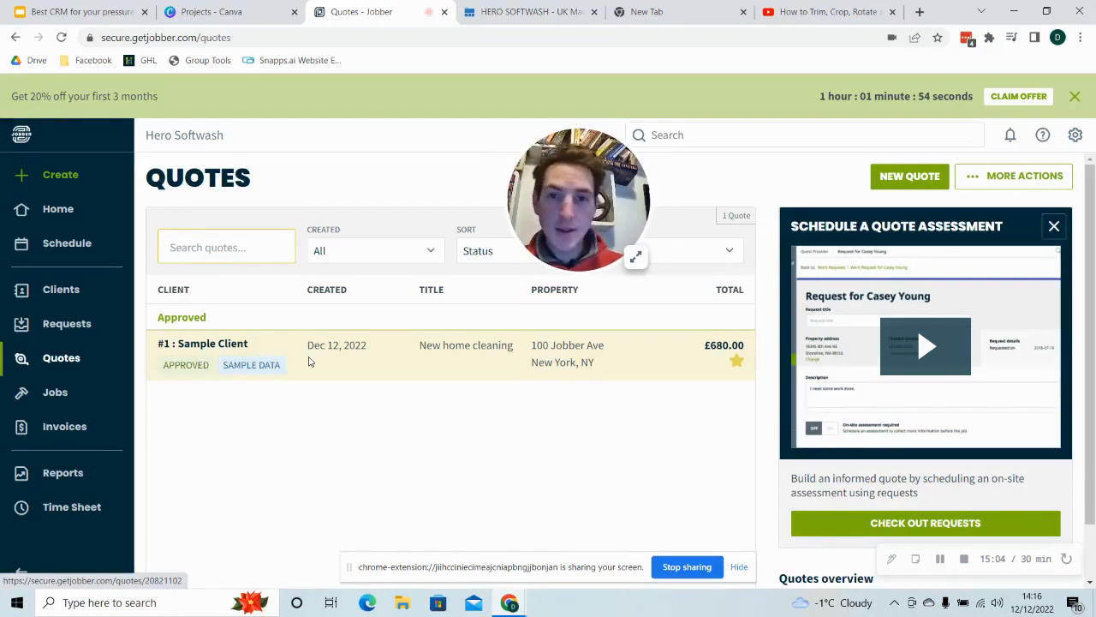
click(309, 360)
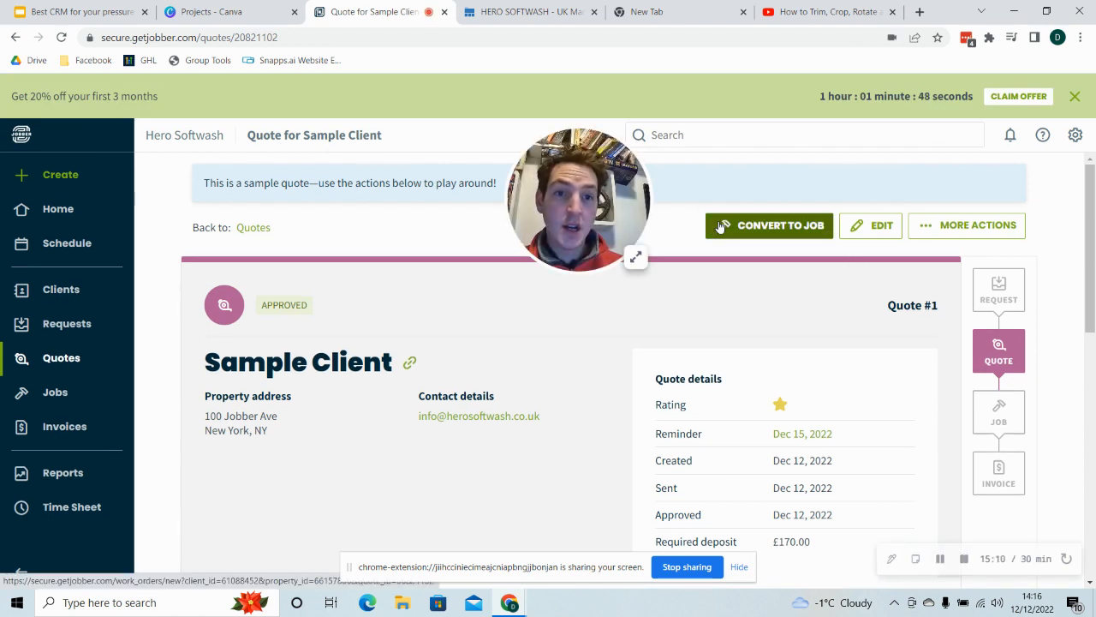
click(722, 226)
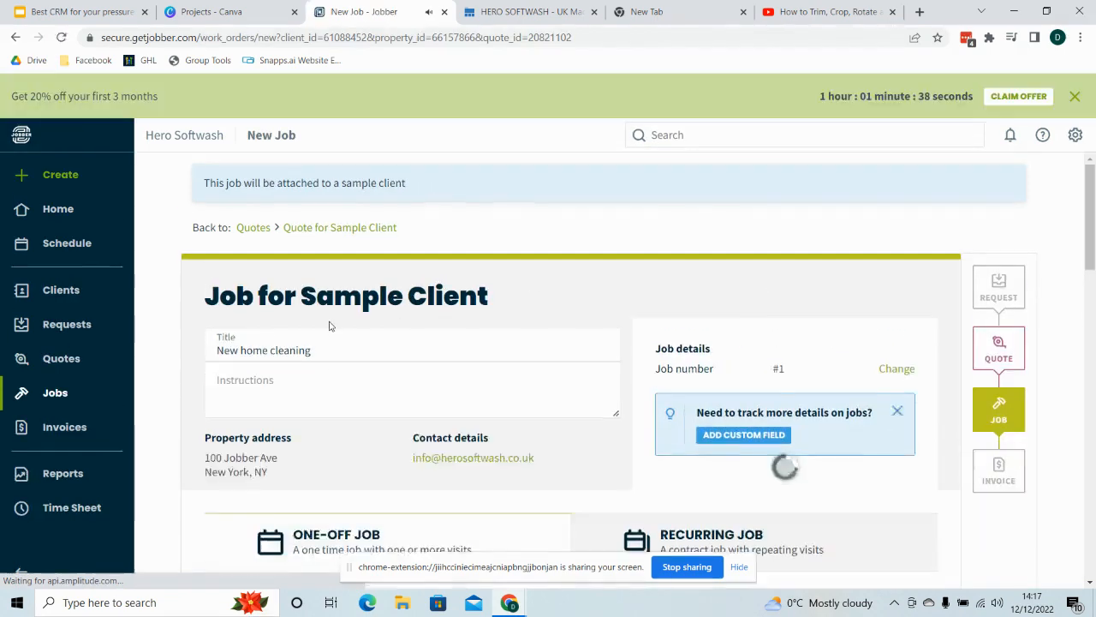
- Try a recurring job with a custom repeat schedule set to yearly, and cancel the custom schedule
scroll(329, 359, down, 4)
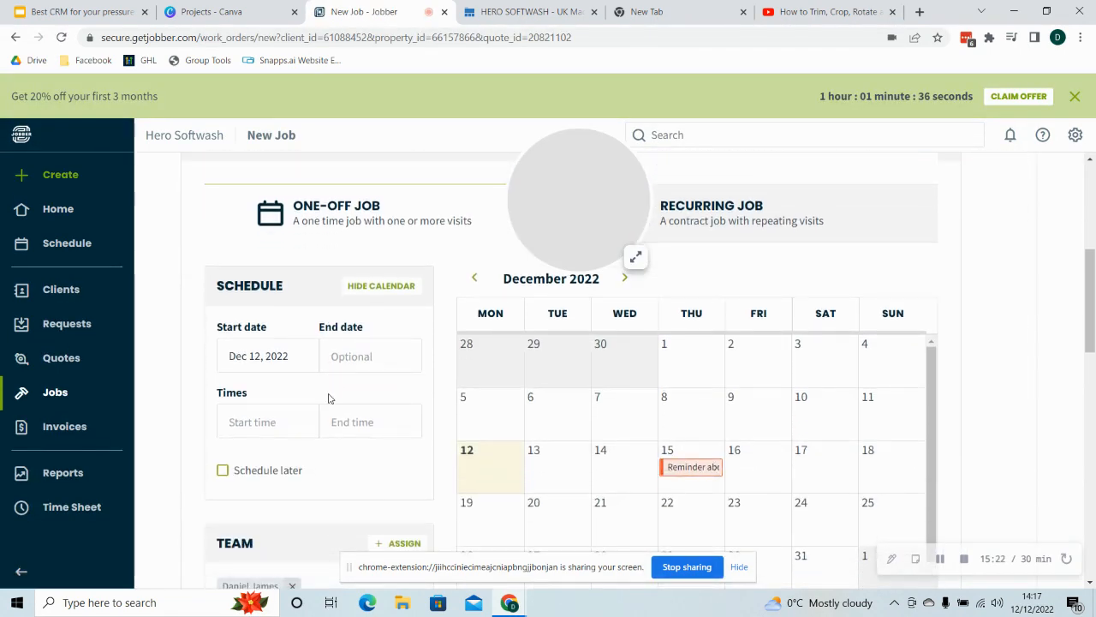
scroll(358, 250, up, 2)
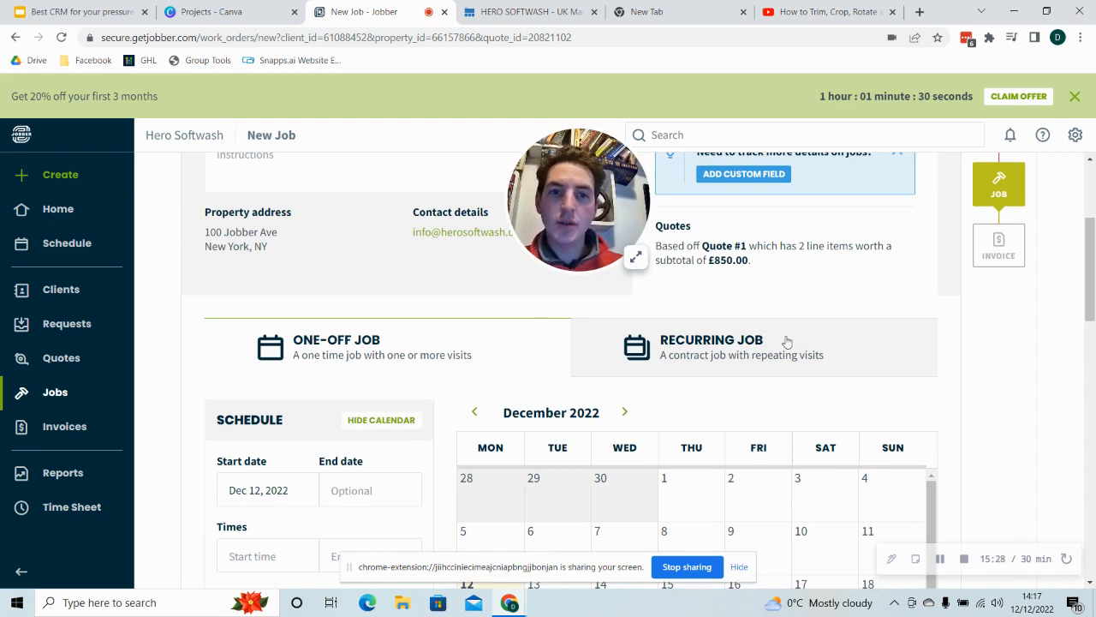
click(716, 360)
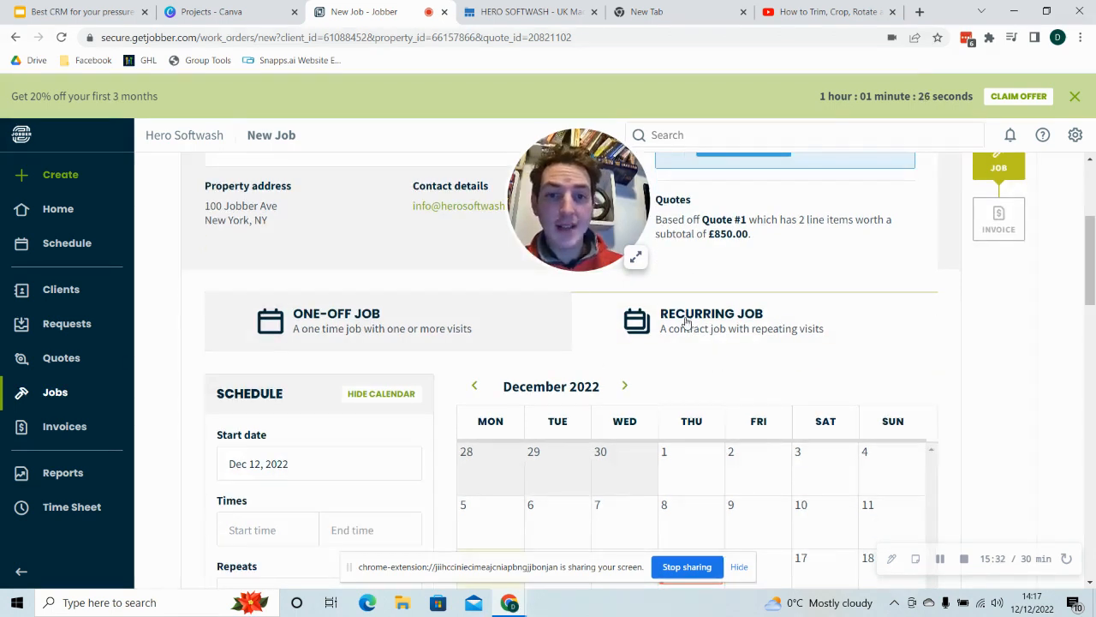
scroll(266, 461, down, 2)
click(281, 445)
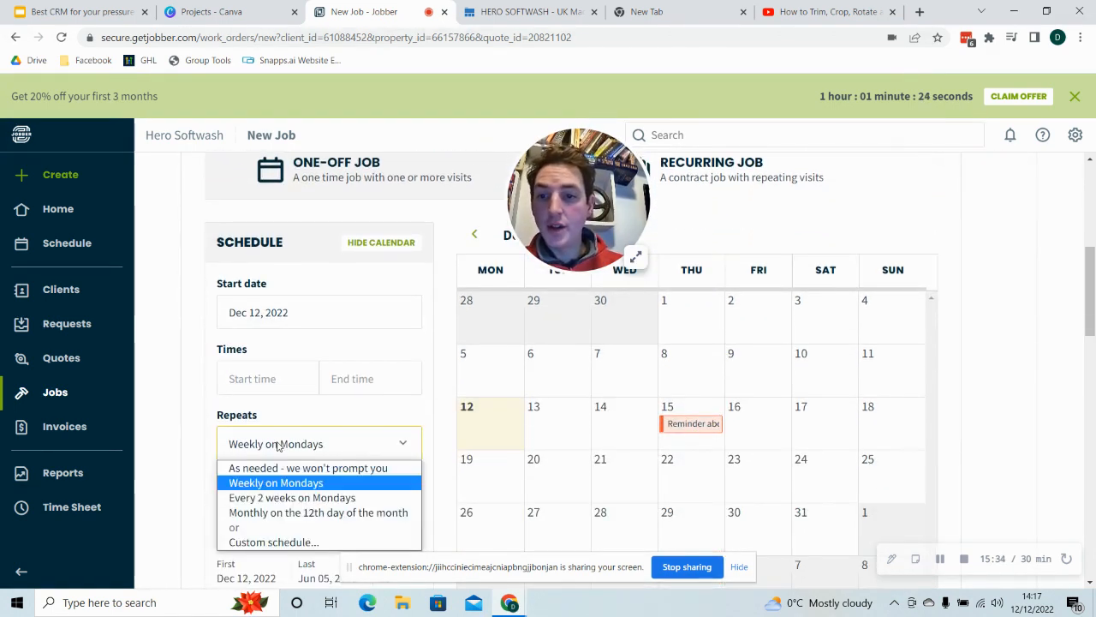
click(259, 543)
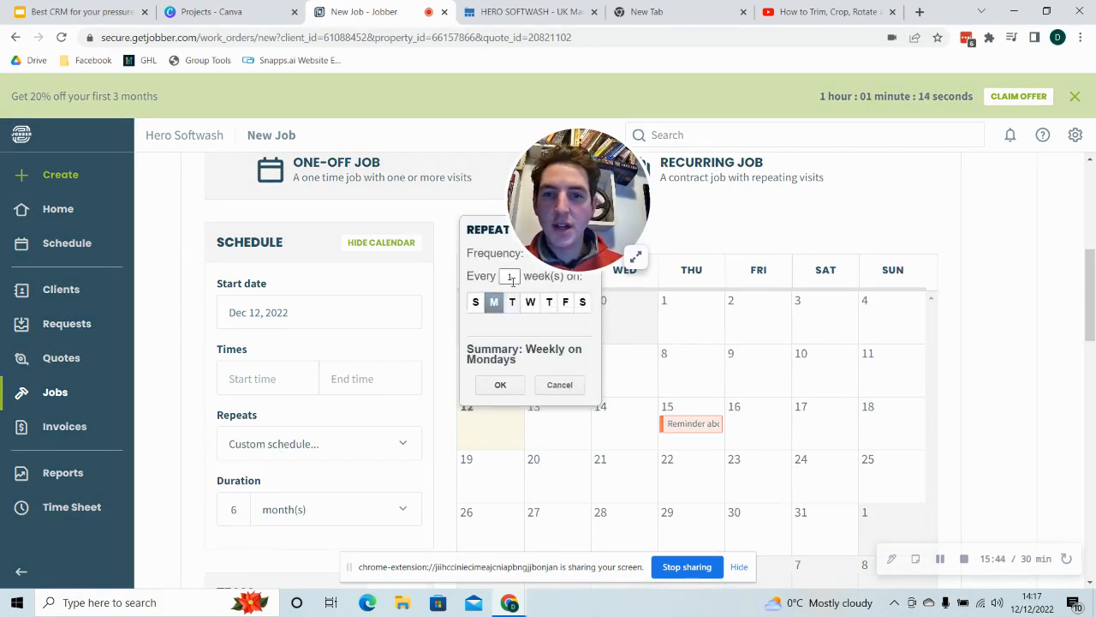
drag(579, 233, 640, 185)
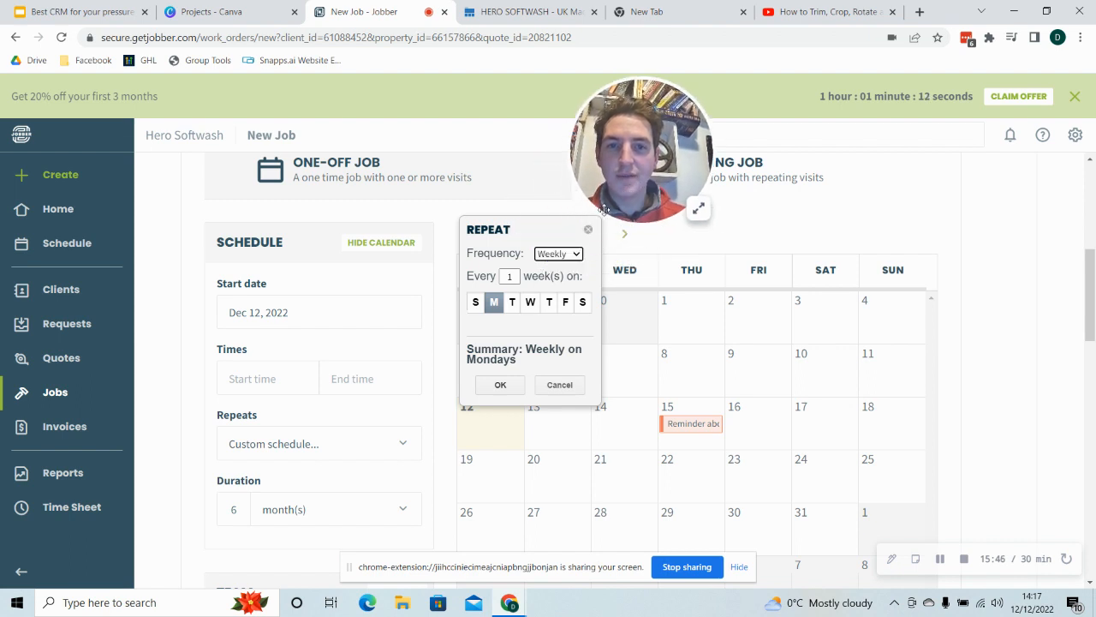
click(558, 254)
click(551, 308)
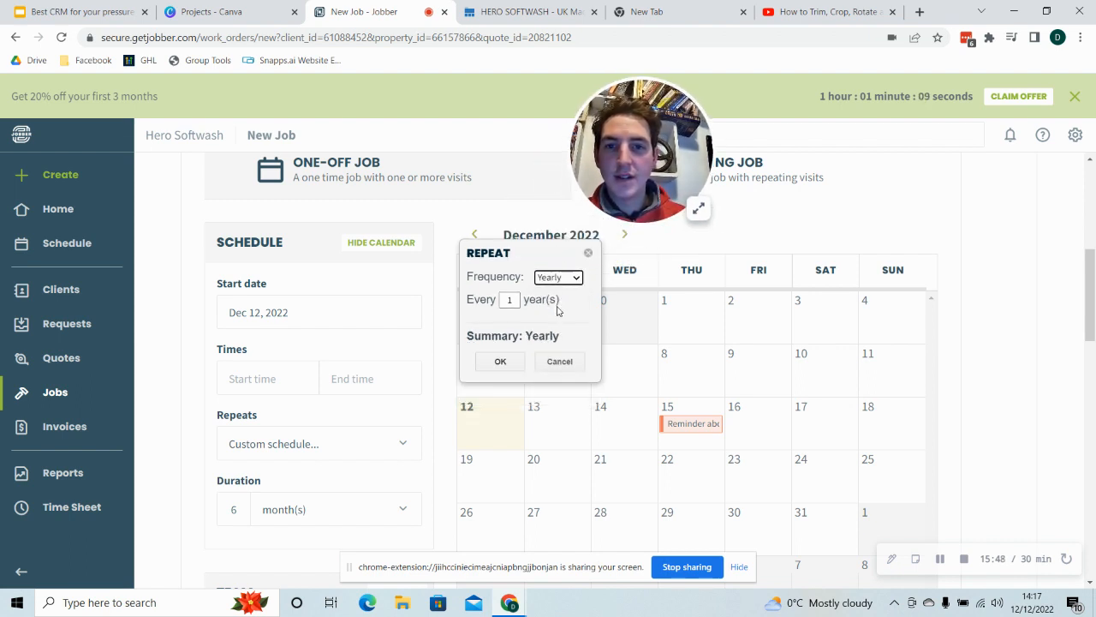
click(559, 361)
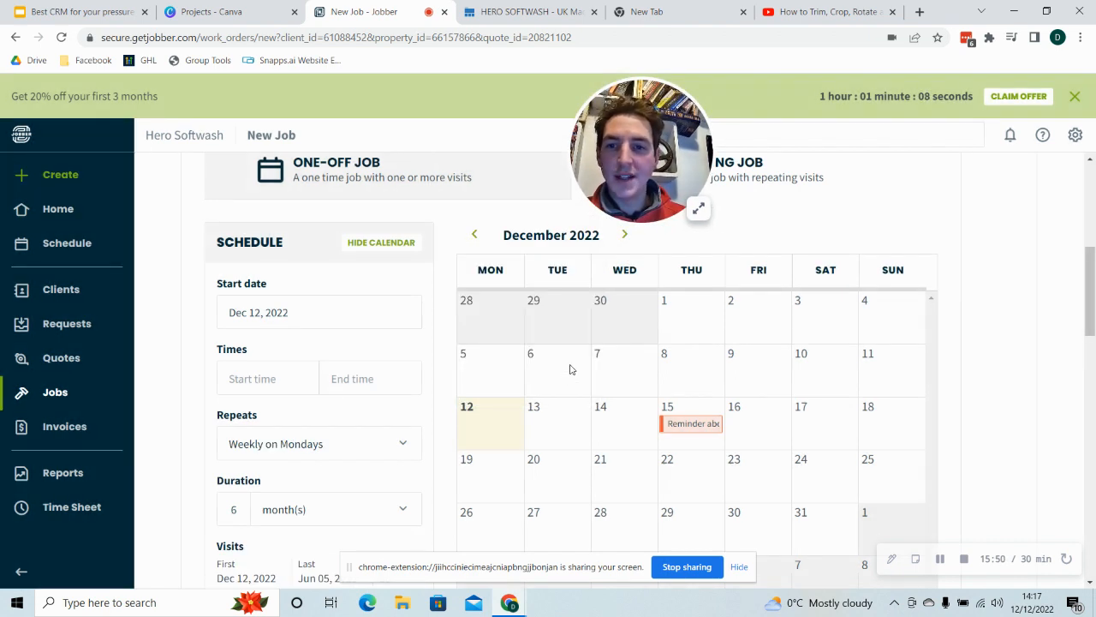
- Make it a one-off job that starts and ends on Dec 25, 2022
scroll(319, 367, up, 1)
click(336, 225)
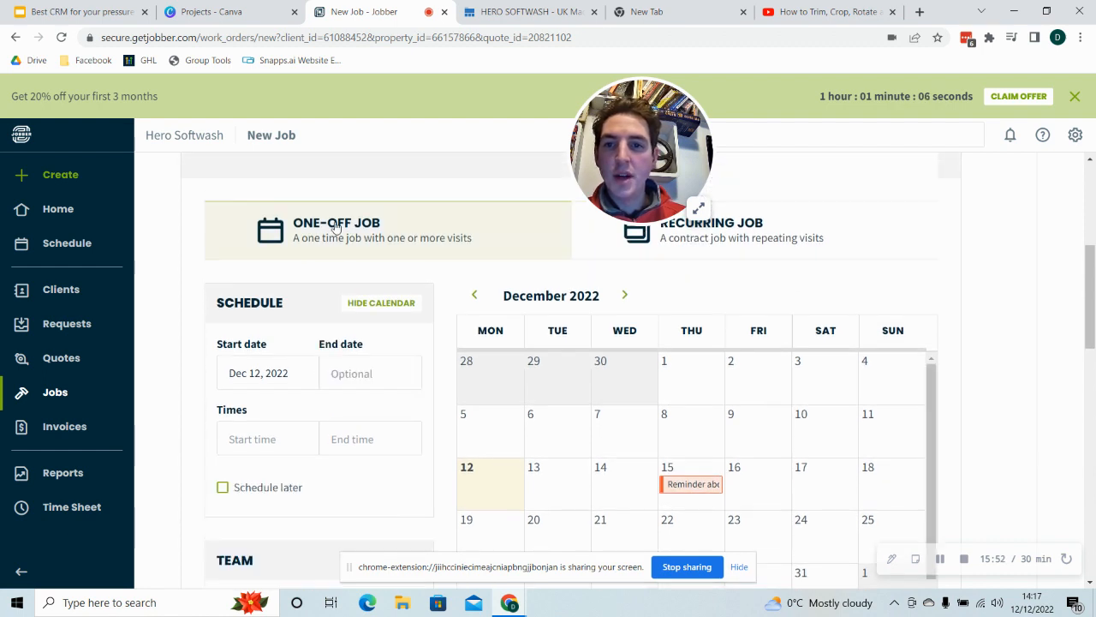
scroll(336, 226, down, 1)
click(247, 315)
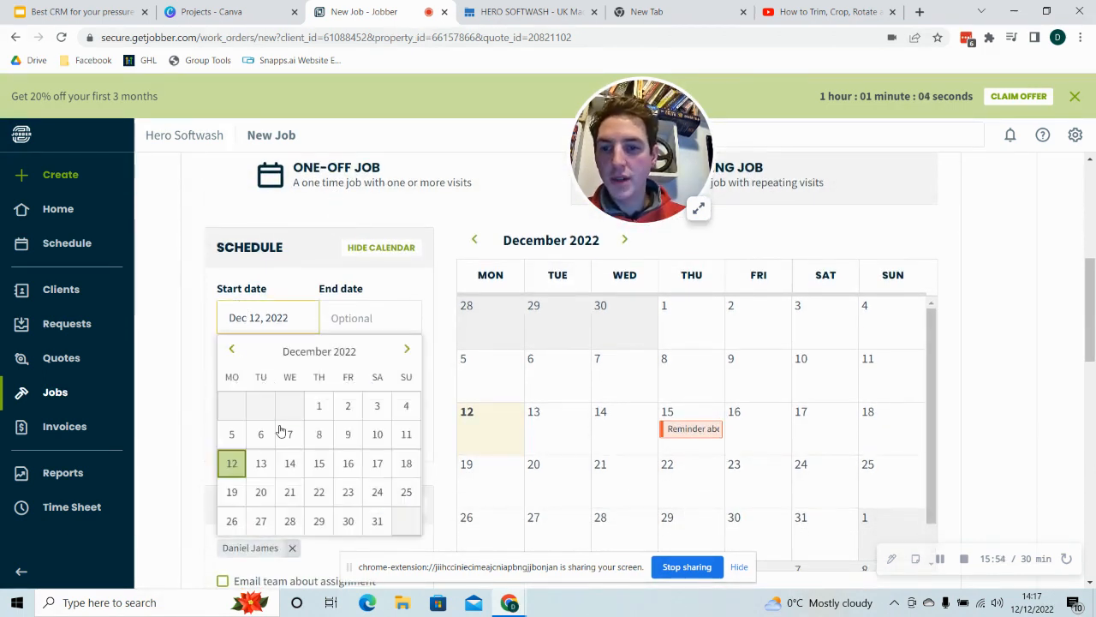
click(406, 492)
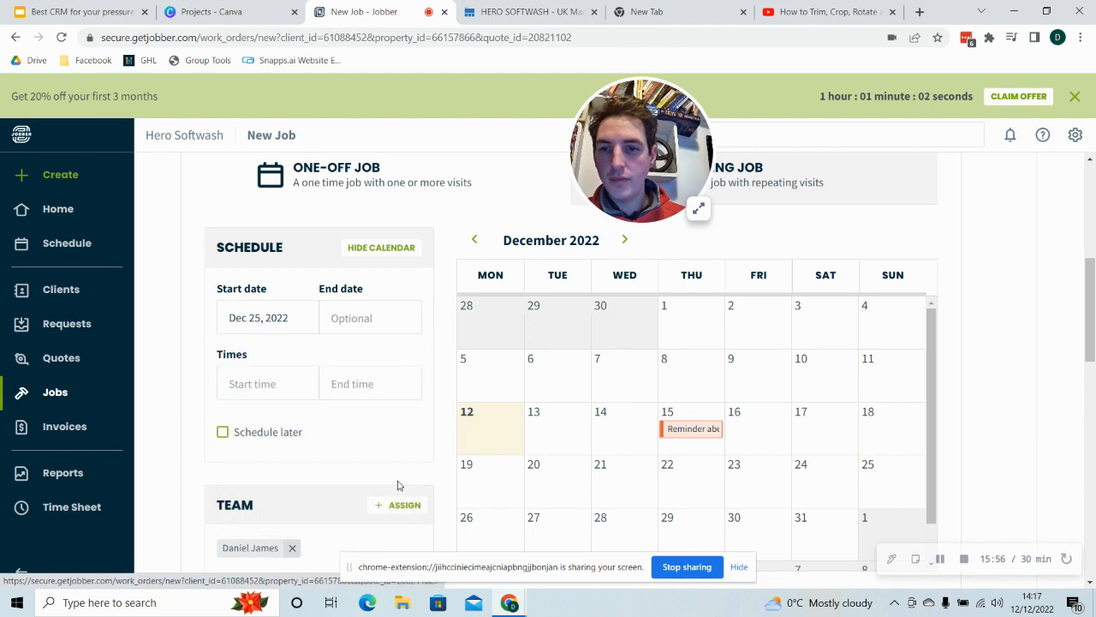
click(321, 310)
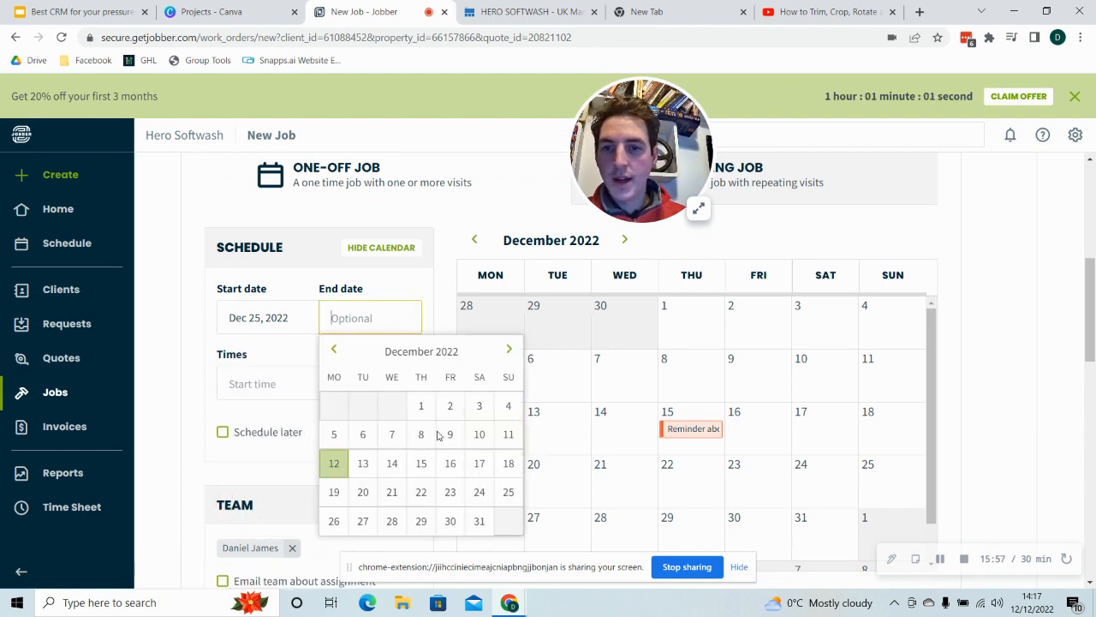
click(512, 491)
- Set the job's times to start at 08:00AM and end at 16:00
click(266, 390)
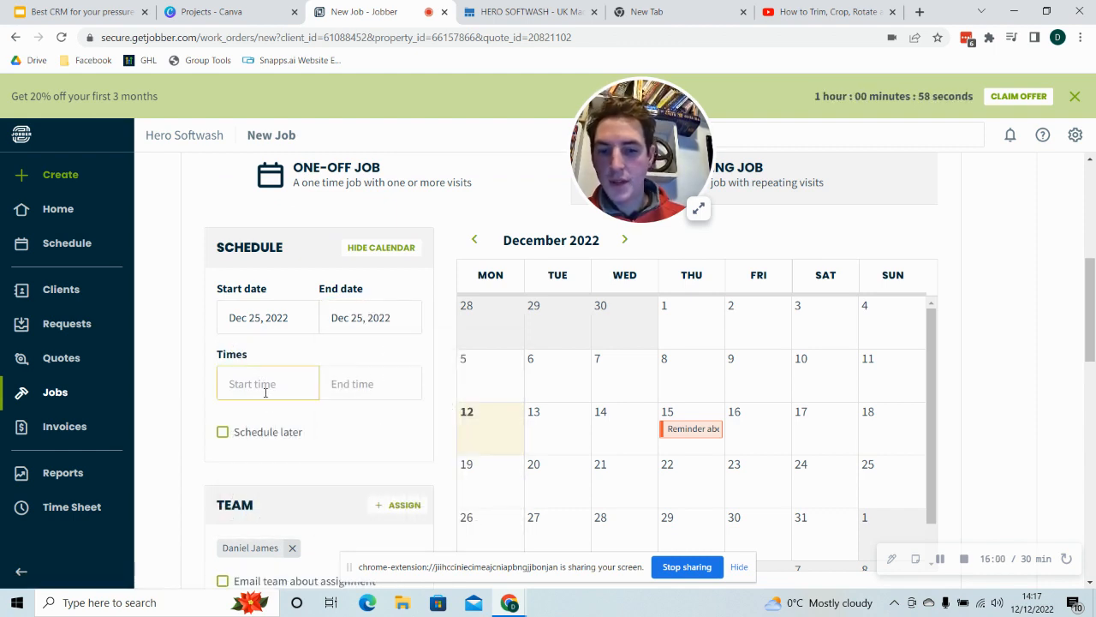
click(265, 392)
text(8:)
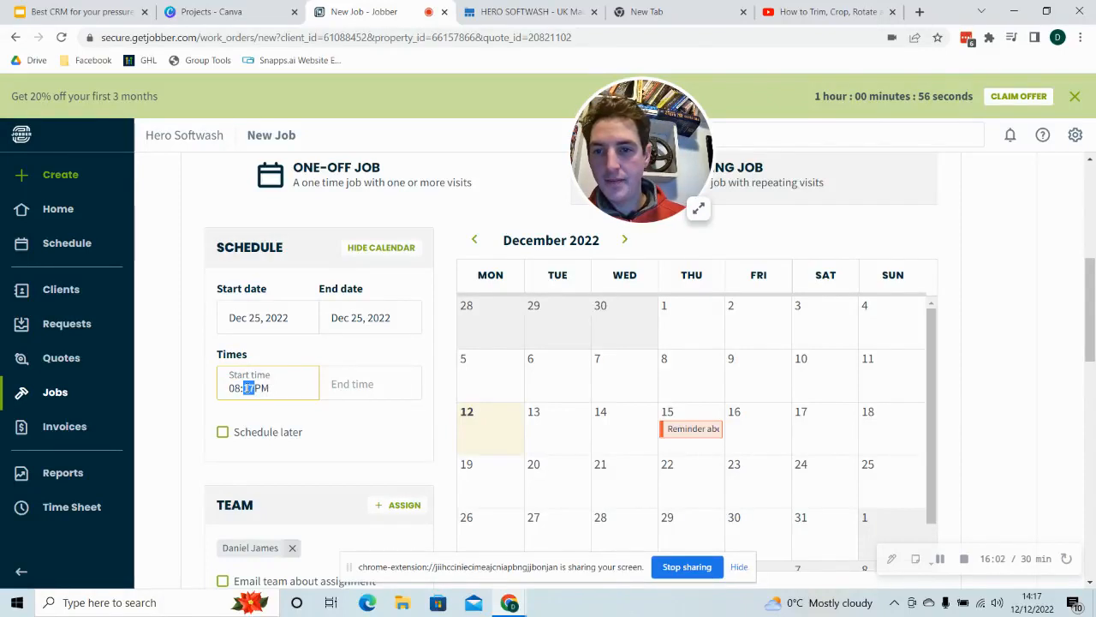
text(00)
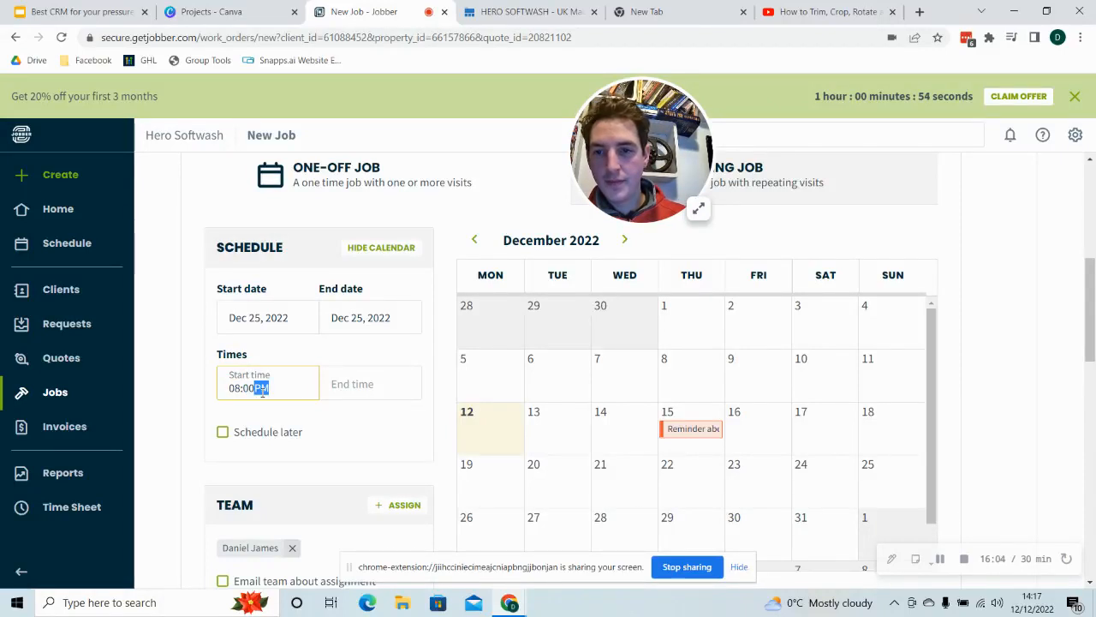
key(Tab)
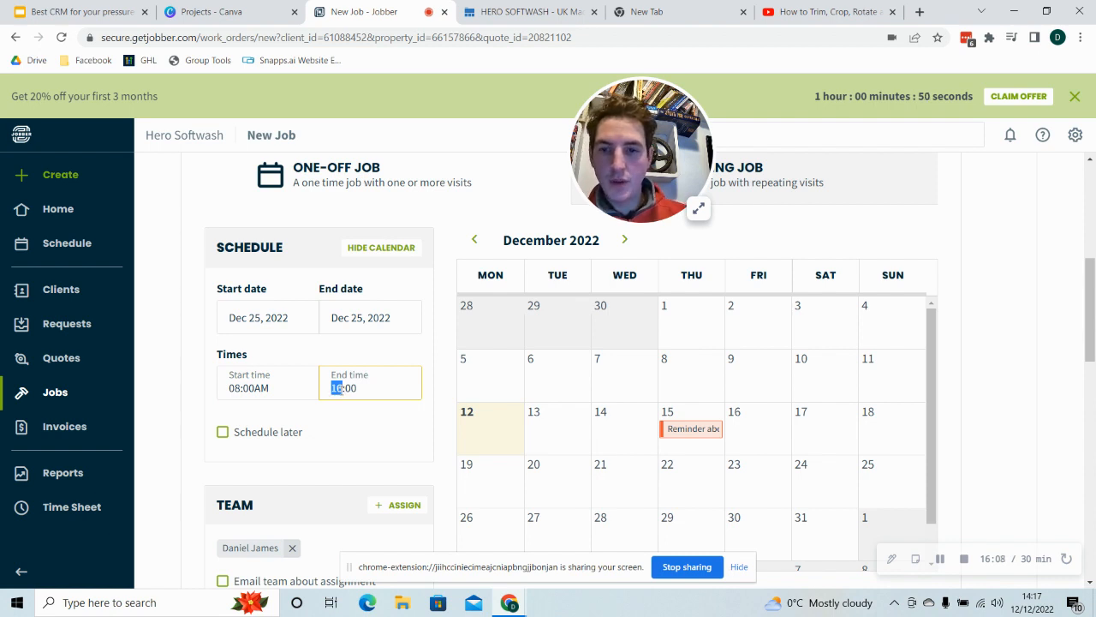
click(357, 387)
click(368, 392)
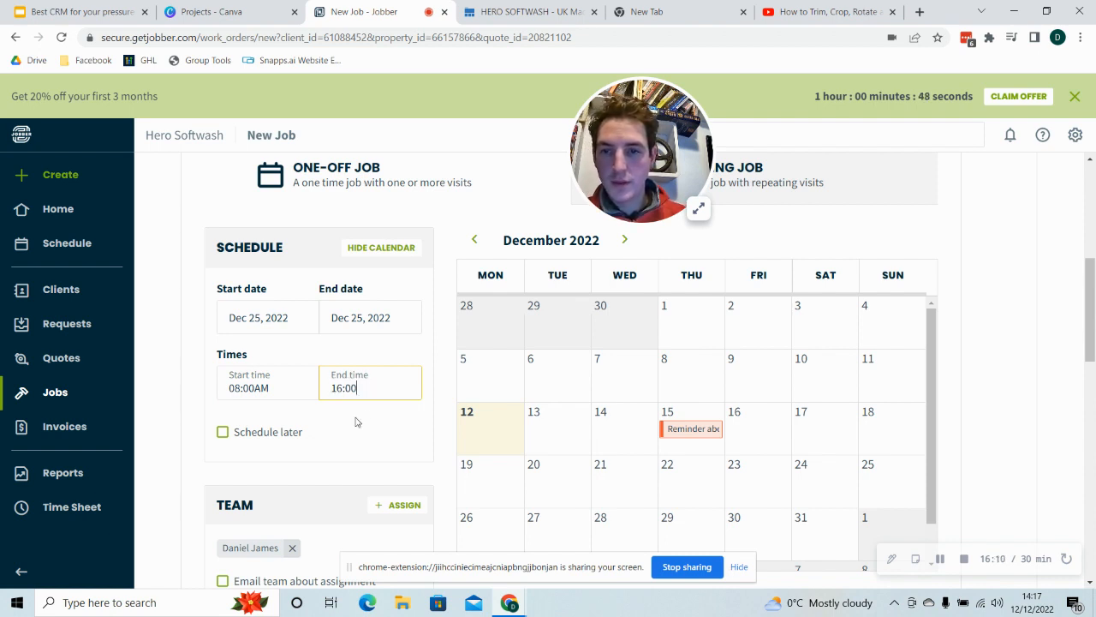
click(358, 422)
- Examine the new job's team assignment, invoicing reminder, line items, and internal notes section
scroll(357, 422, down, 2)
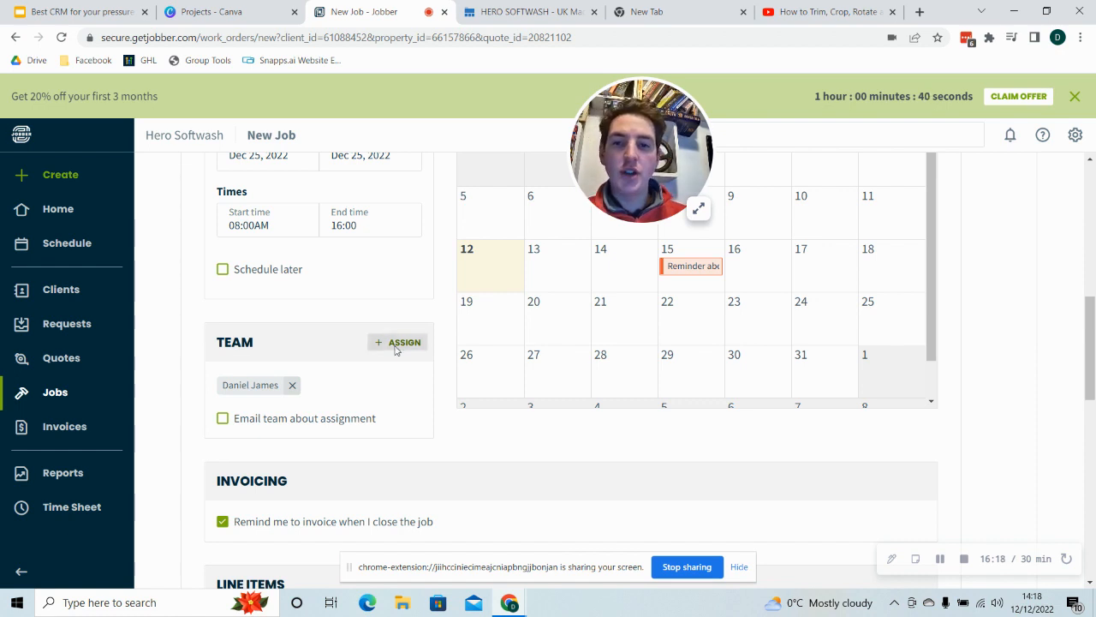
click(396, 345)
click(333, 343)
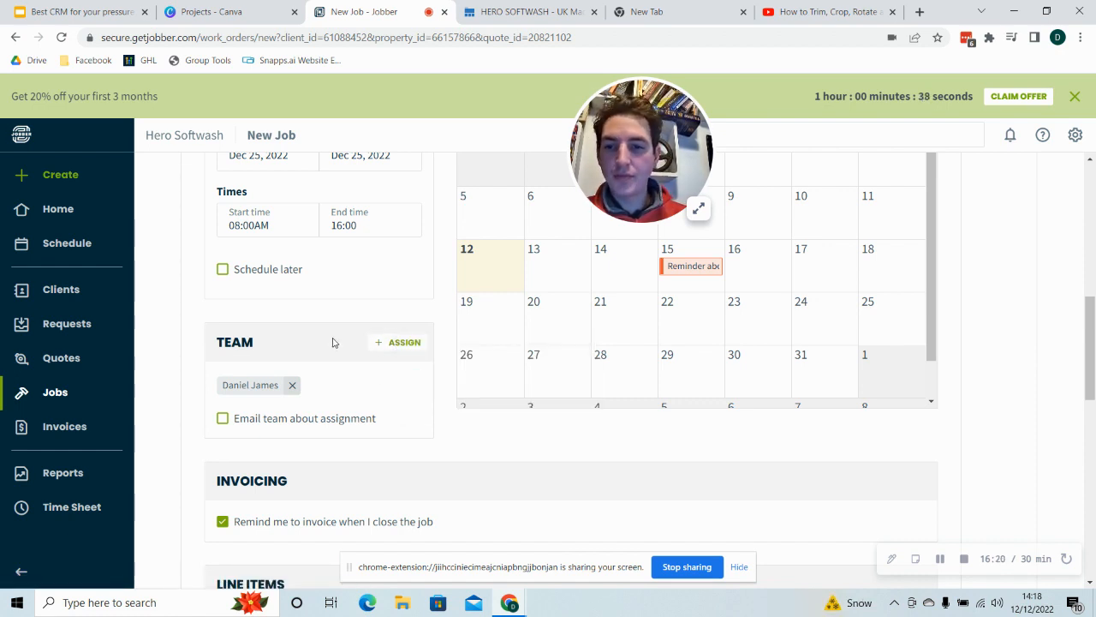
scroll(333, 343, down, 4)
scroll(333, 343, down, 3)
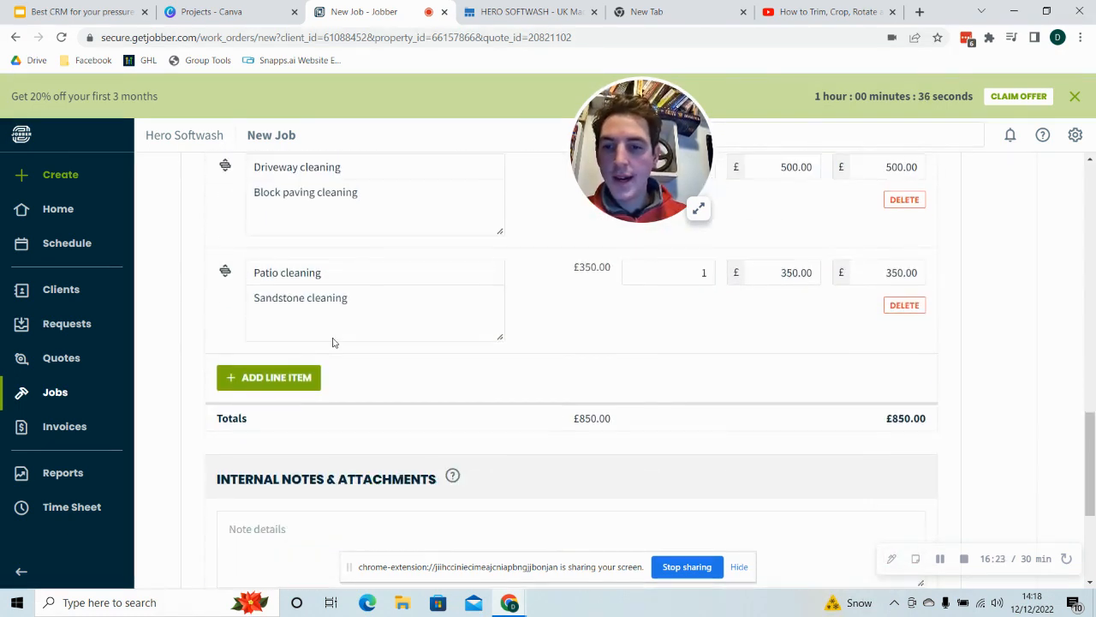
scroll(333, 343, up, 3)
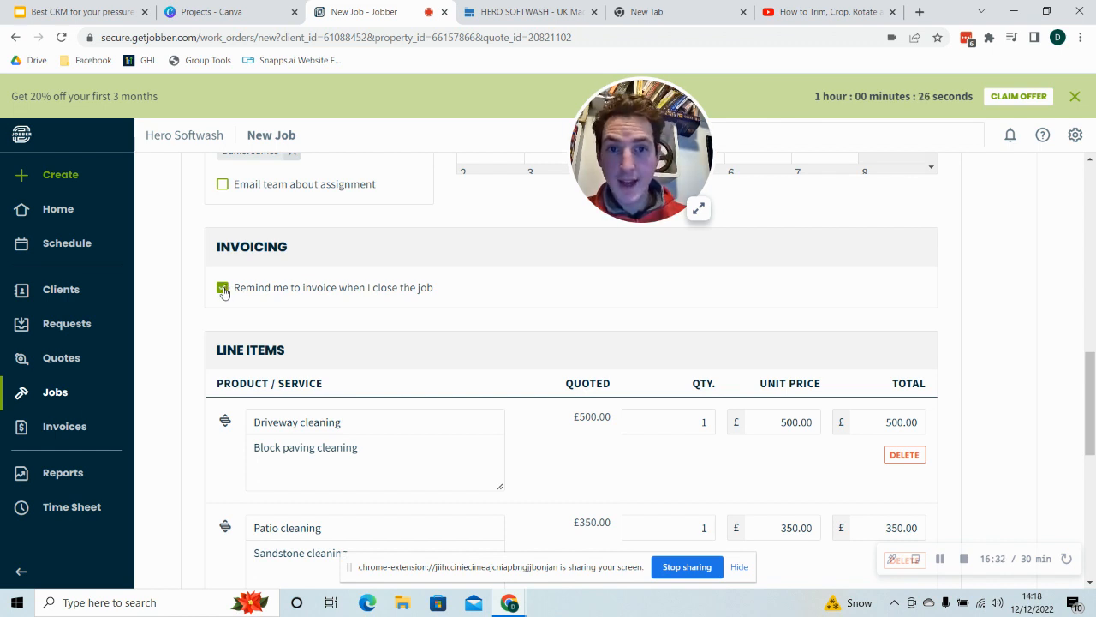
scroll(223, 291, down, 4)
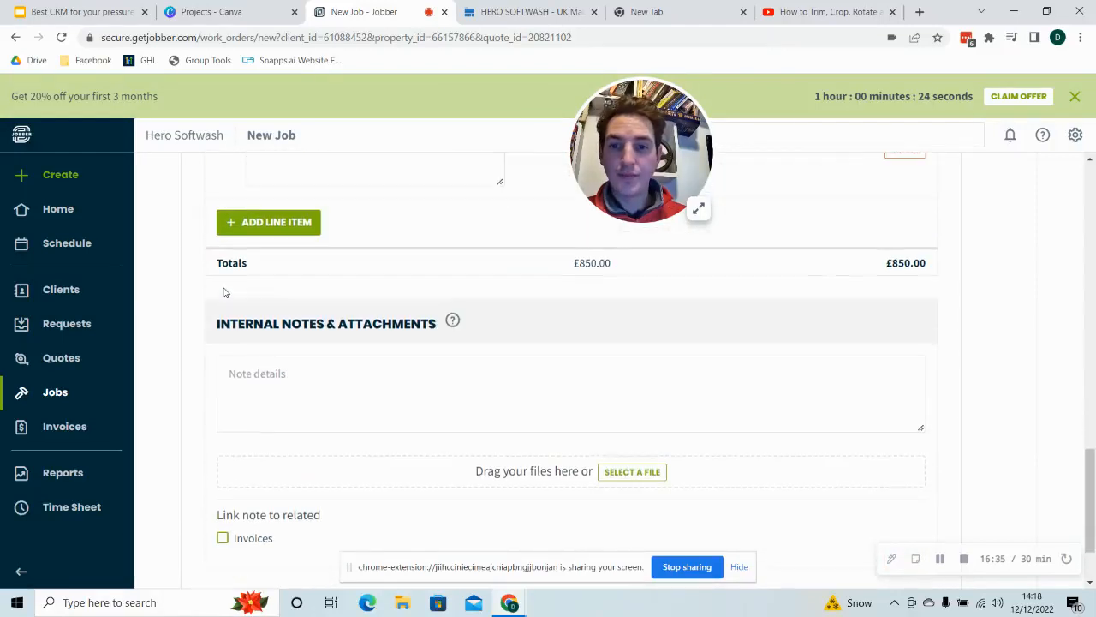
scroll(395, 282, down, 1)
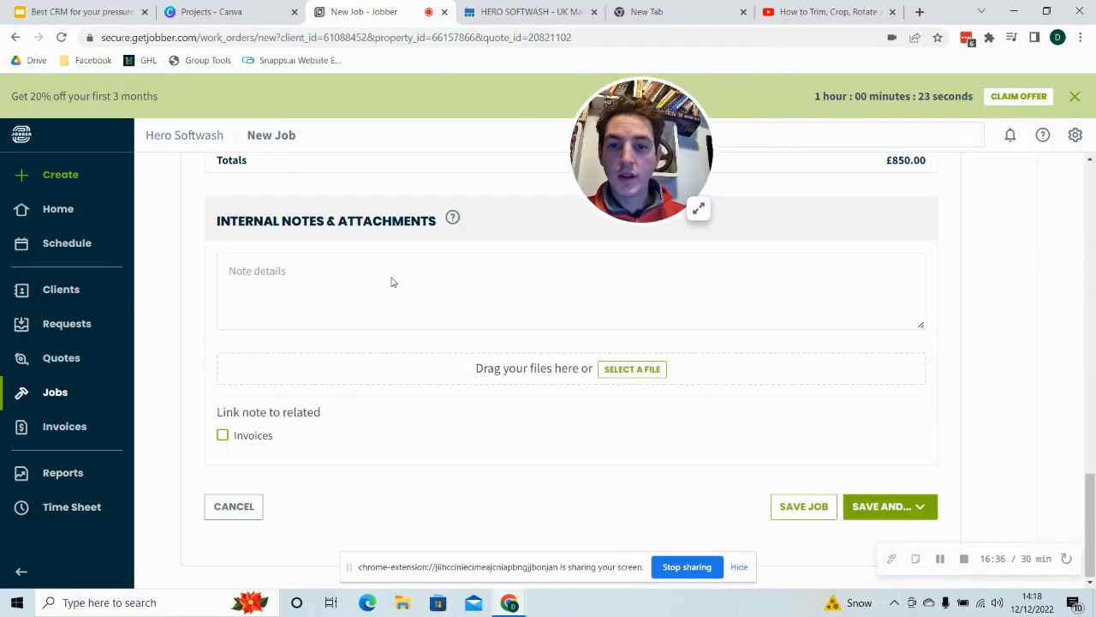
- Save the job and email the booking confirmation to Sample Client
click(879, 509)
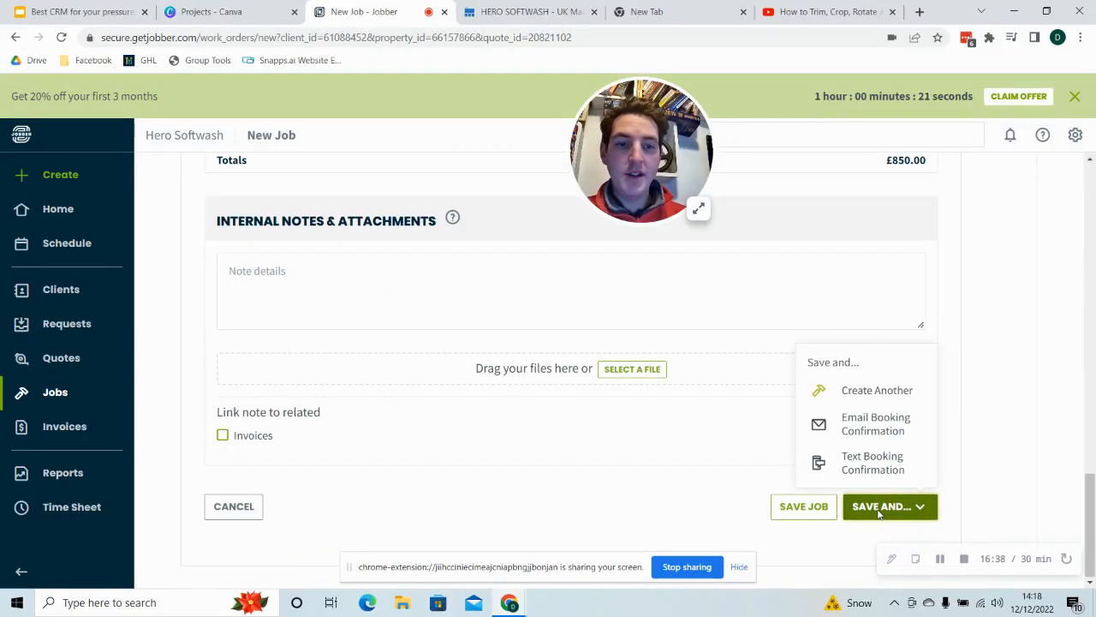
click(883, 436)
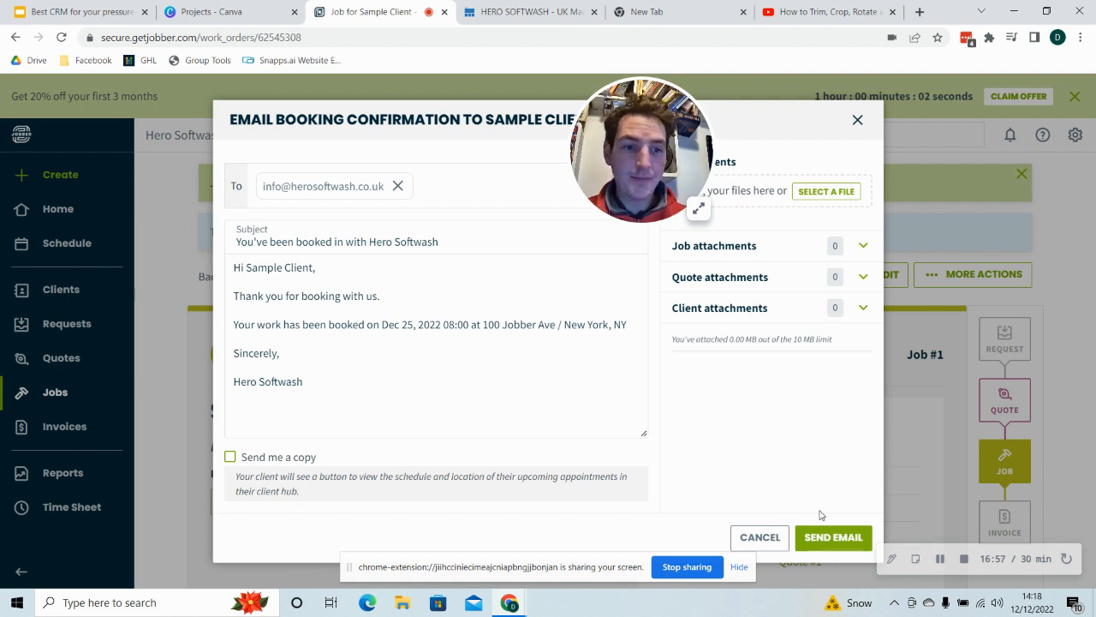
click(830, 537)
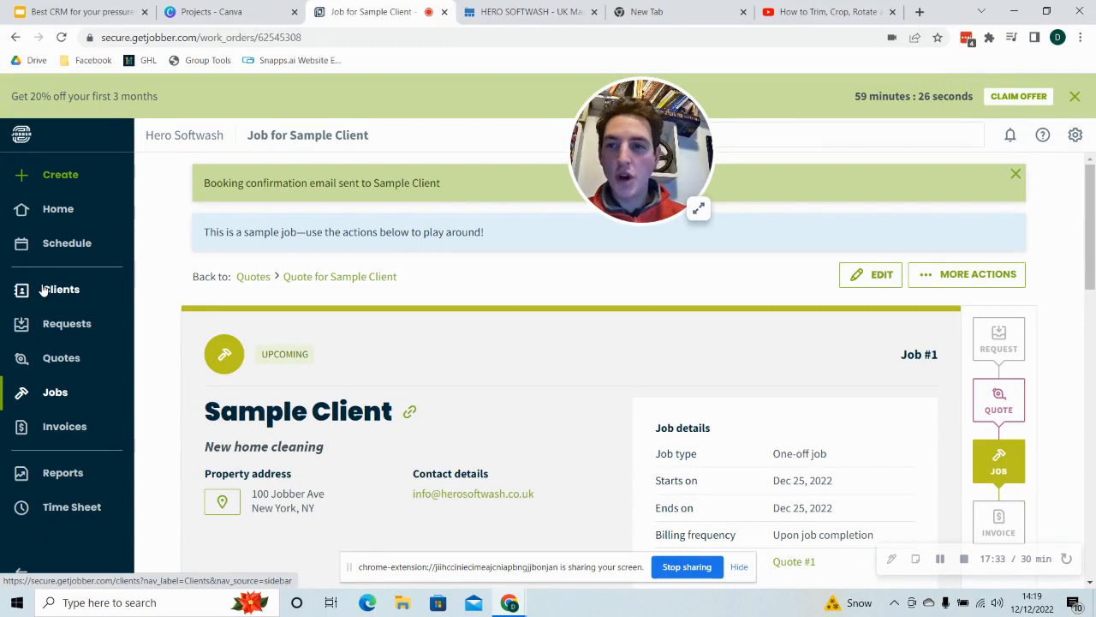
- Check the Sample Client visit on December 25 in the month schedule, including its team, location and times
click(38, 246)
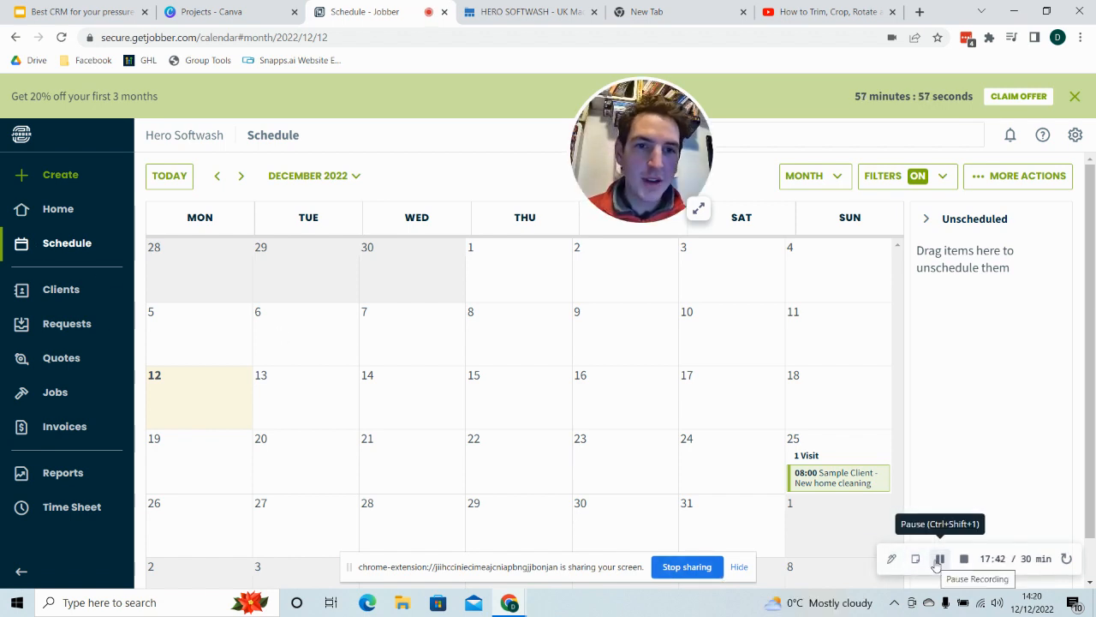
click(821, 479)
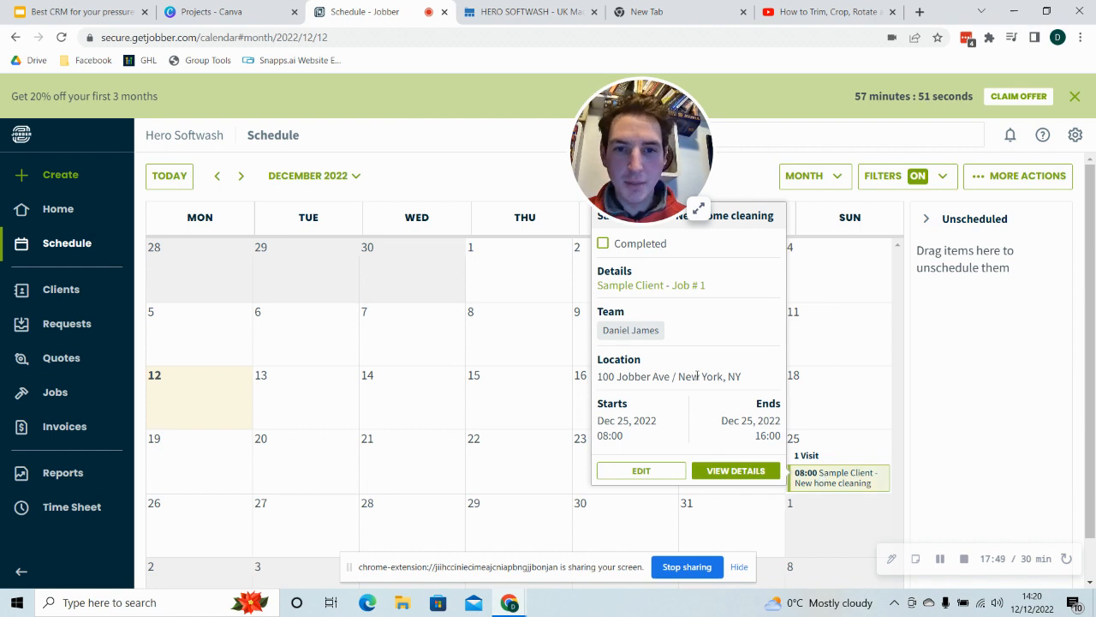
drag(639, 175, 546, 127)
click(850, 488)
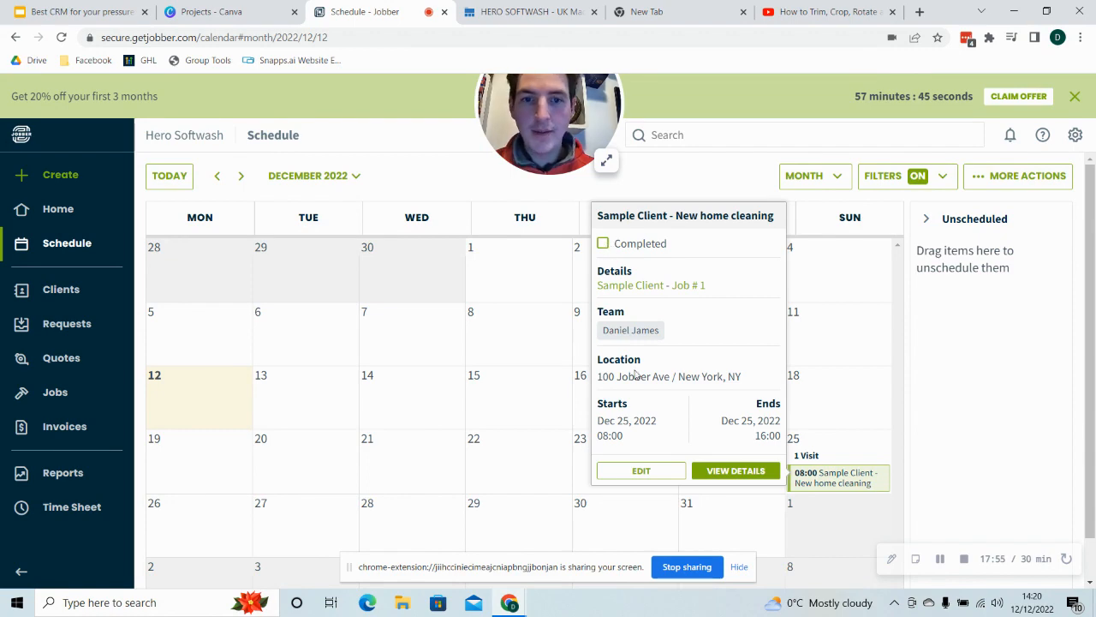
- Mark the Sample Client visit as complete from its details and close the job
click(722, 470)
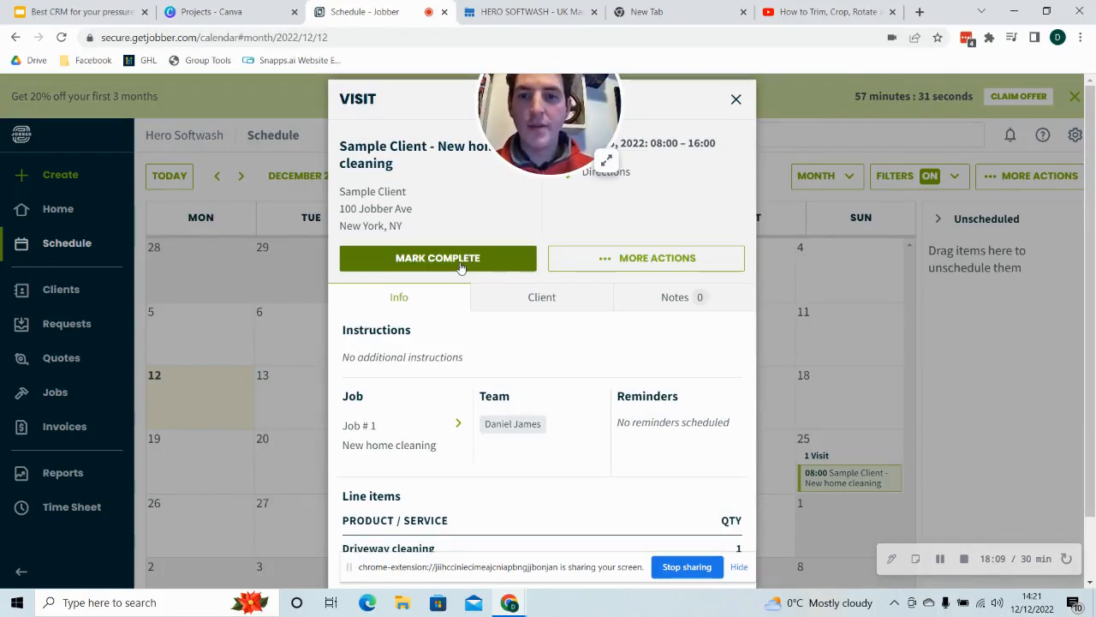
click(438, 257)
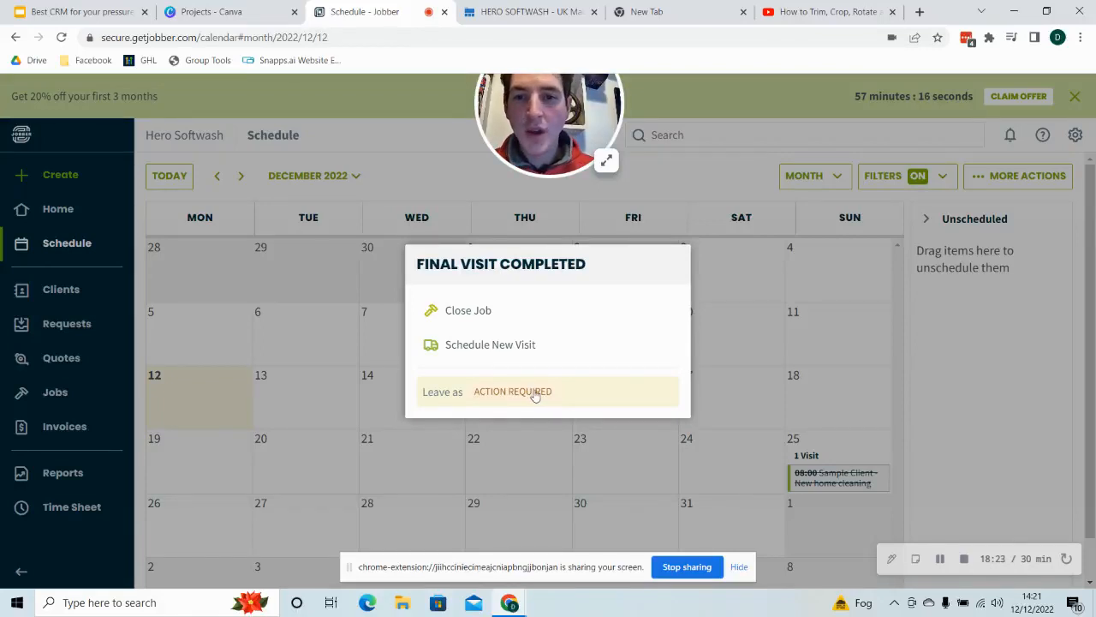
click(514, 321)
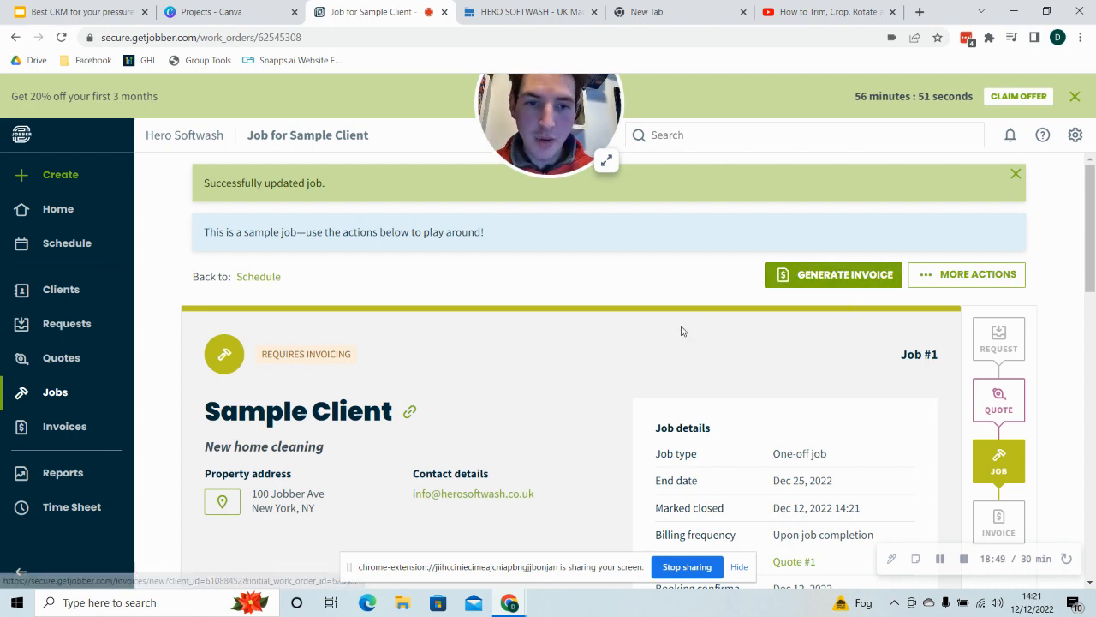
- Examine the closed Sample Client job, including its billing section, internal notes and the additional job actions available
scroll(683, 332, down, 5)
scroll(683, 332, down, 5)
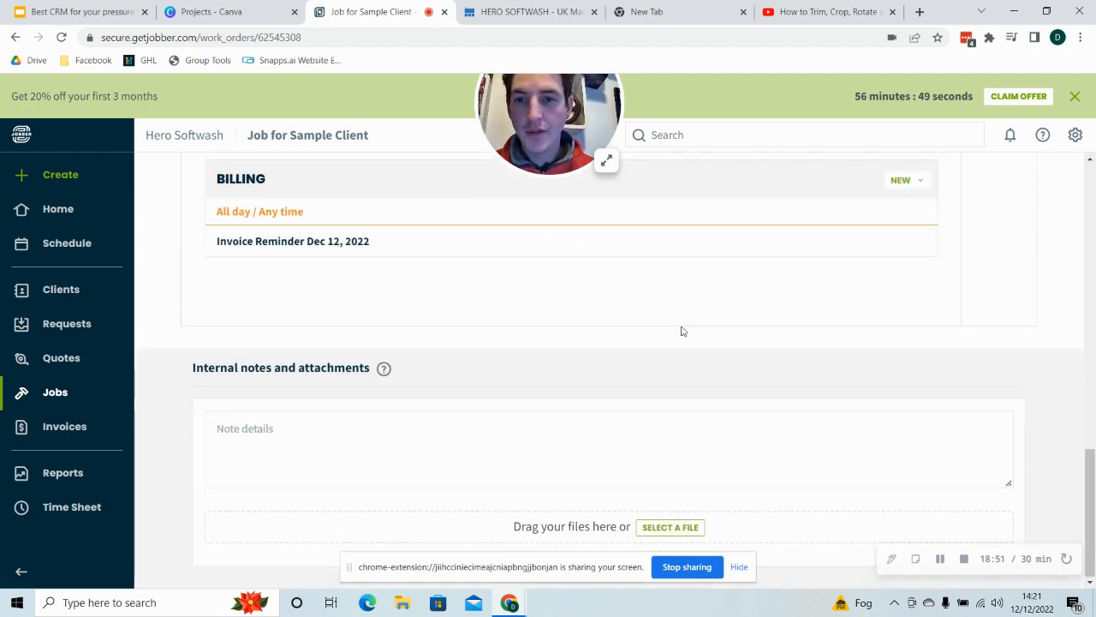
scroll(683, 331, up, 5)
scroll(683, 331, up, 5)
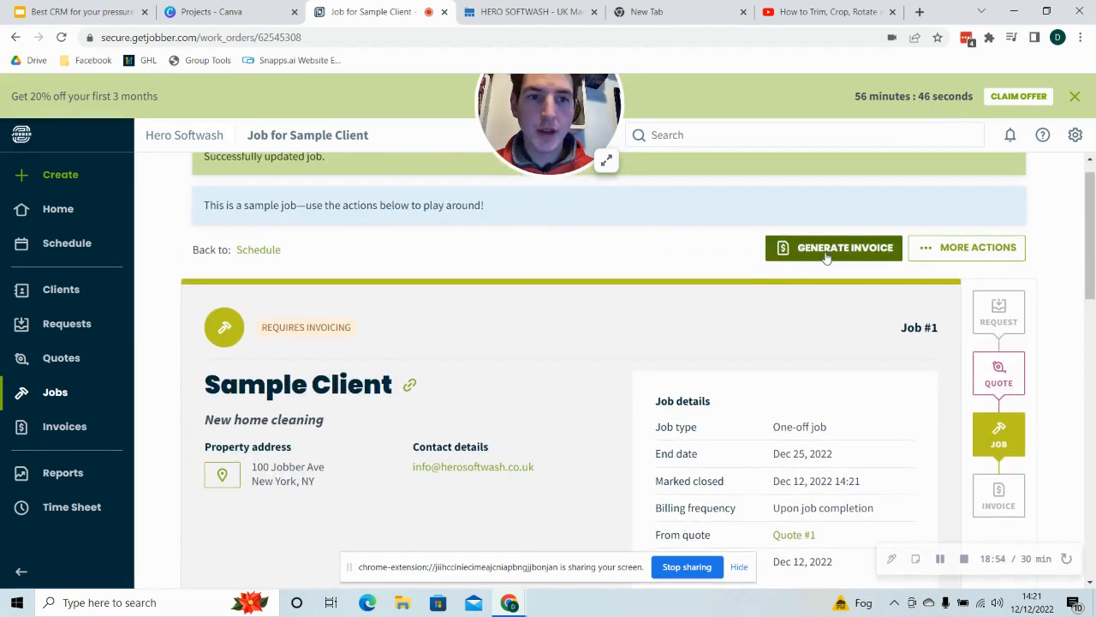
click(978, 253)
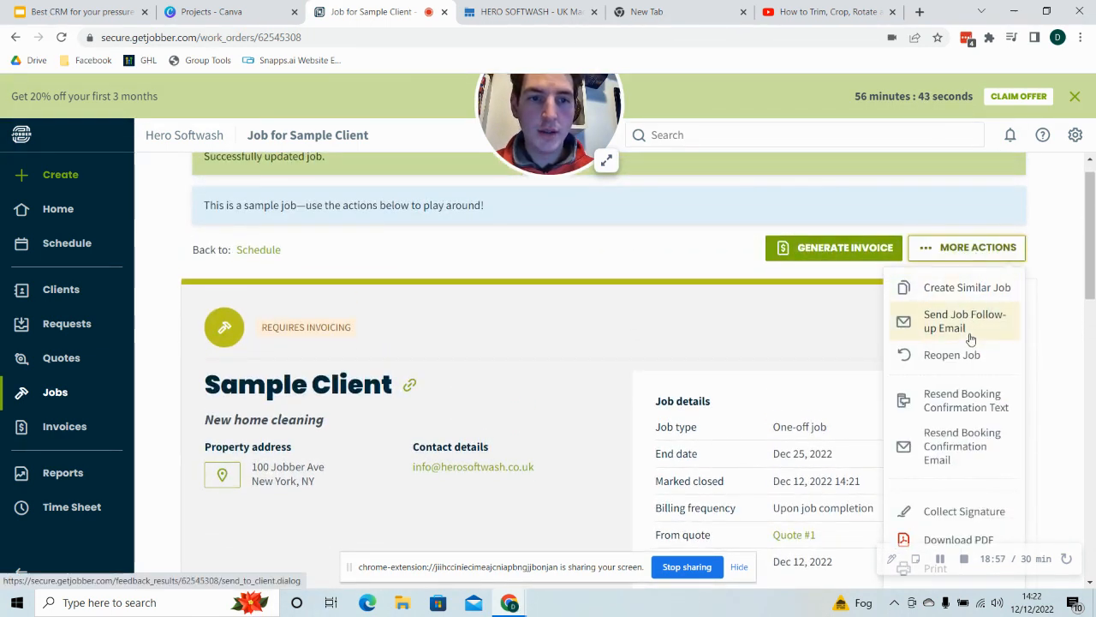
scroll(969, 334, down, 1)
scroll(970, 340, up, 1)
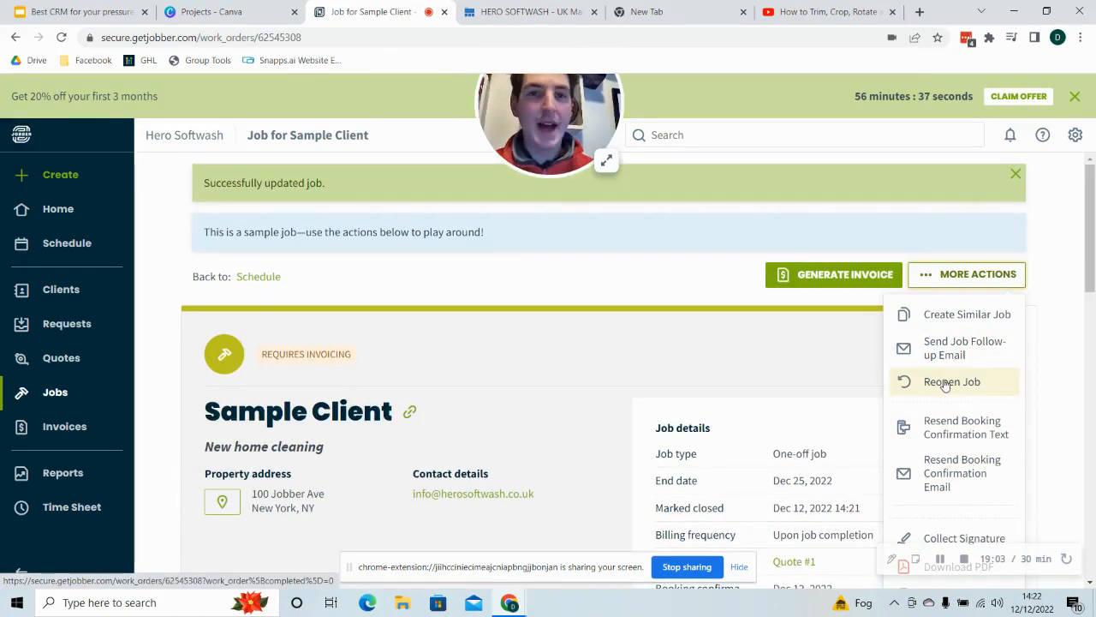
- Generate an invoice from the closed Sample Client job and review its details and line items
click(816, 275)
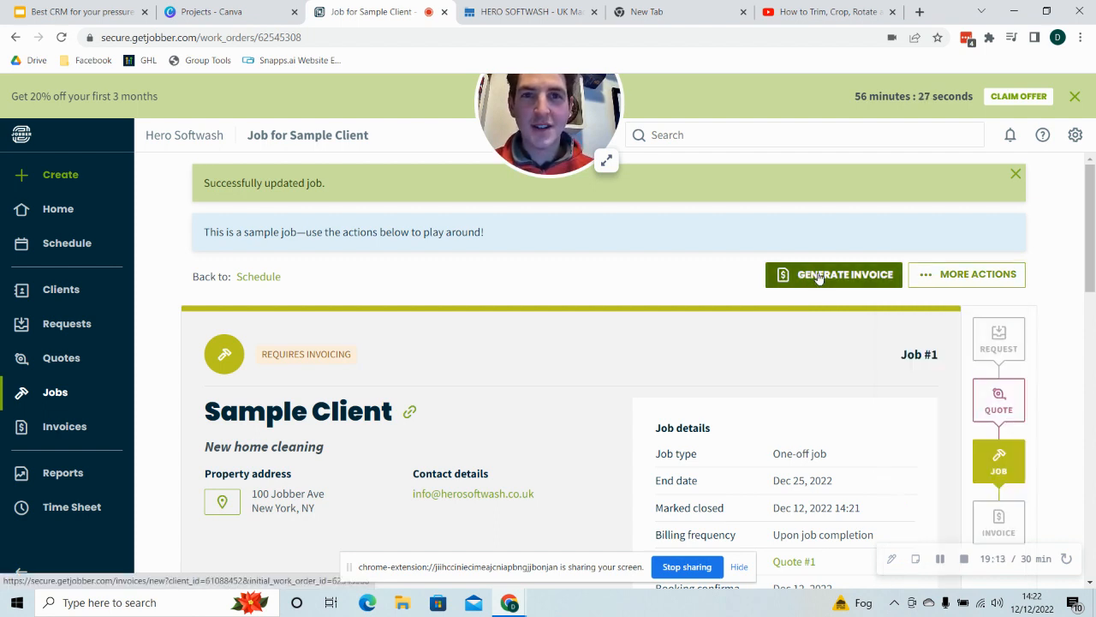
click(818, 275)
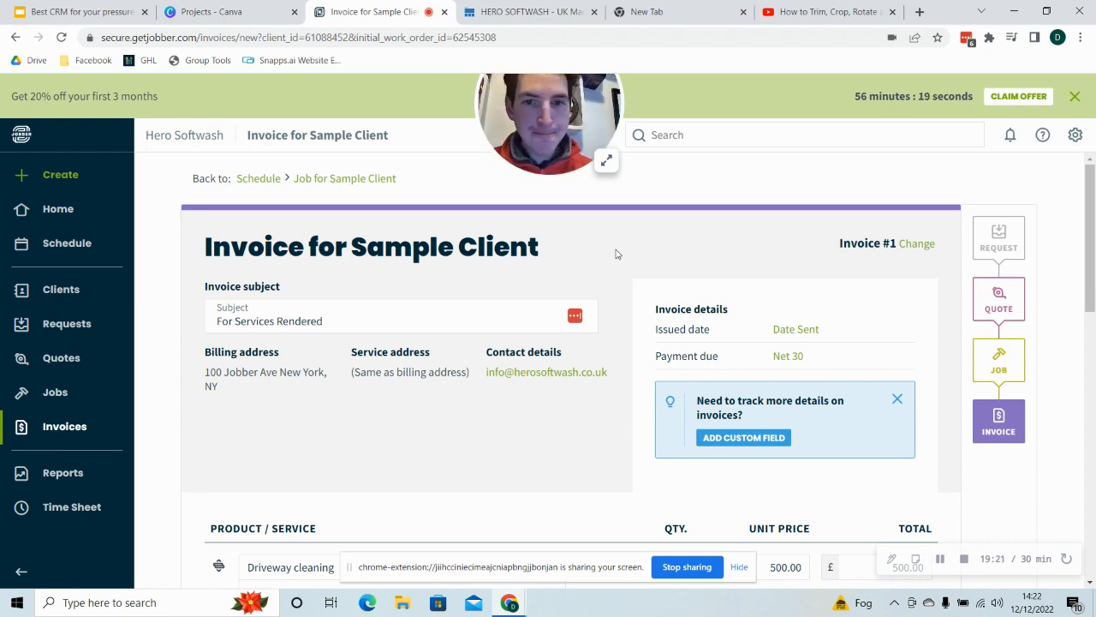
scroll(615, 254, down, 2)
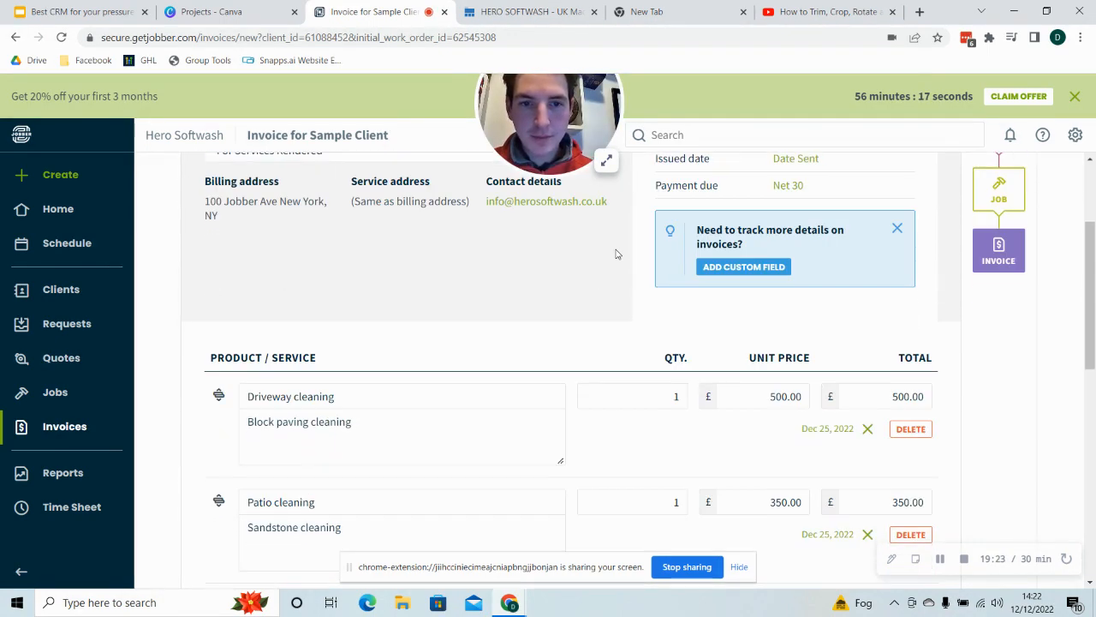
scroll(699, 412, down, 3)
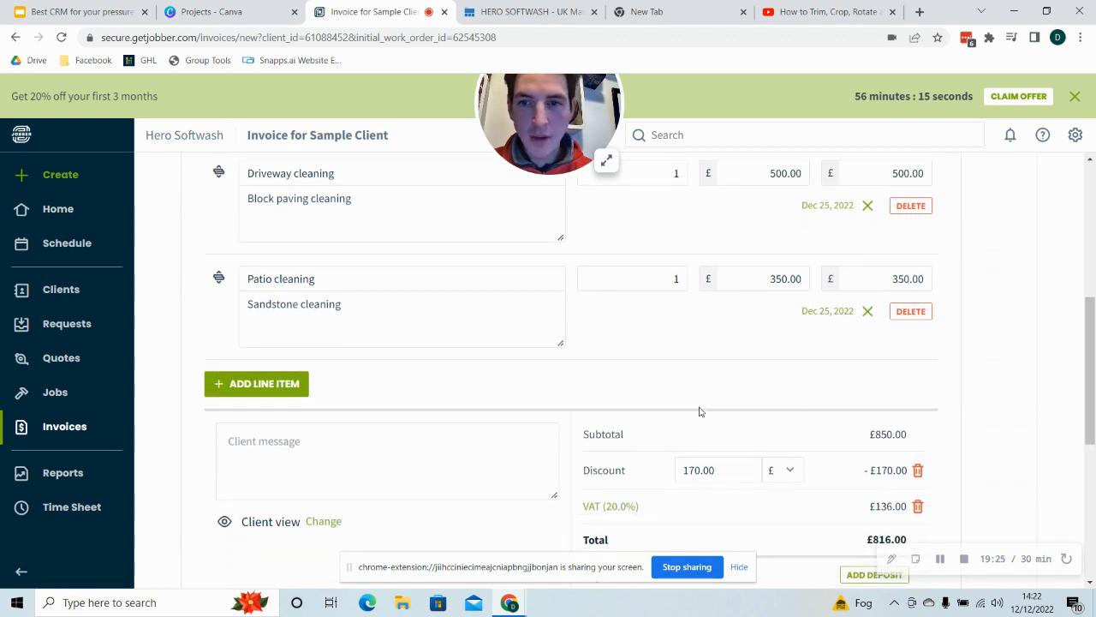
- Add an invoice line item from the Patios & Patio Furniture service and rename it "Patios & Patio Furniture cleaning"
click(291, 387)
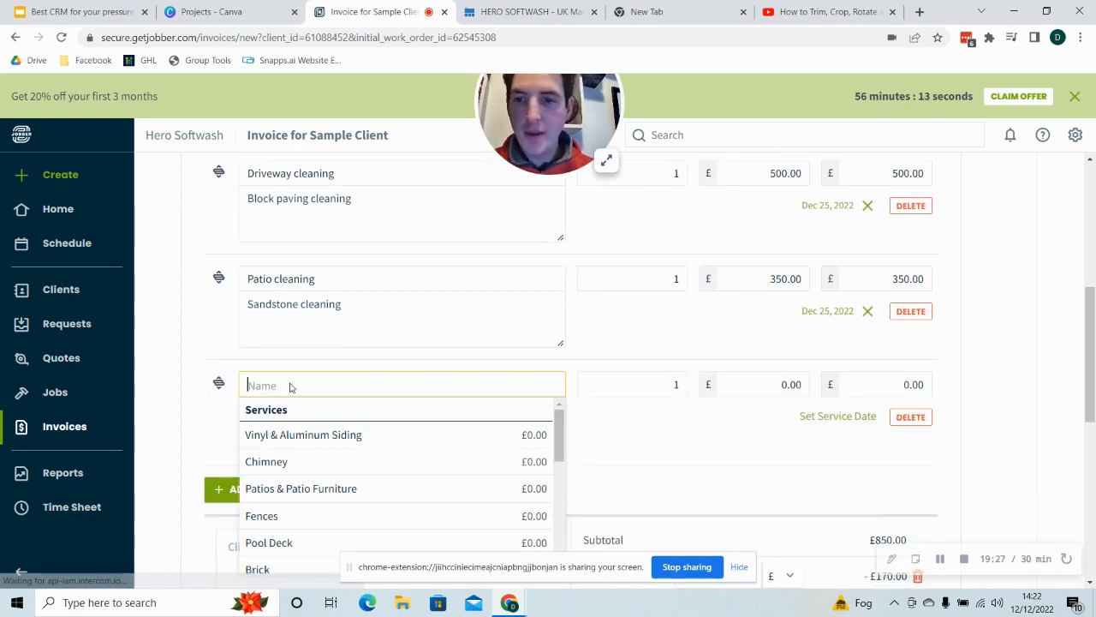
click(284, 490)
click(383, 387)
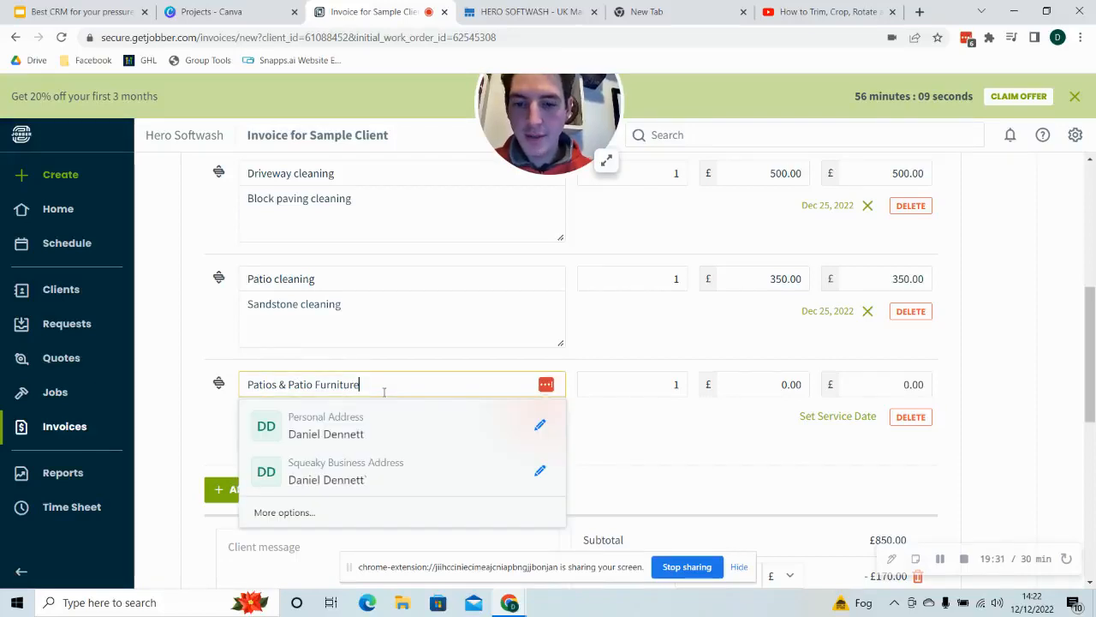
text(cleaning)
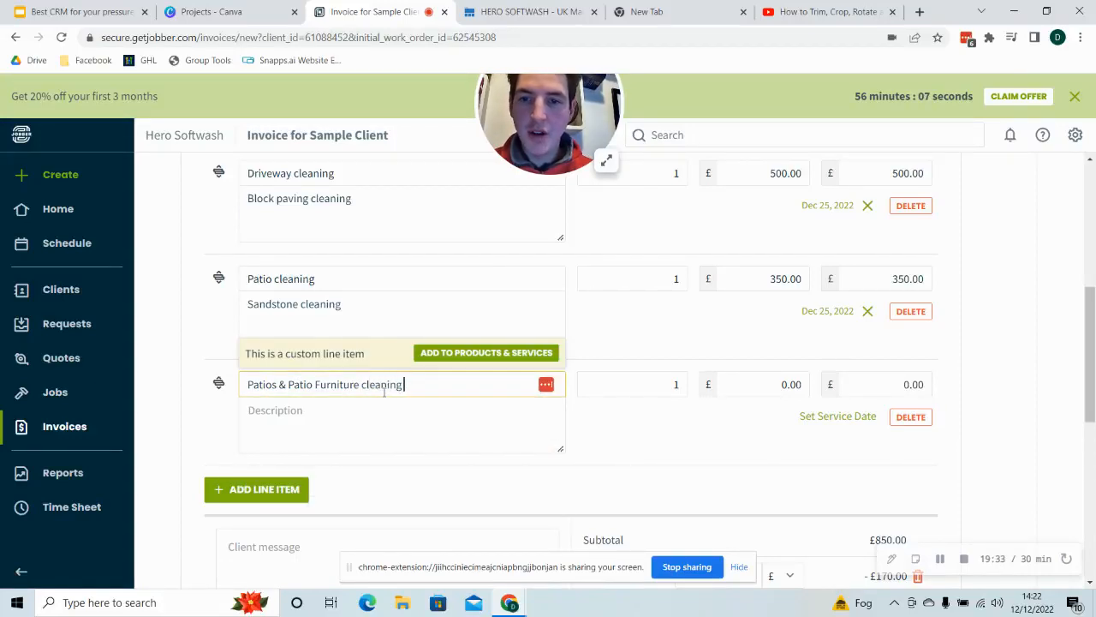
- Set the total of the Patios & Patio Furniture cleaning line item to £250.00
click(894, 383)
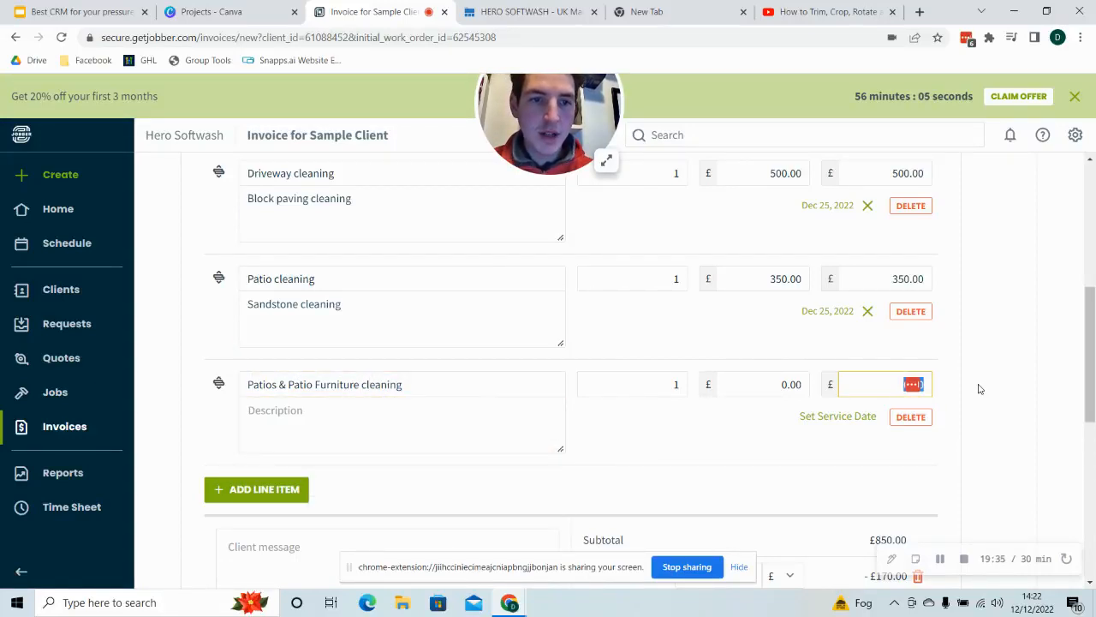
click(981, 391)
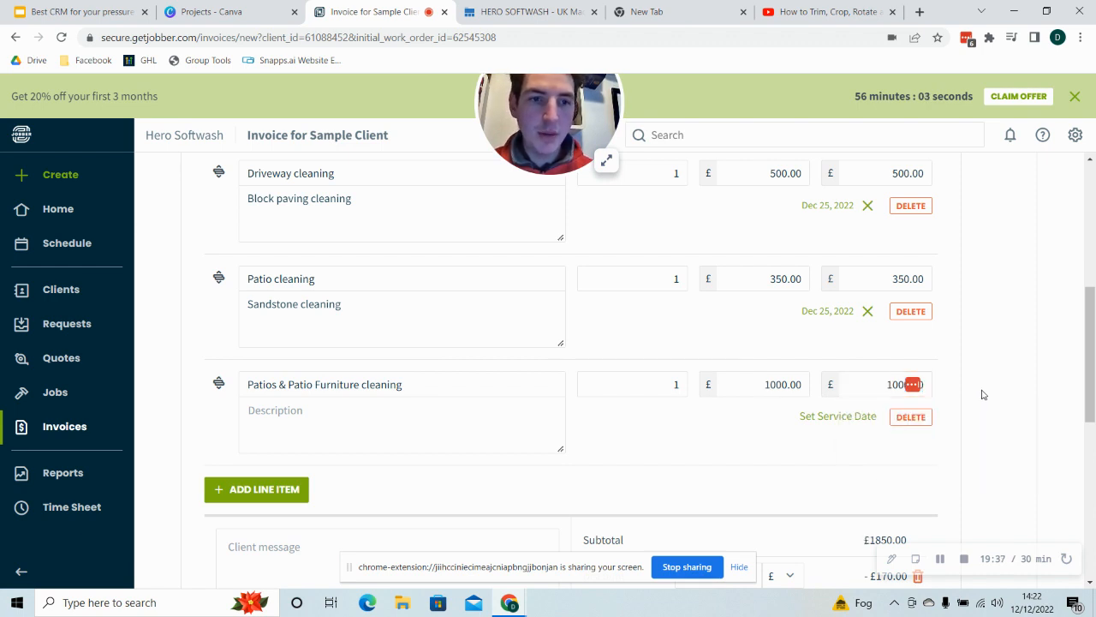
click(886, 385)
key(BackSpace)
key(Delete)
key(Delete)
key(Delete)
key(Delete)
key(Delete)
key(Delete)
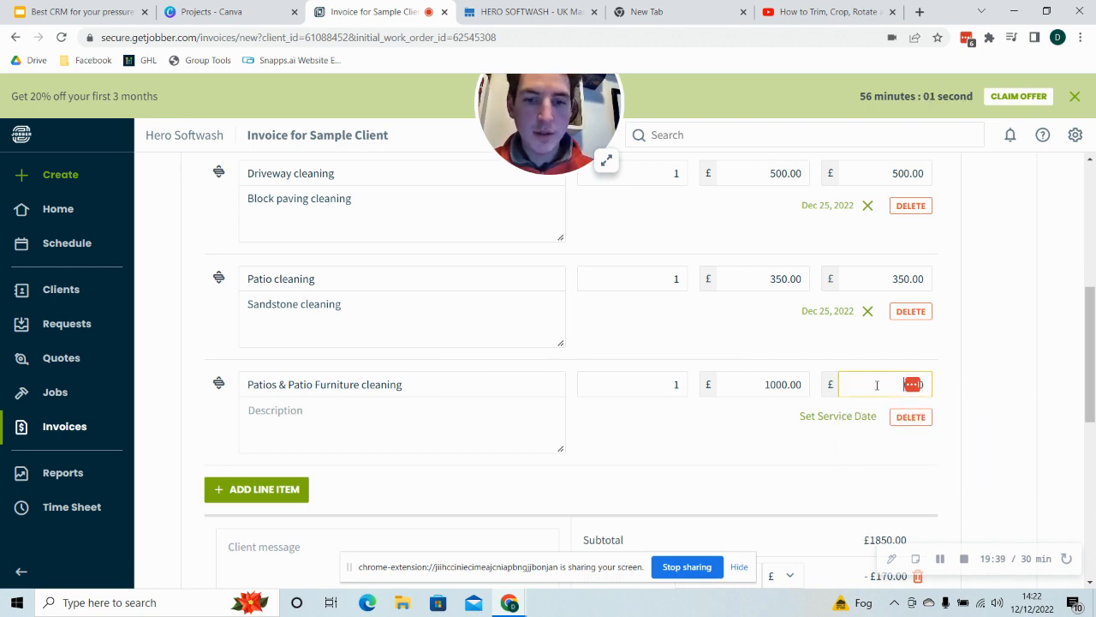
text(2000)
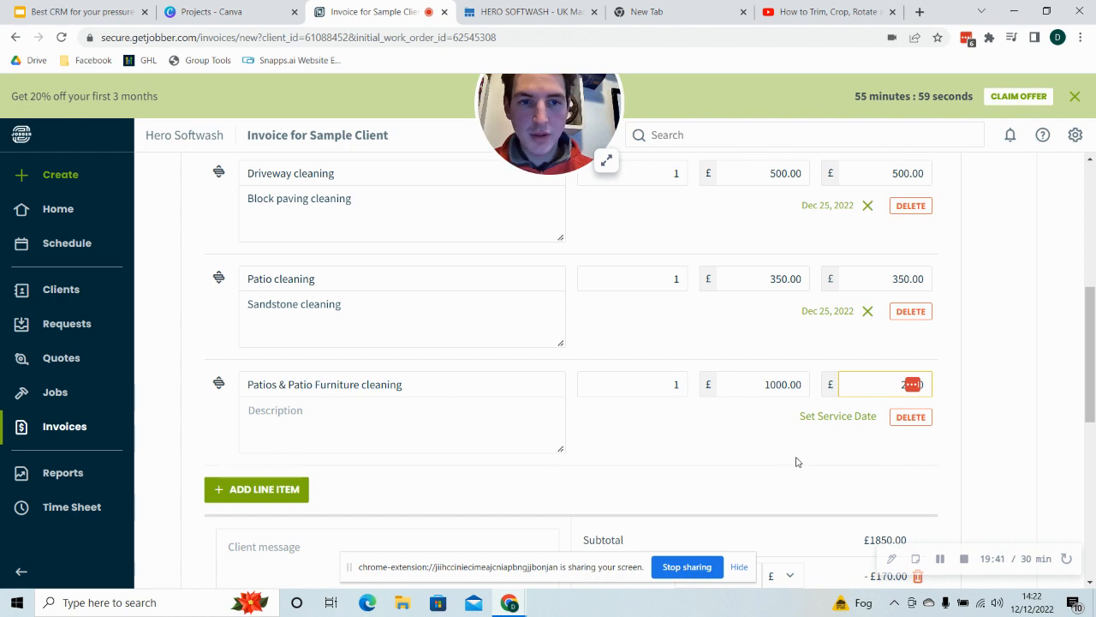
click(747, 485)
click(783, 394)
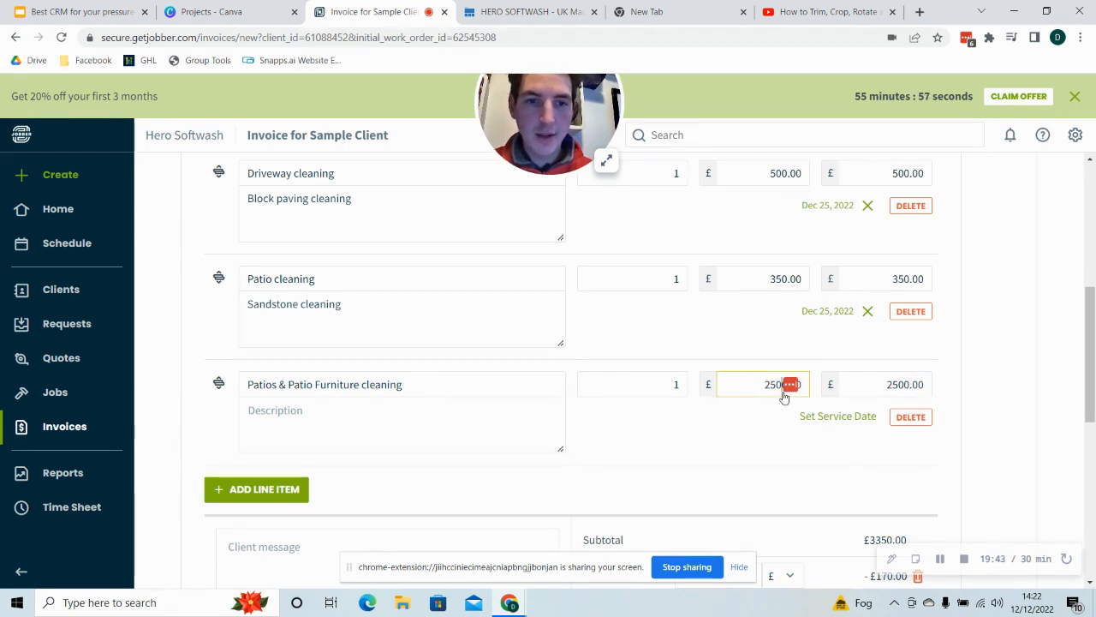
click(899, 385)
key(Delete)
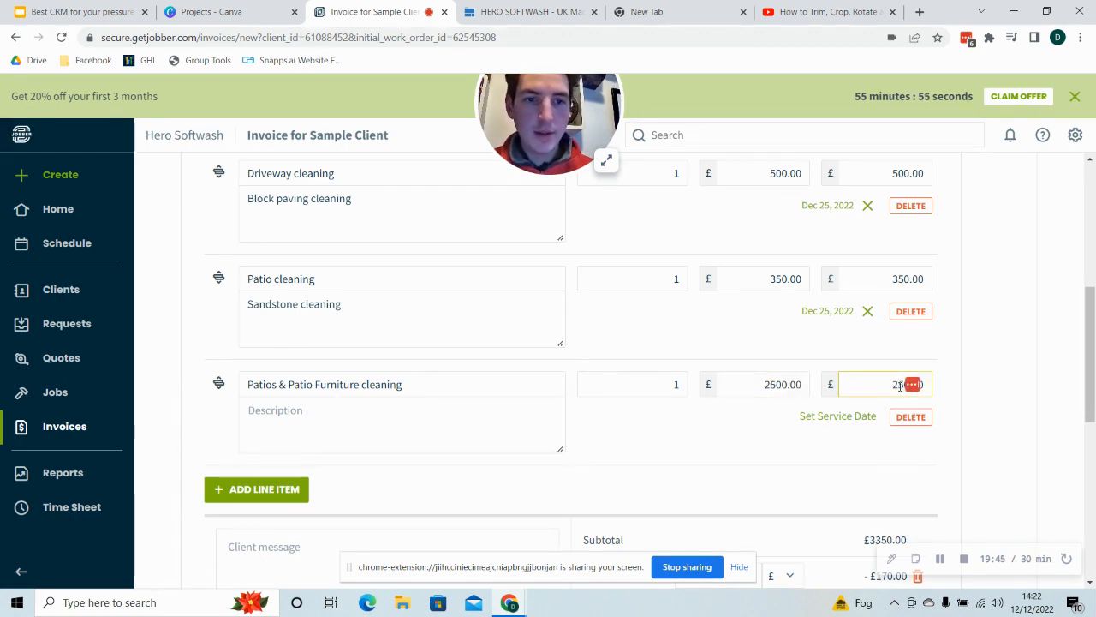
click(1008, 397)
- Review the whole invoice for Sample Client, including its totals, and save it with the option to send it as an email
scroll(1008, 398, down, 2)
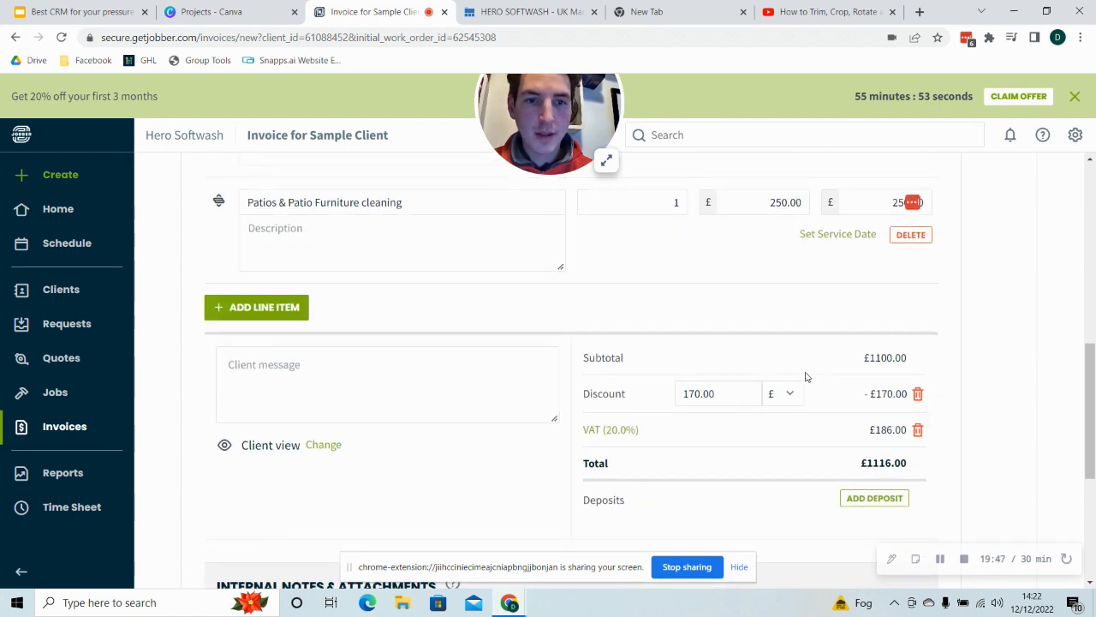
scroll(780, 385, down, 4)
scroll(779, 383, up, 10)
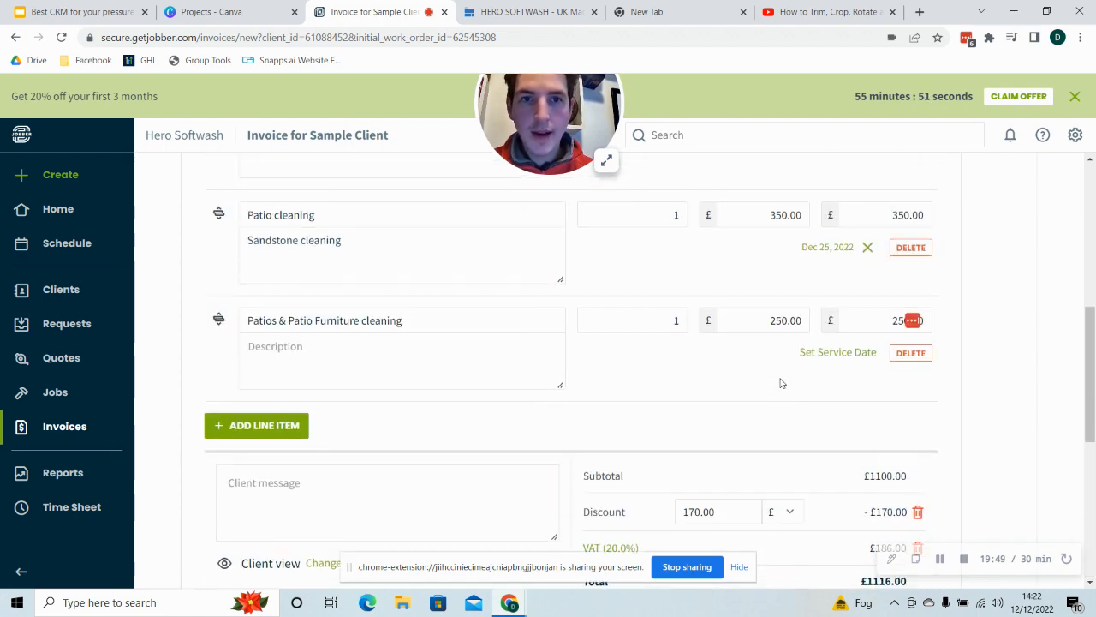
scroll(780, 383, down, 5)
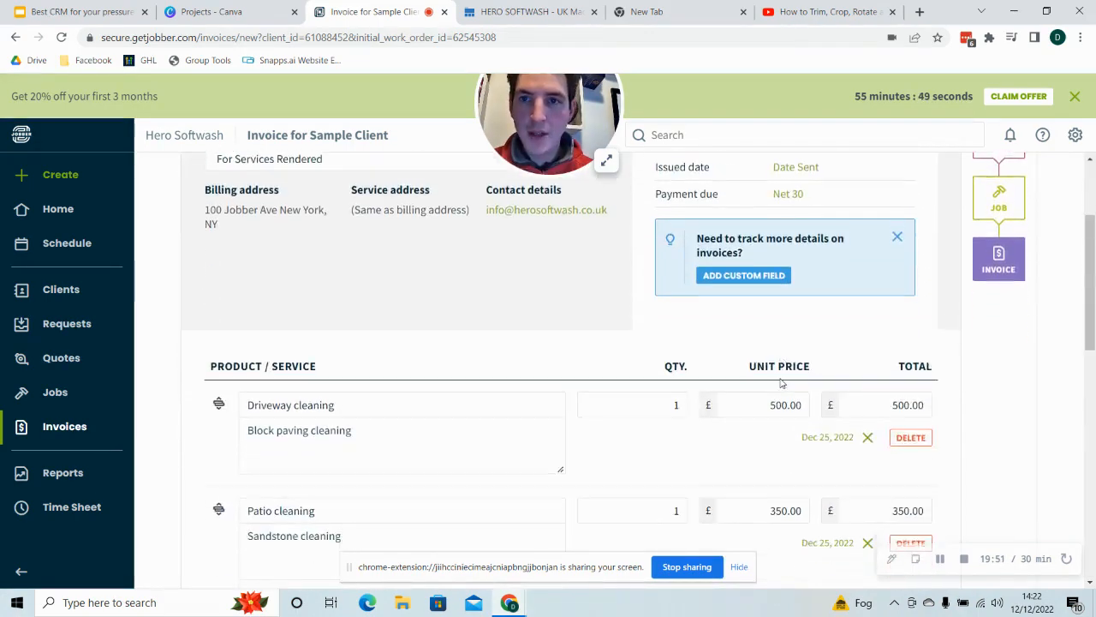
scroll(830, 396, down, 5)
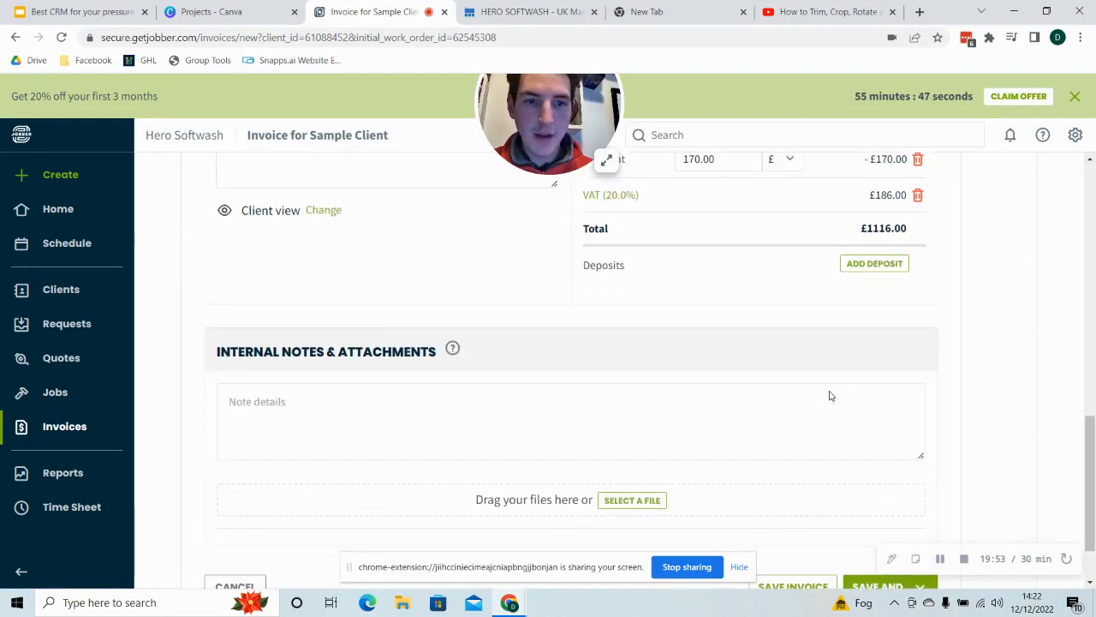
click(882, 513)
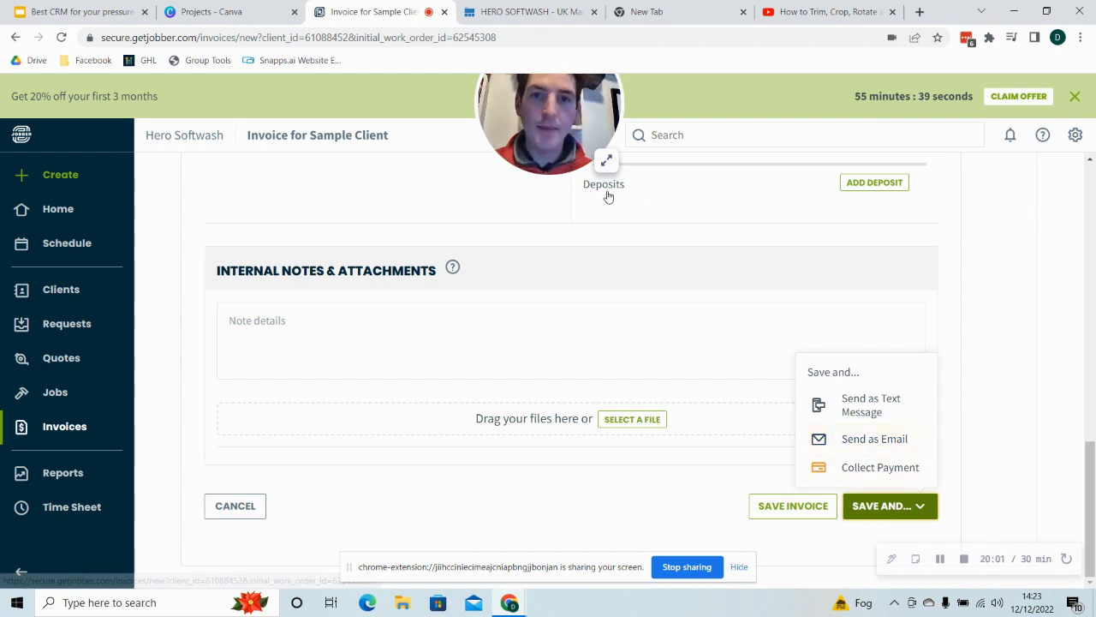
drag(550, 140, 557, 177)
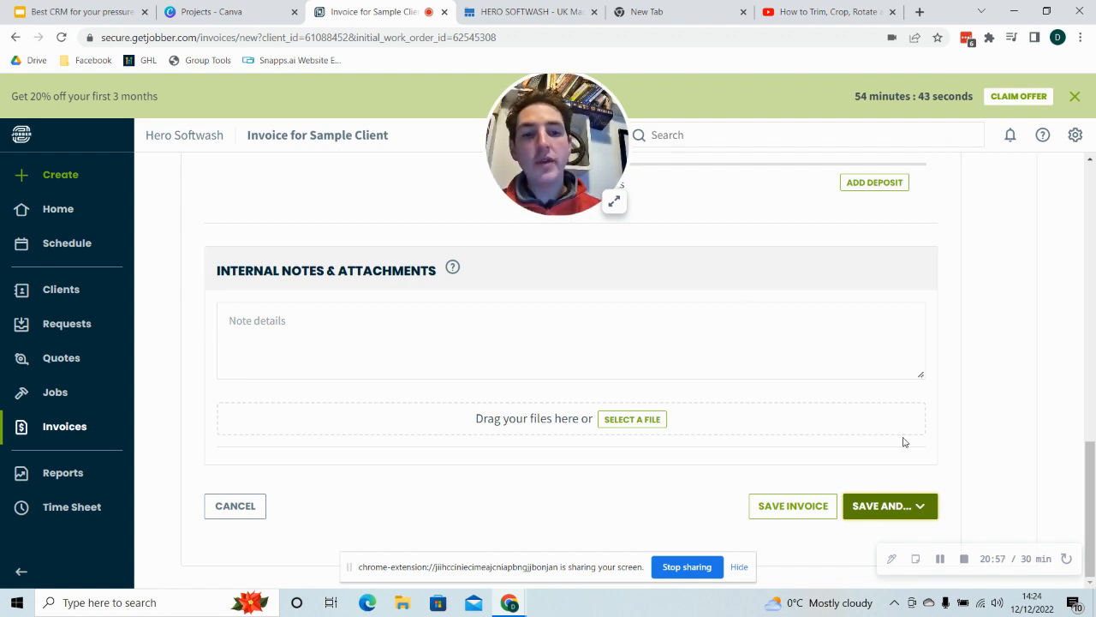
click(911, 506)
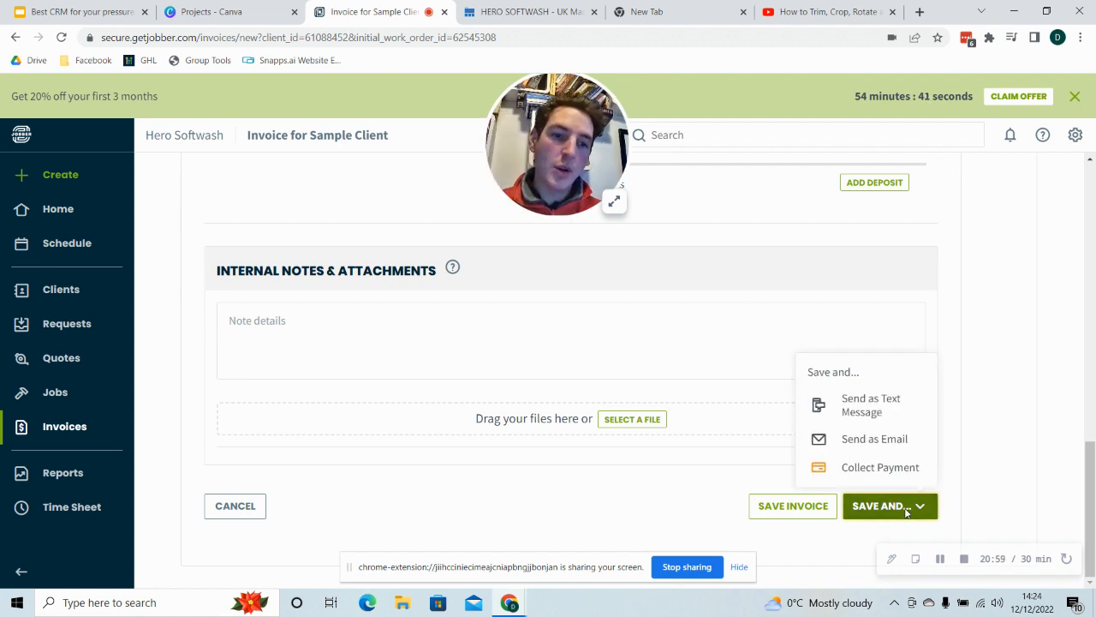
click(891, 437)
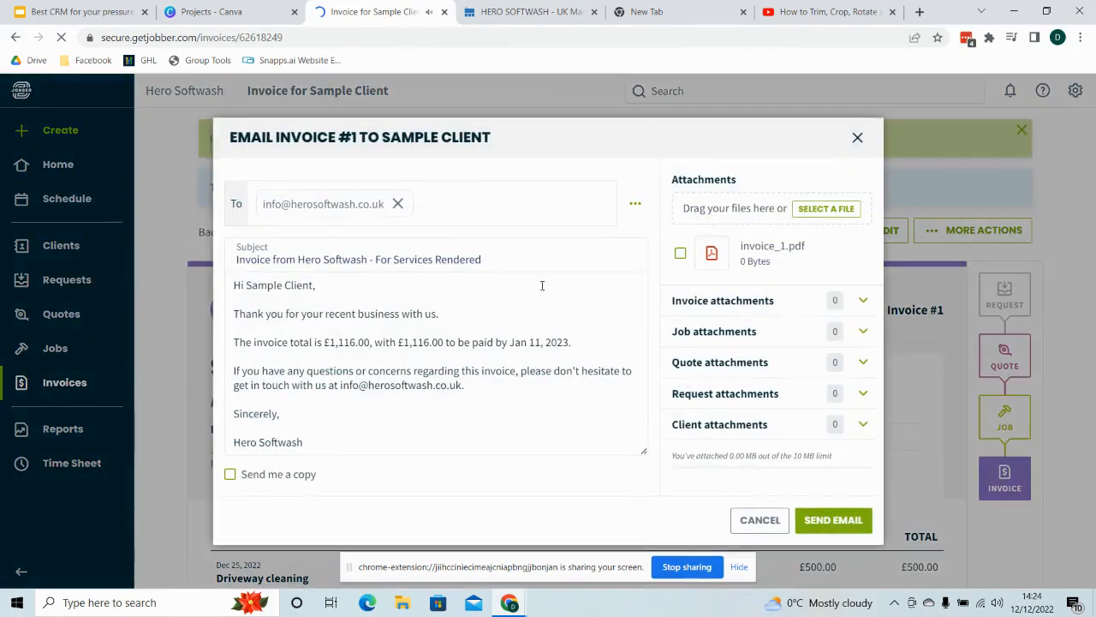
- Send the invoice email to Sample Client with invoice_1.pdf attached and a copy to yourself
click(680, 255)
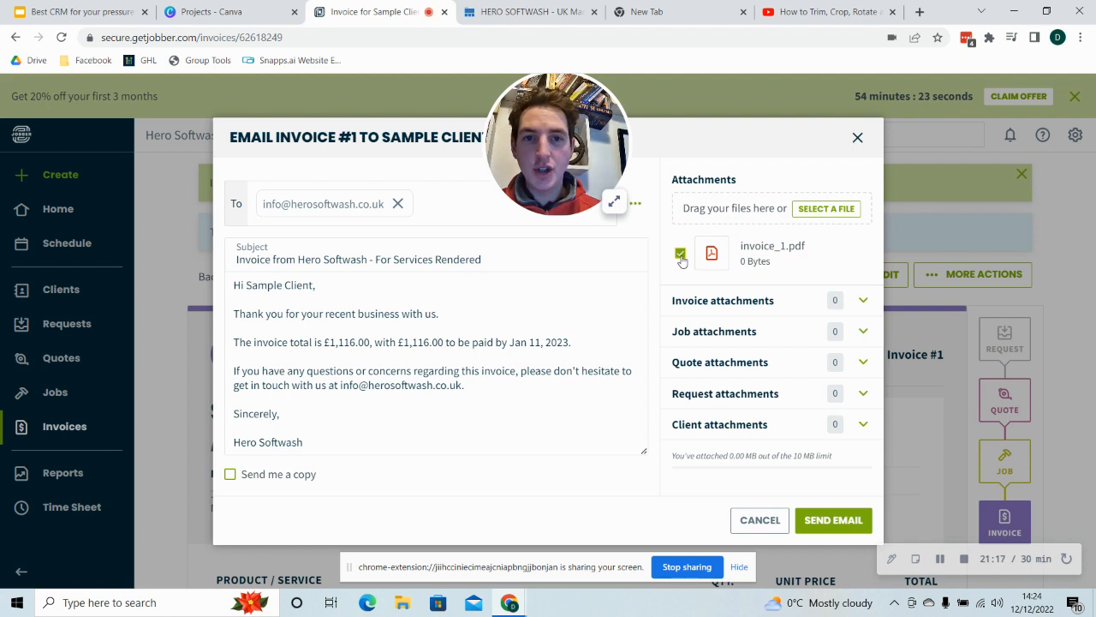
click(680, 254)
click(681, 255)
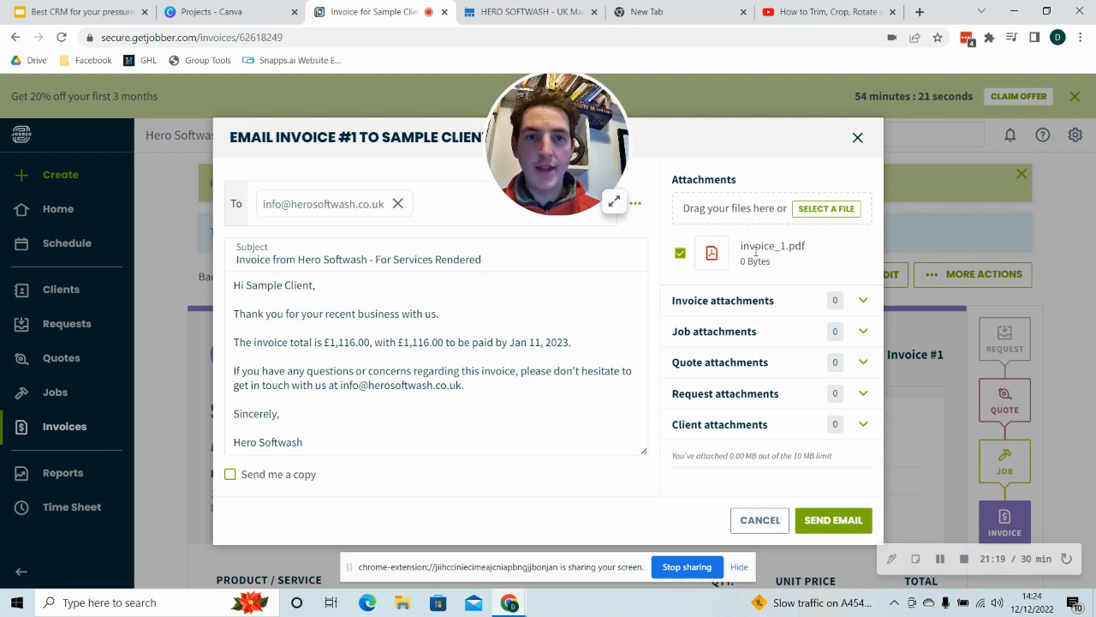
click(278, 476)
click(829, 522)
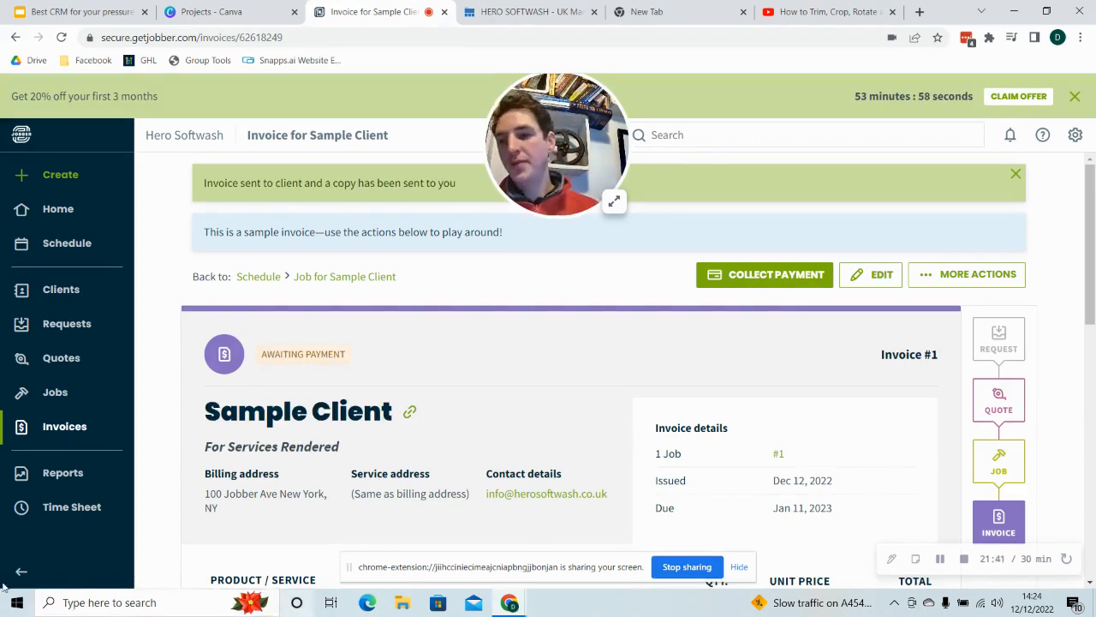
- Open Sample Client's invoice awaiting payment from the invoices list and start collecting its payment
click(67, 432)
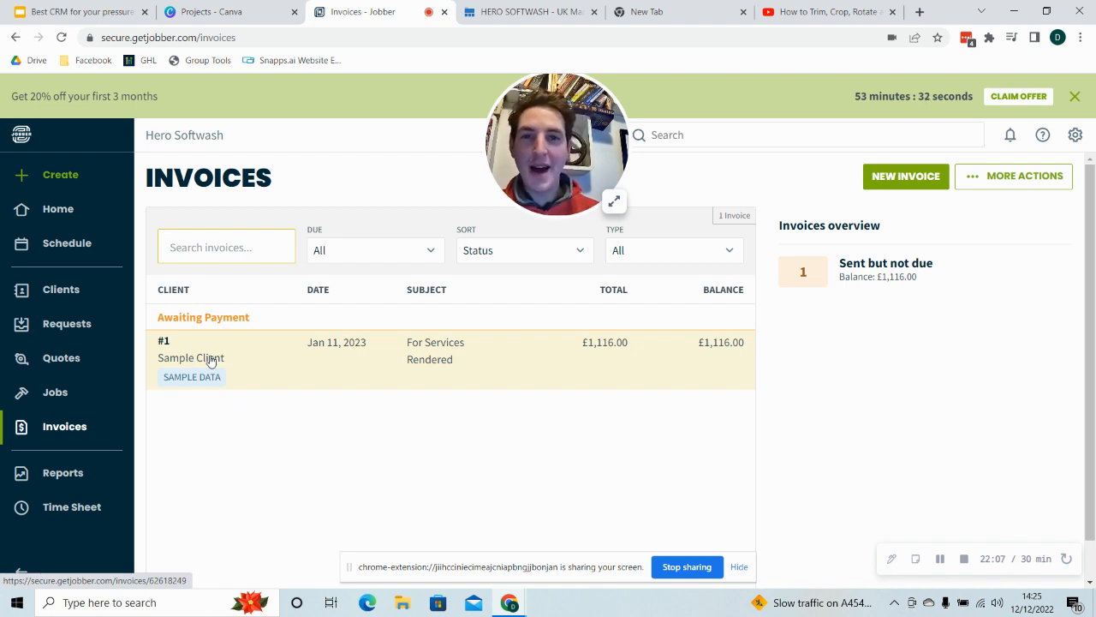
click(394, 375)
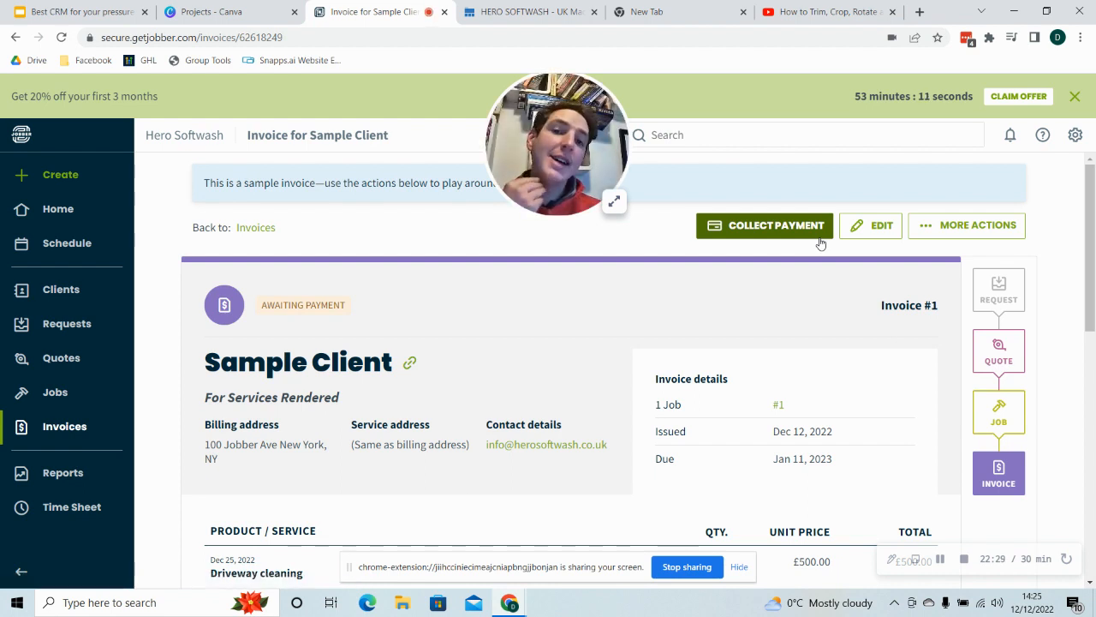
click(765, 235)
drag(546, 164, 272, 185)
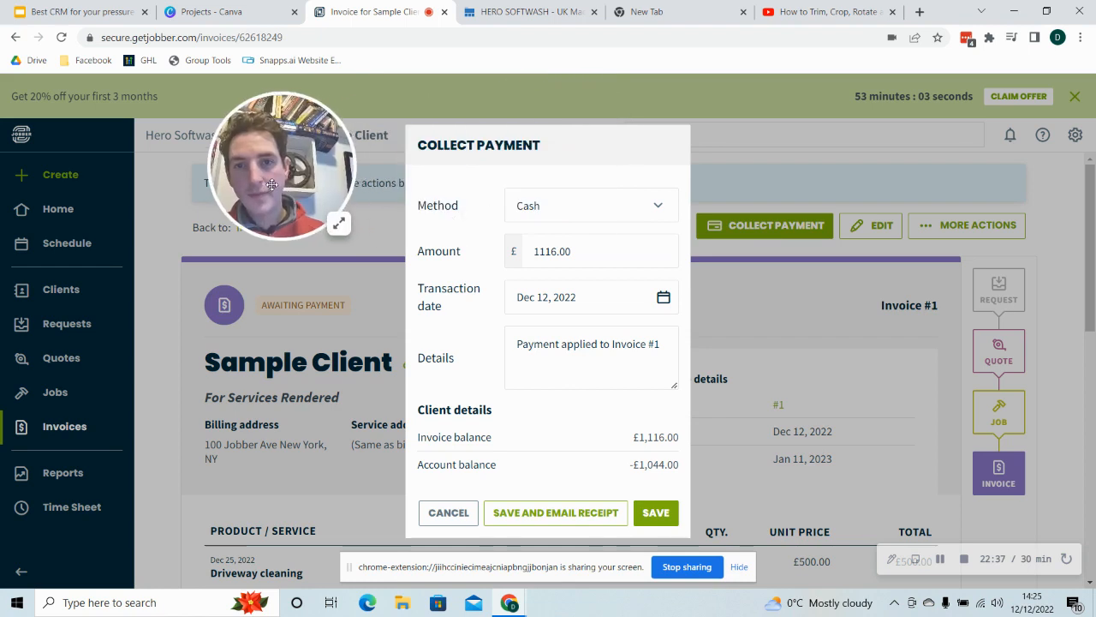
- Set the payment method to Other and change the payment details to "Zettle Payment applied to Invoice #1"
click(531, 206)
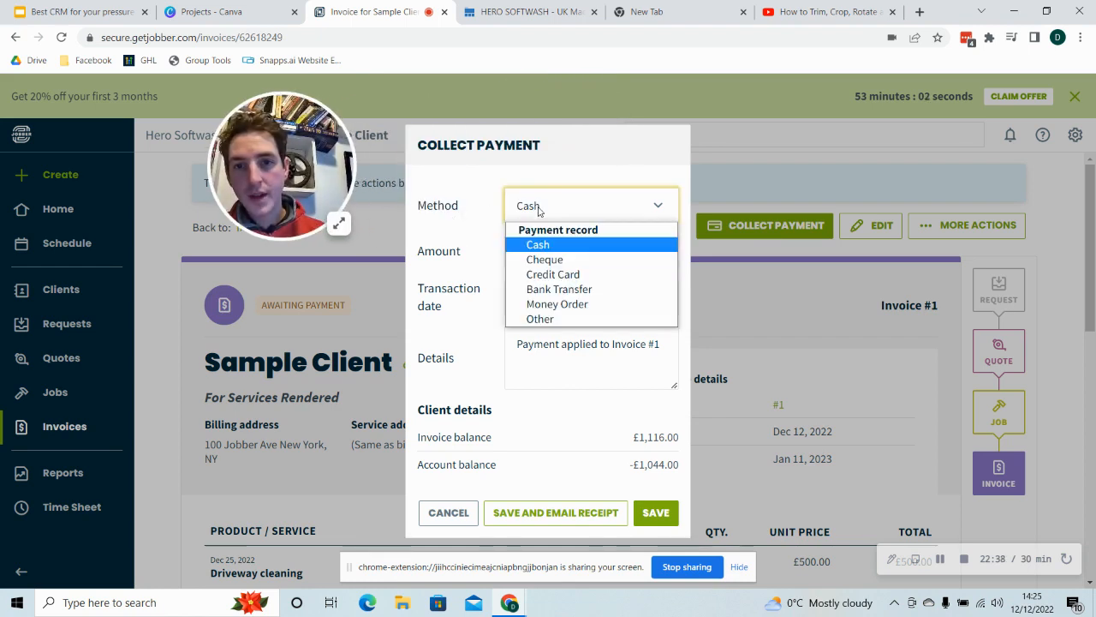
click(545, 310)
click(568, 201)
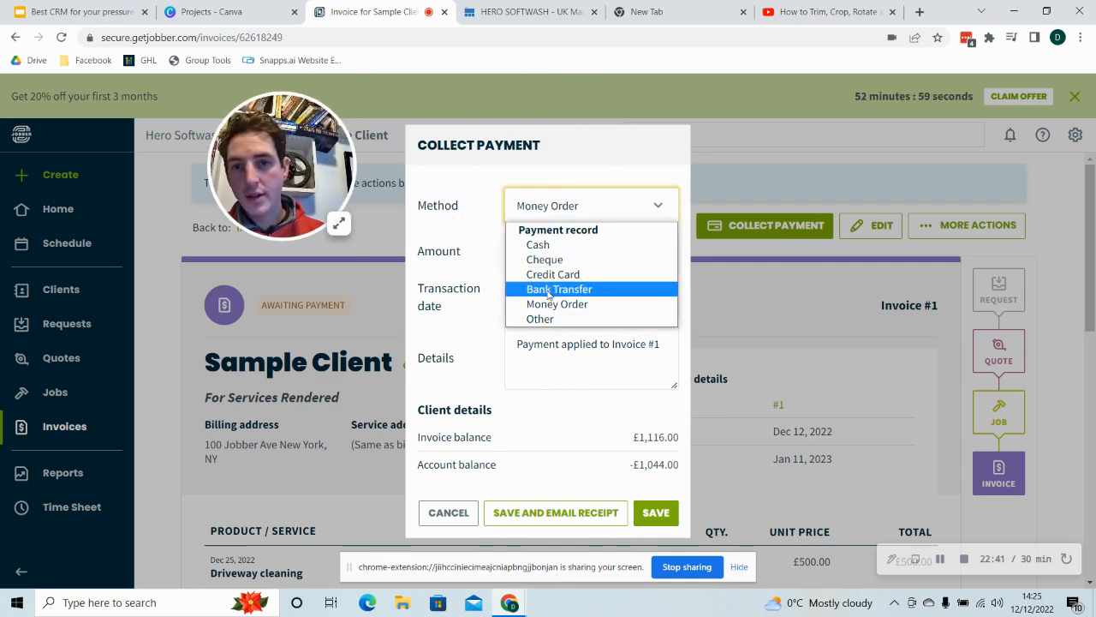
click(541, 318)
click(517, 343)
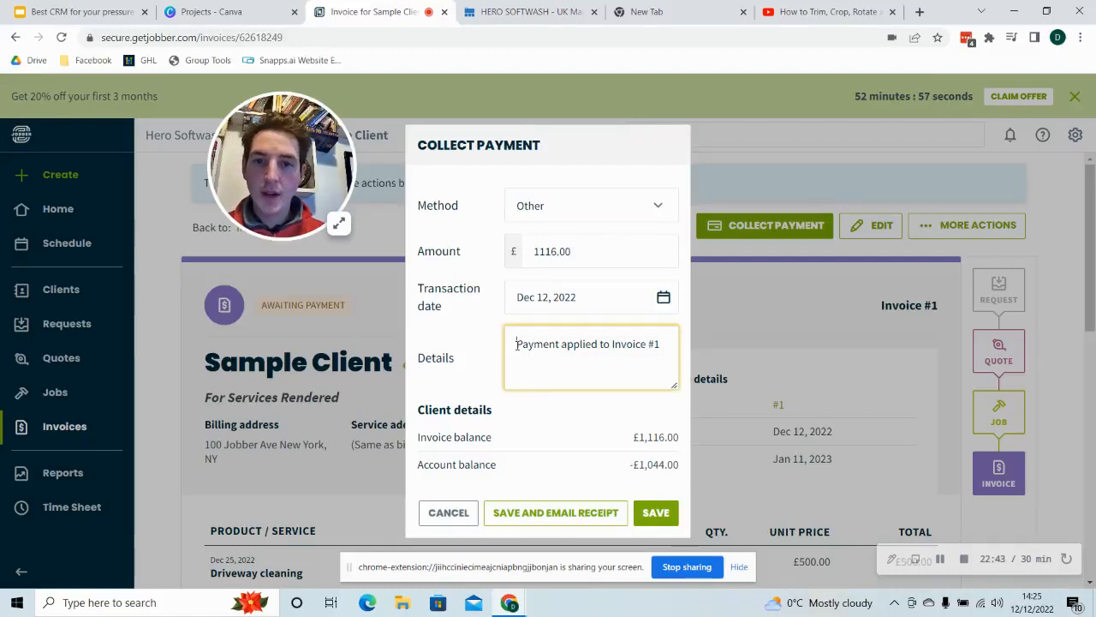
text(Zettle)
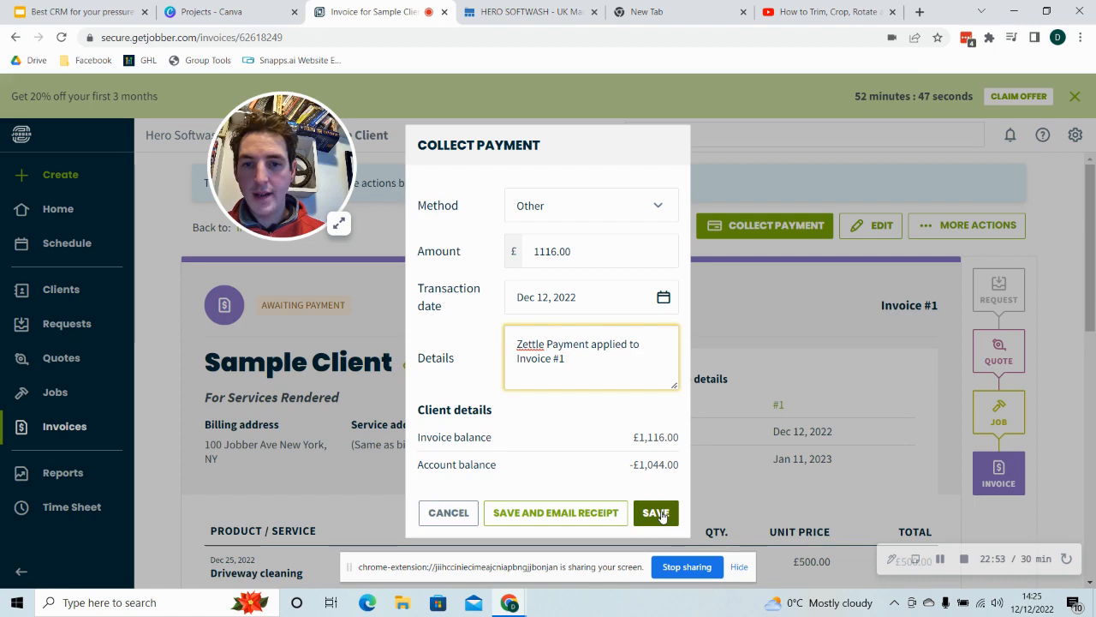
- Save the payment and email the receipt to Sample Client
click(591, 514)
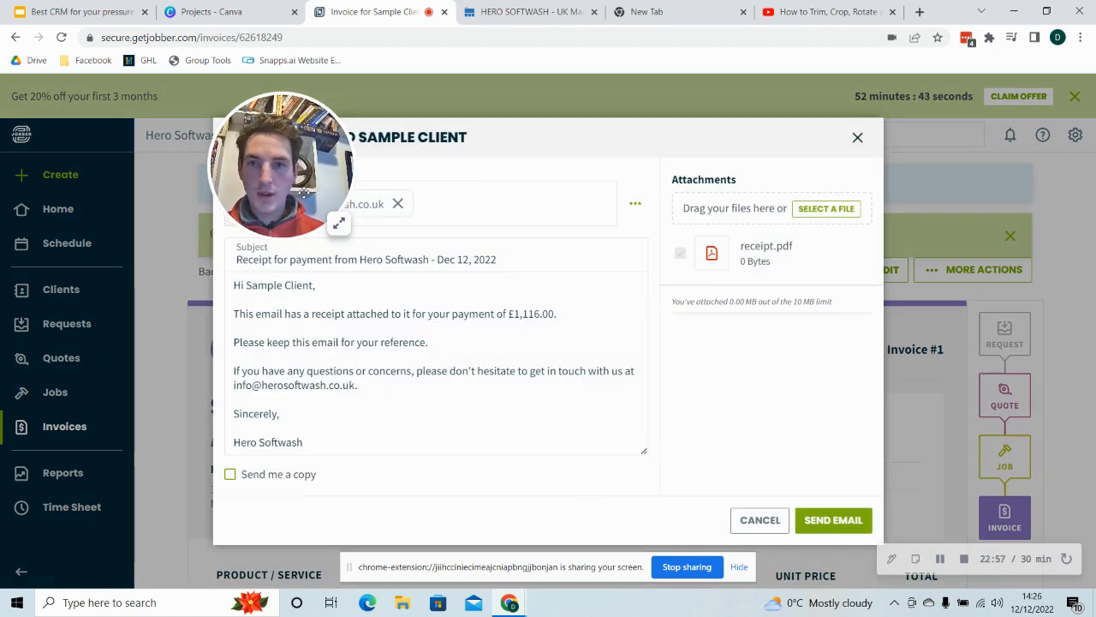
drag(302, 193, 150, 186)
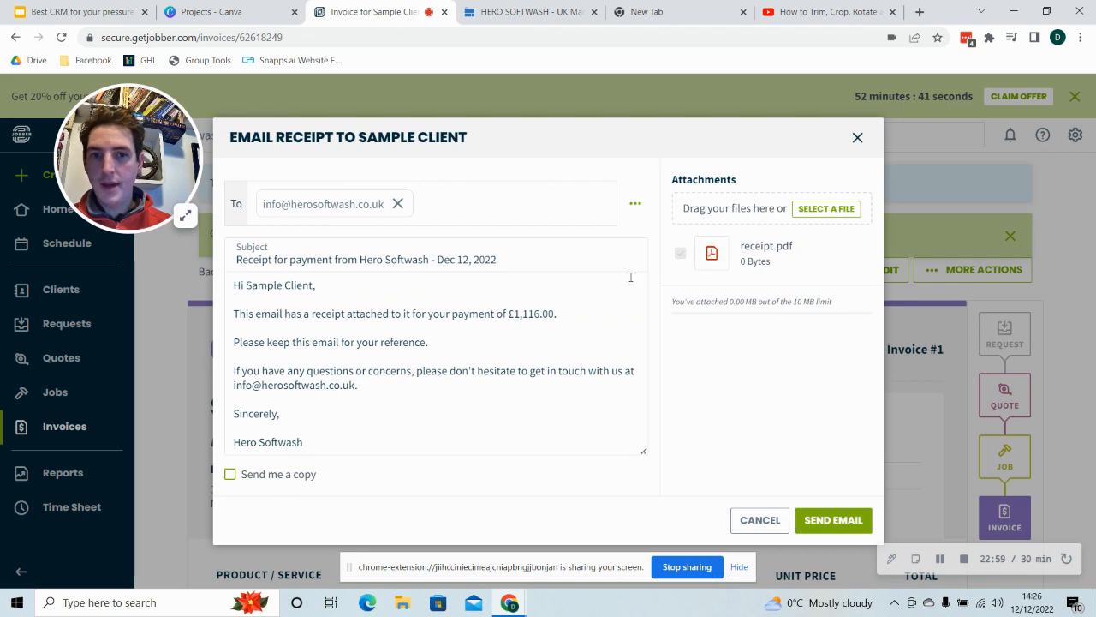
click(824, 522)
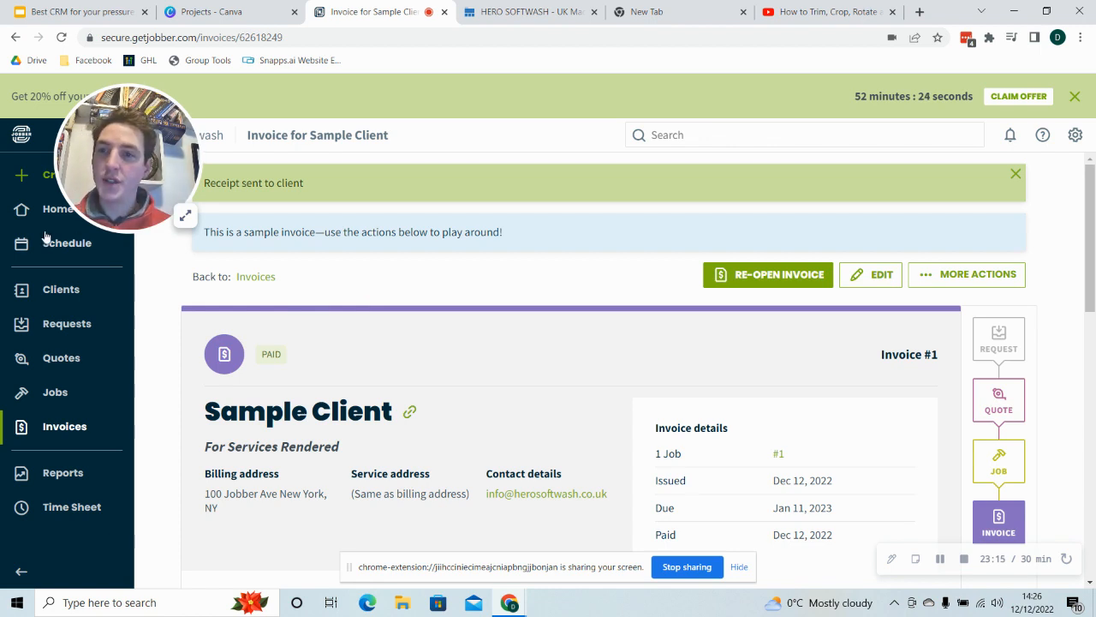
drag(125, 203, 289, 138)
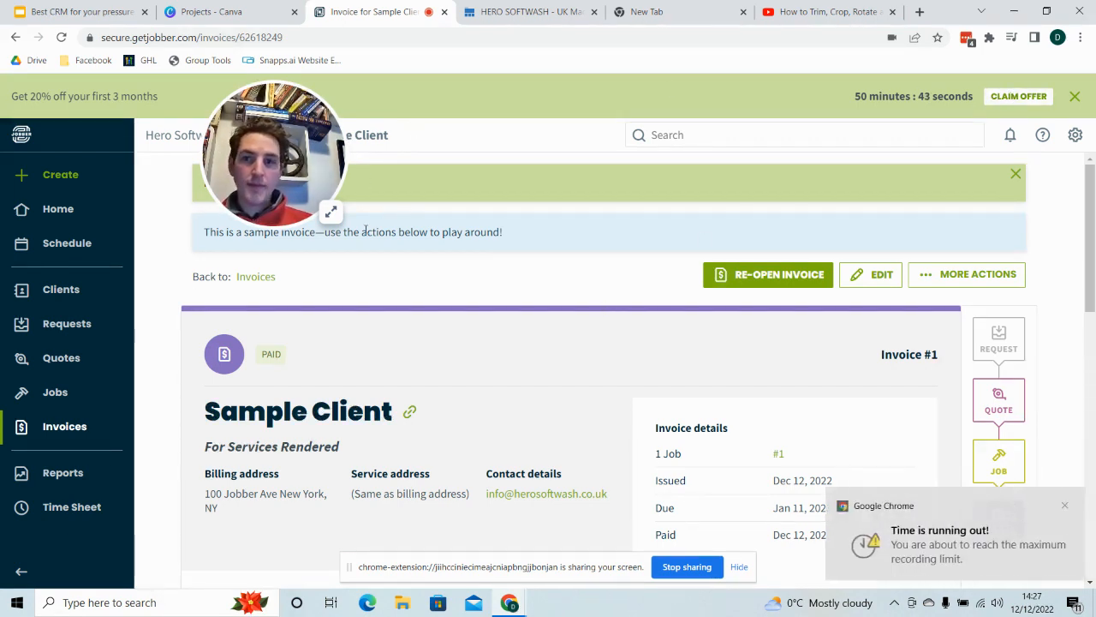
click(1066, 519)
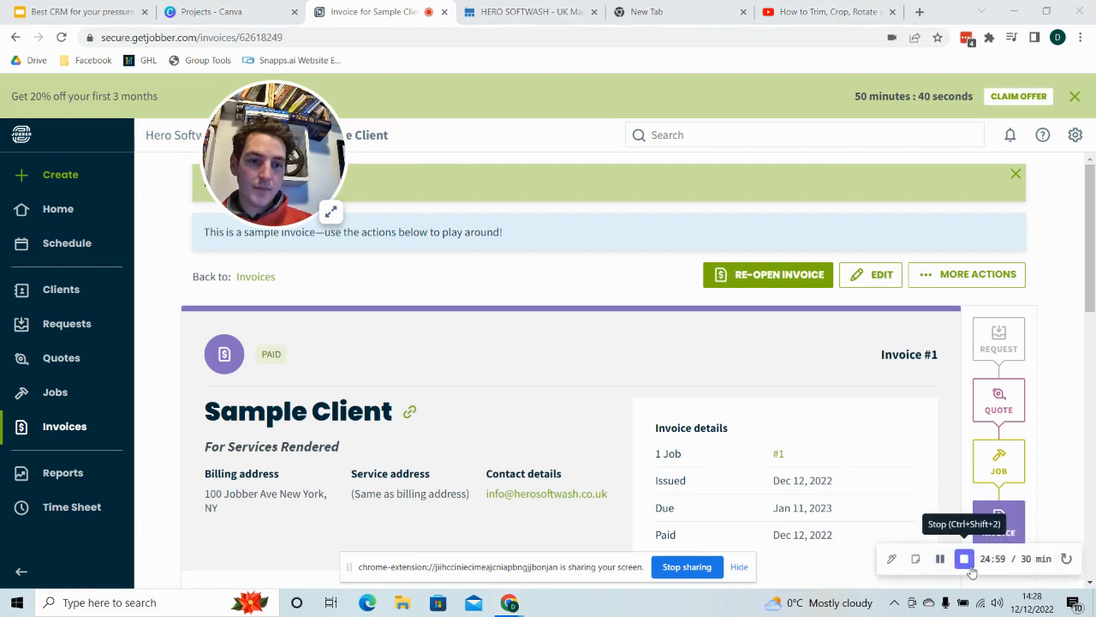